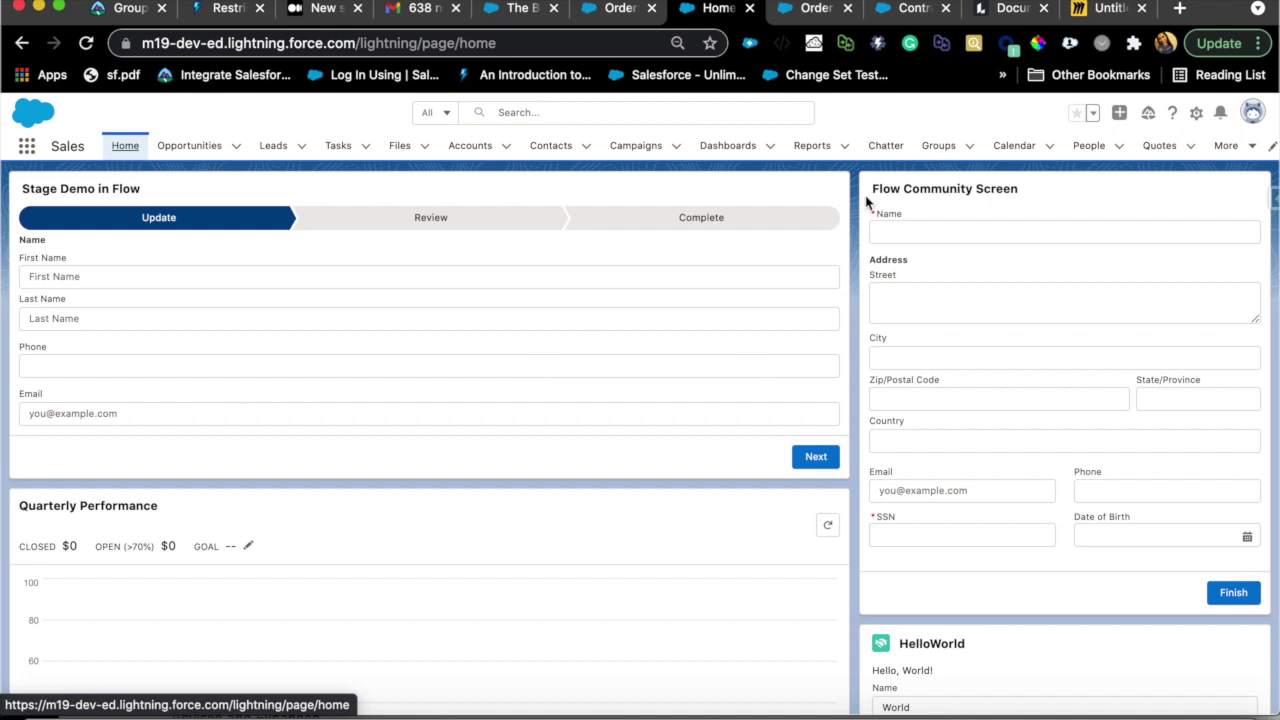
pyautogui.click(790, 10)
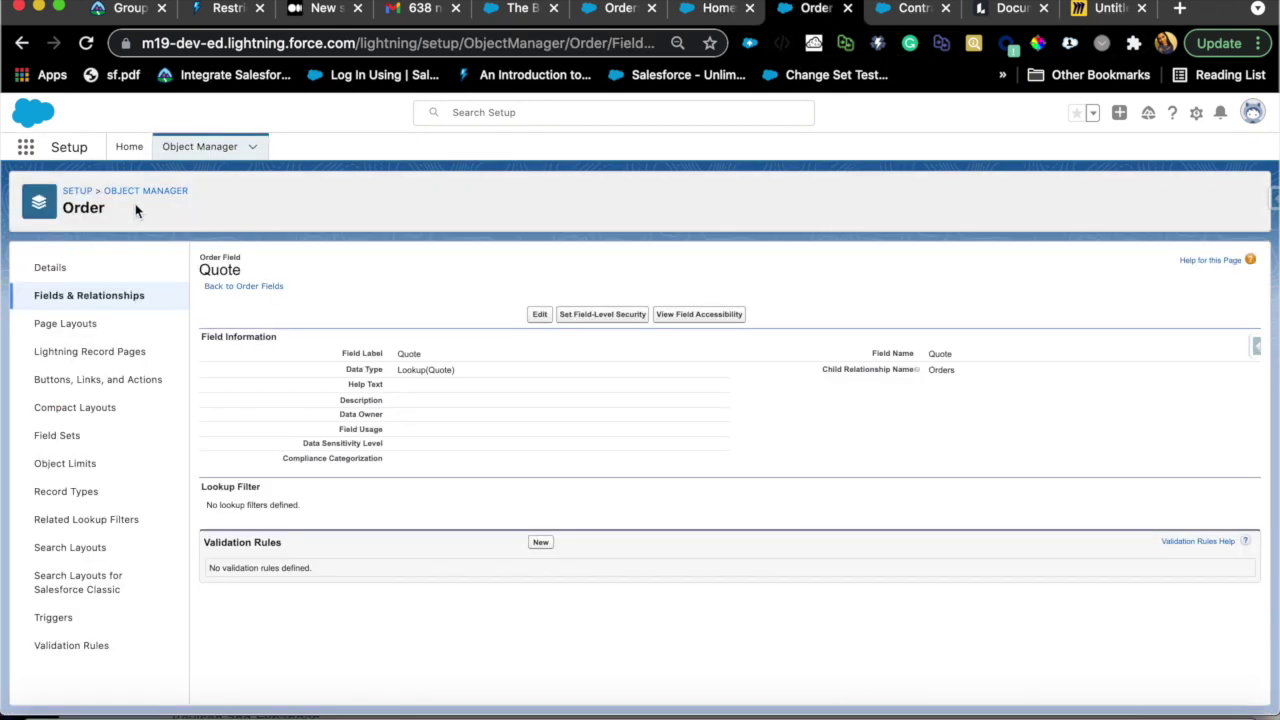
pyautogui.click(131, 158)
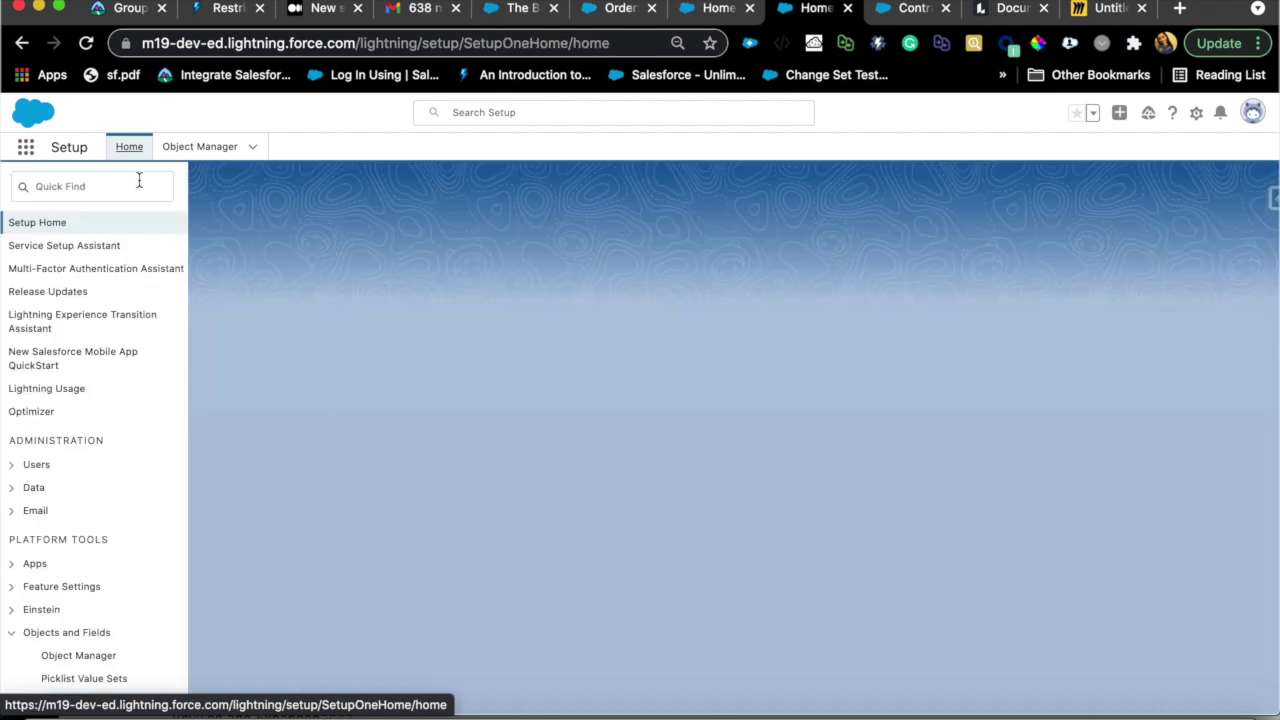
pyautogui.click(126, 187)
pyautogui.write('q')
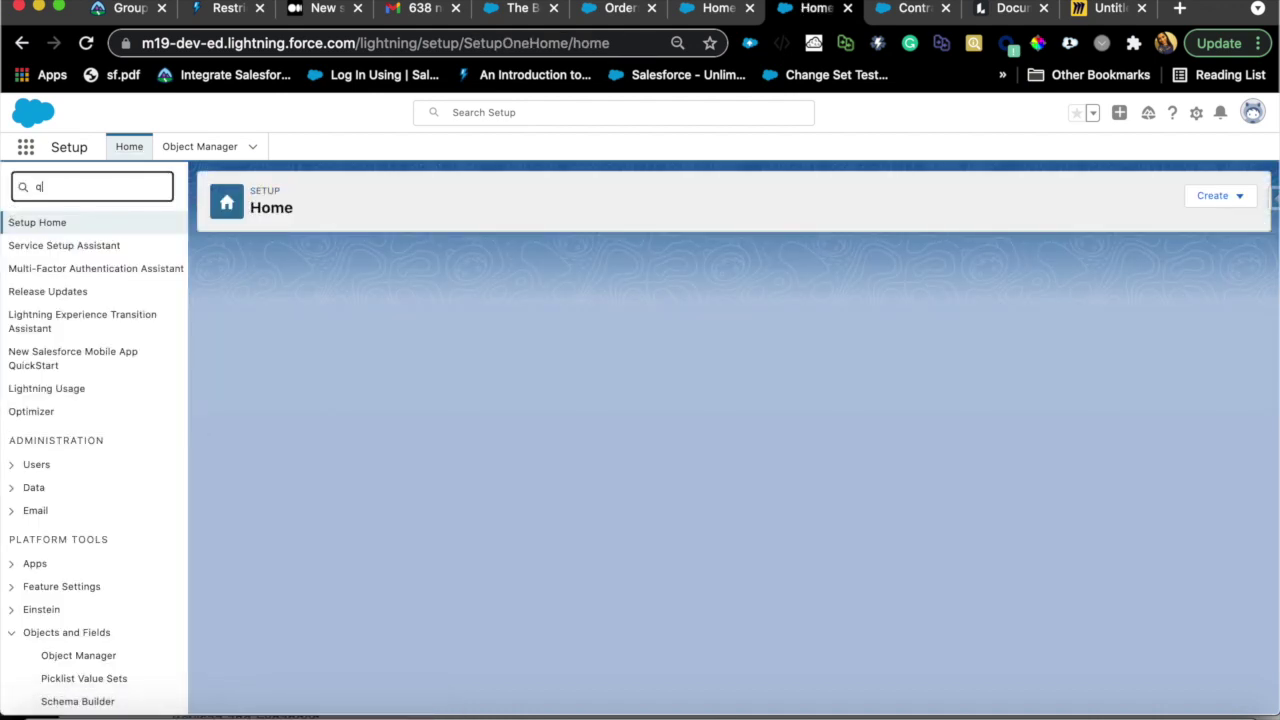
pyautogui.write('uote')
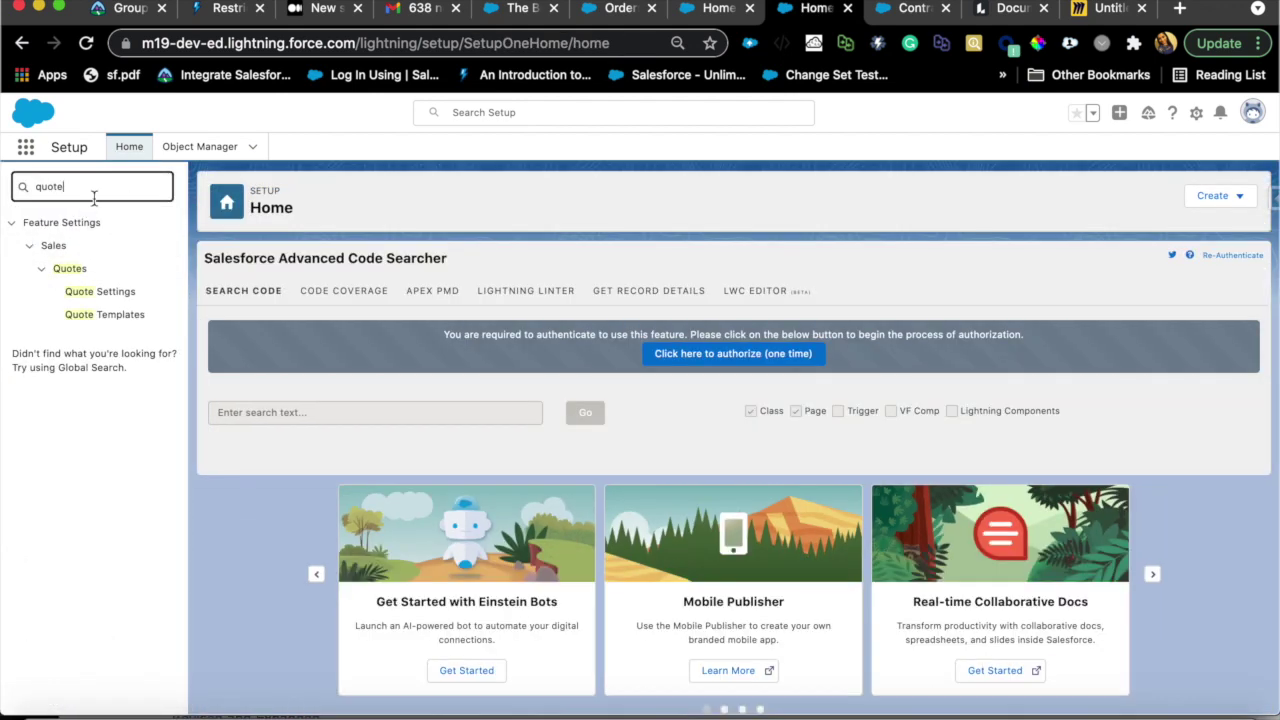
pyautogui.click(113, 297)
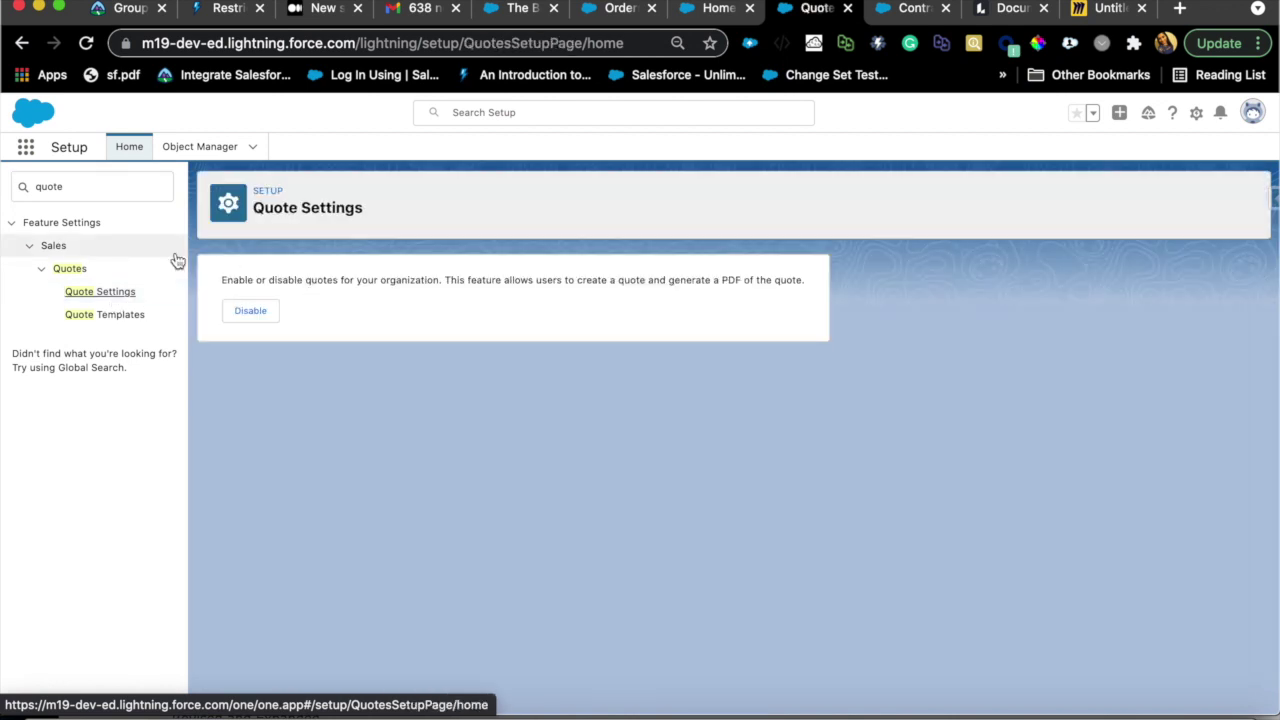
pyautogui.click(84, 190)
pyautogui.write('order')
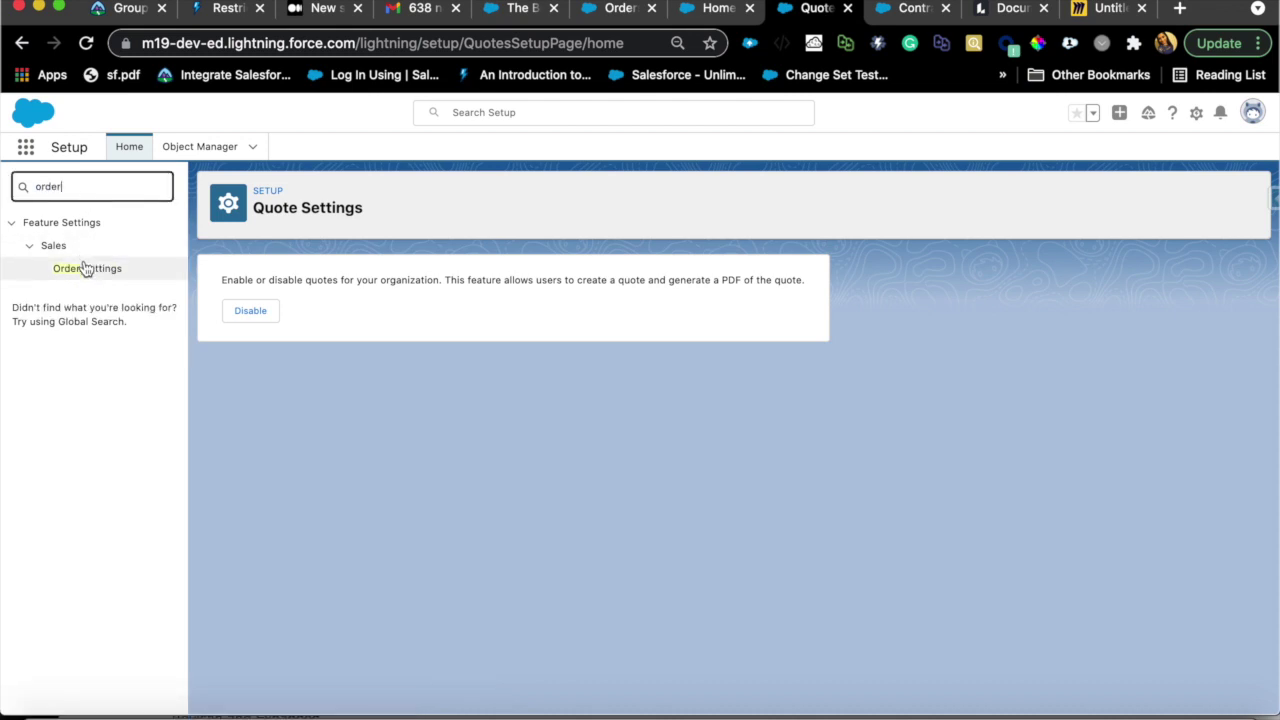
pyautogui.click(86, 268)
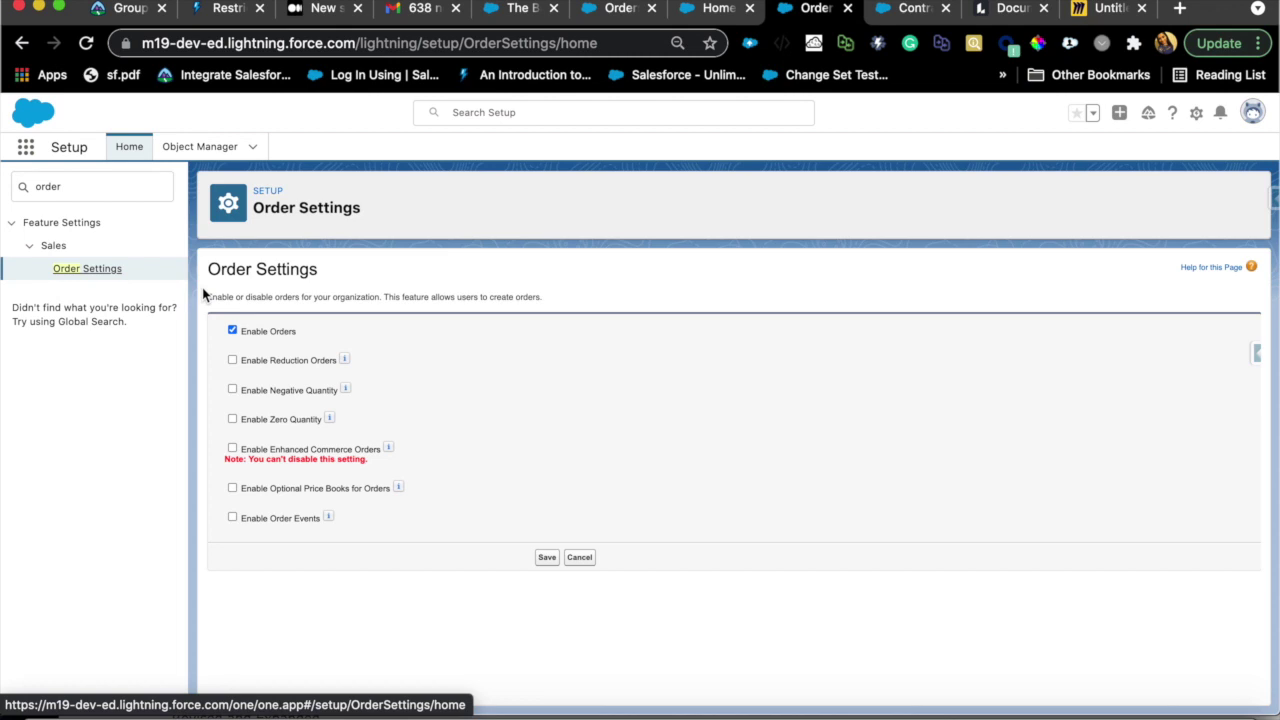
pyautogui.click(690, 10)
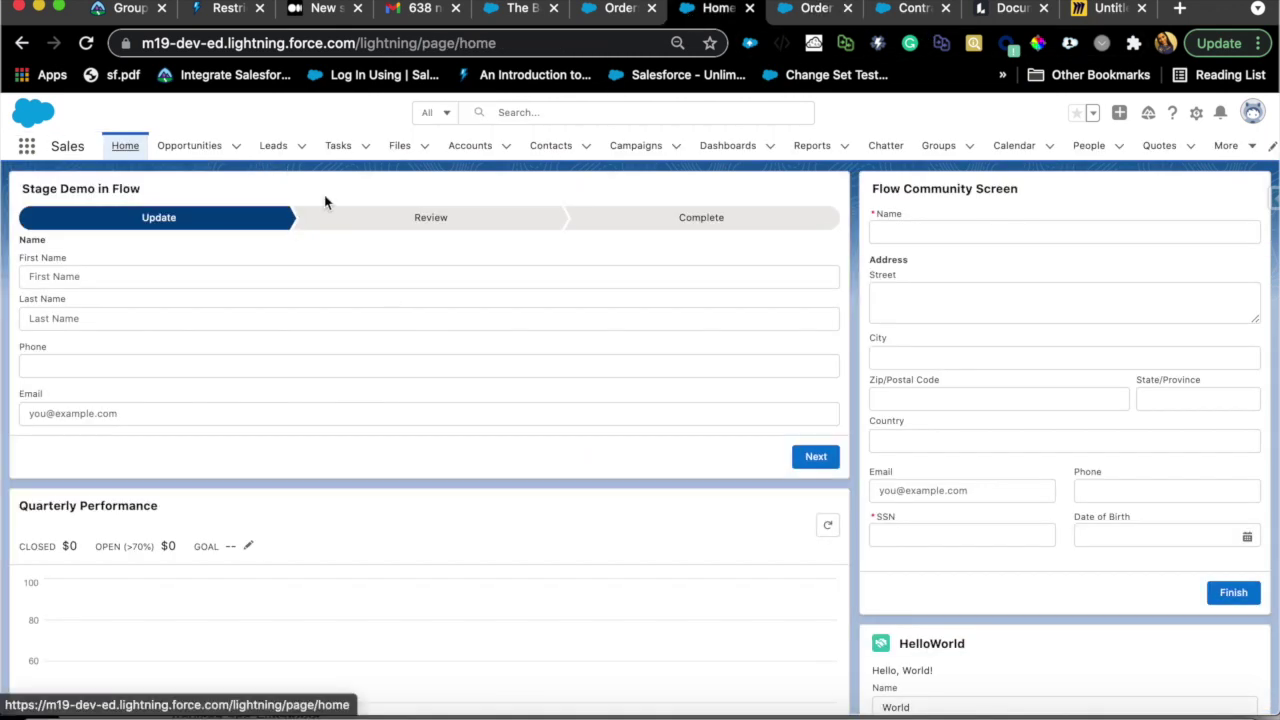
# Open the GenePoint account from Accounts and browse its details and related lists
pyautogui.click(473, 149)
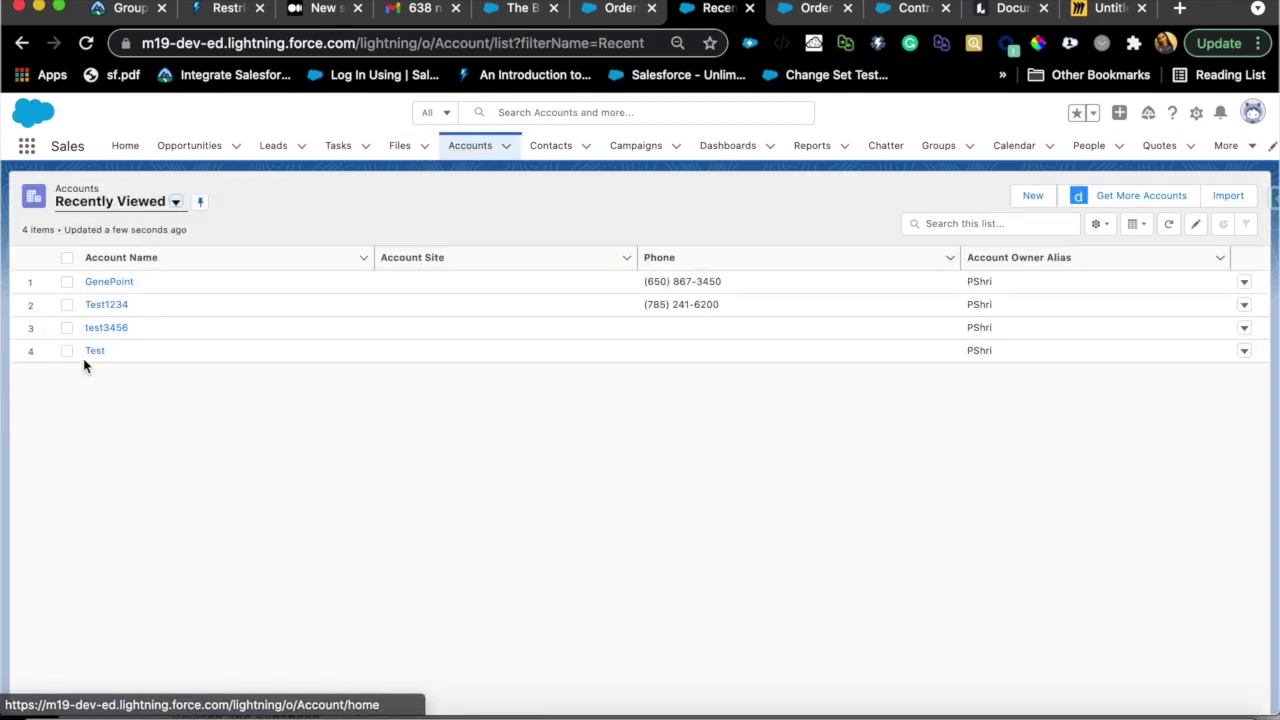
pyautogui.click(110, 284)
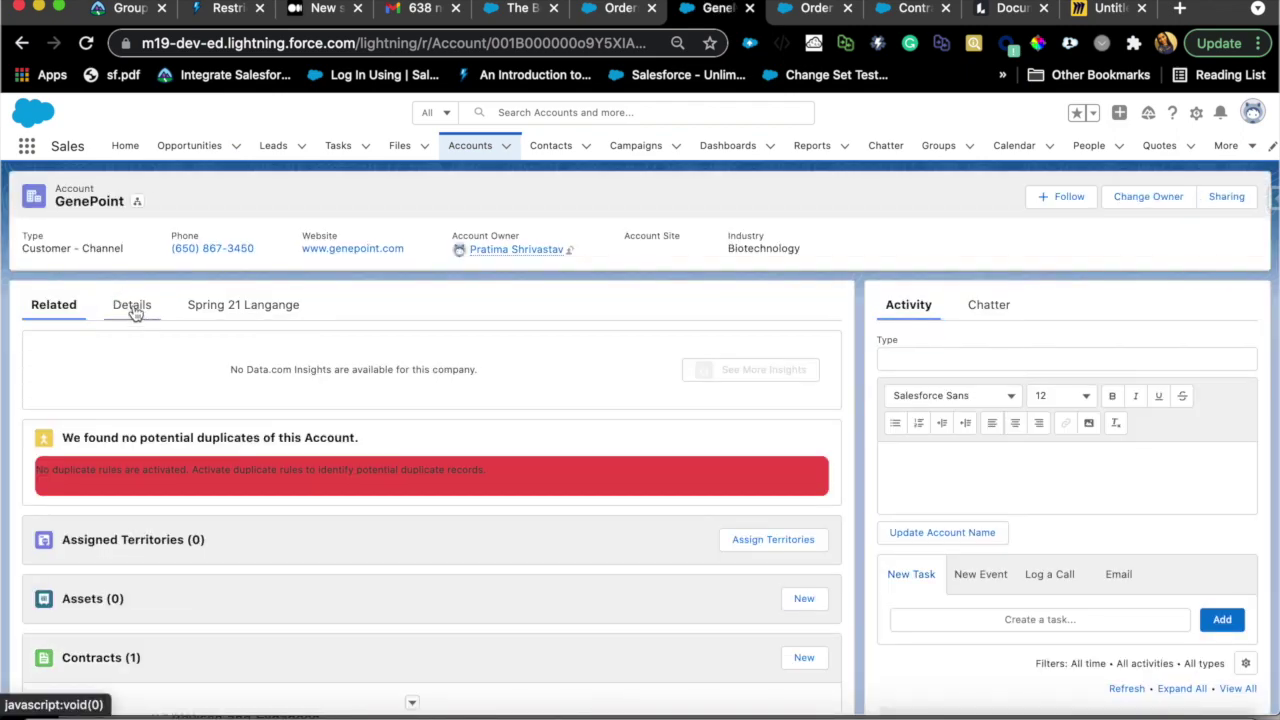
pyautogui.click(133, 305)
pyautogui.click(50, 312)
pyautogui.scroll(-1, 92, 541)
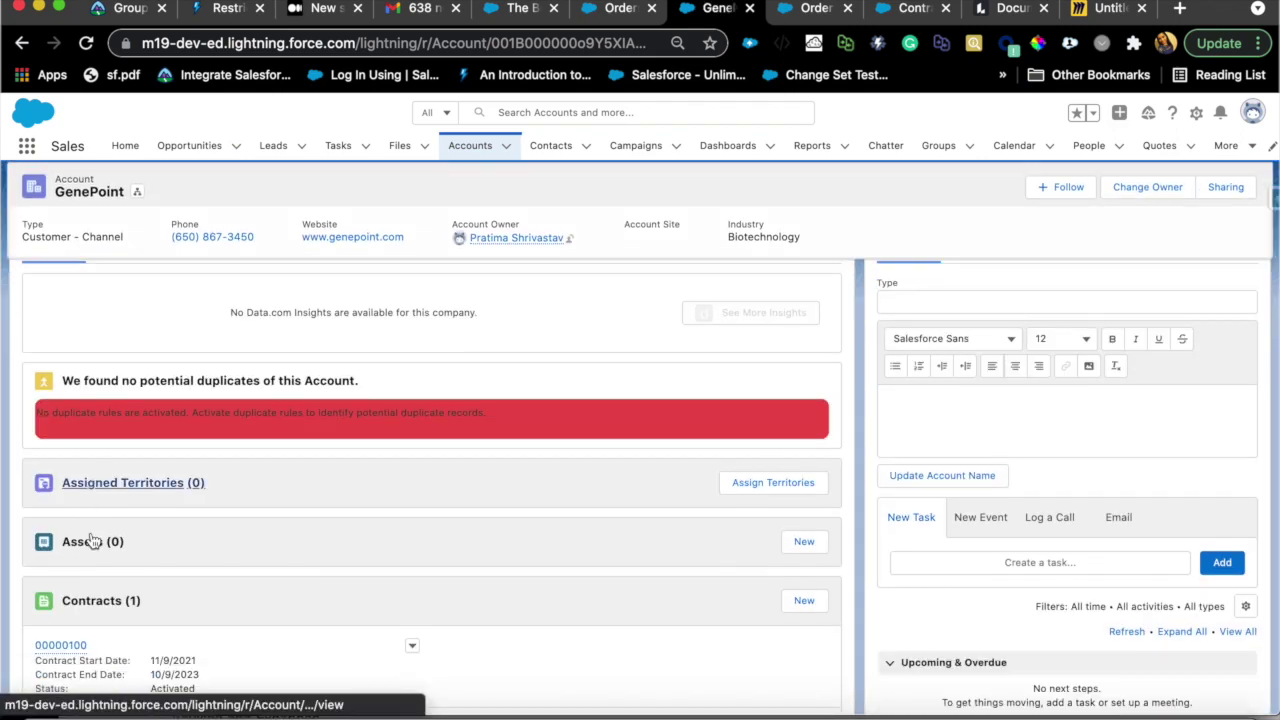
pyautogui.scroll(-5, 92, 541)
pyautogui.scroll(2, 92, 541)
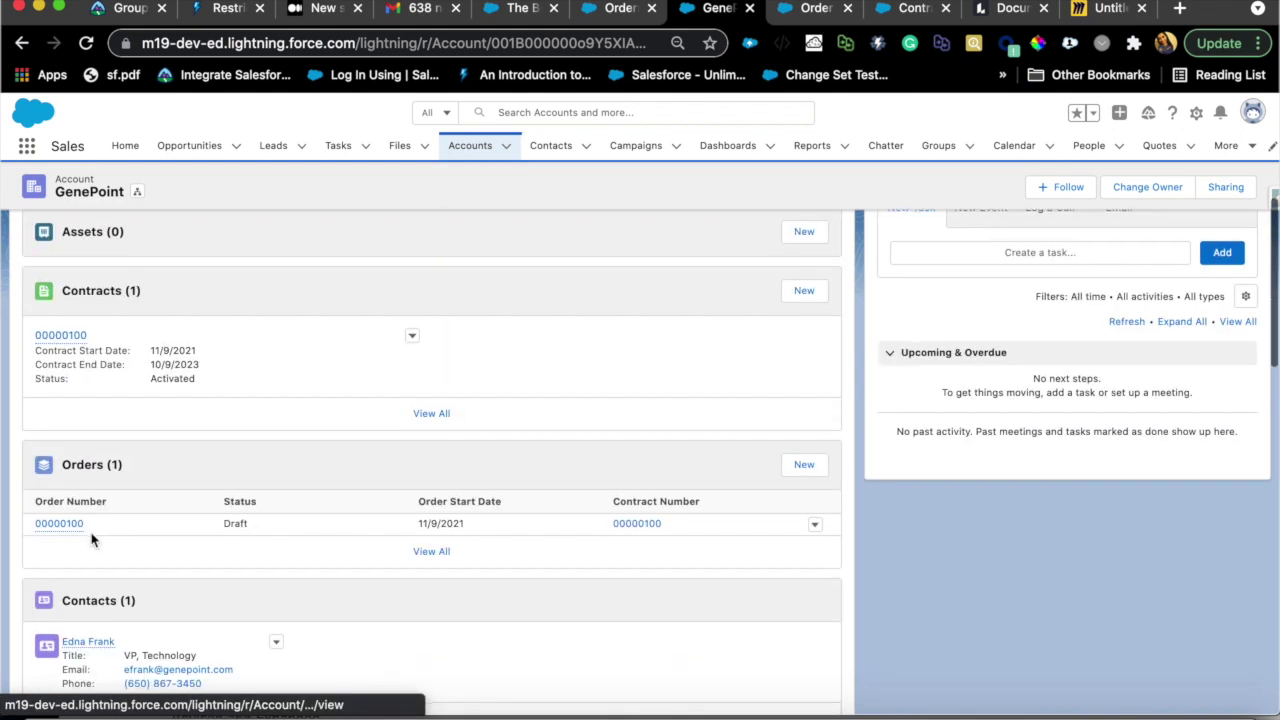
pyautogui.scroll(-4, 92, 541)
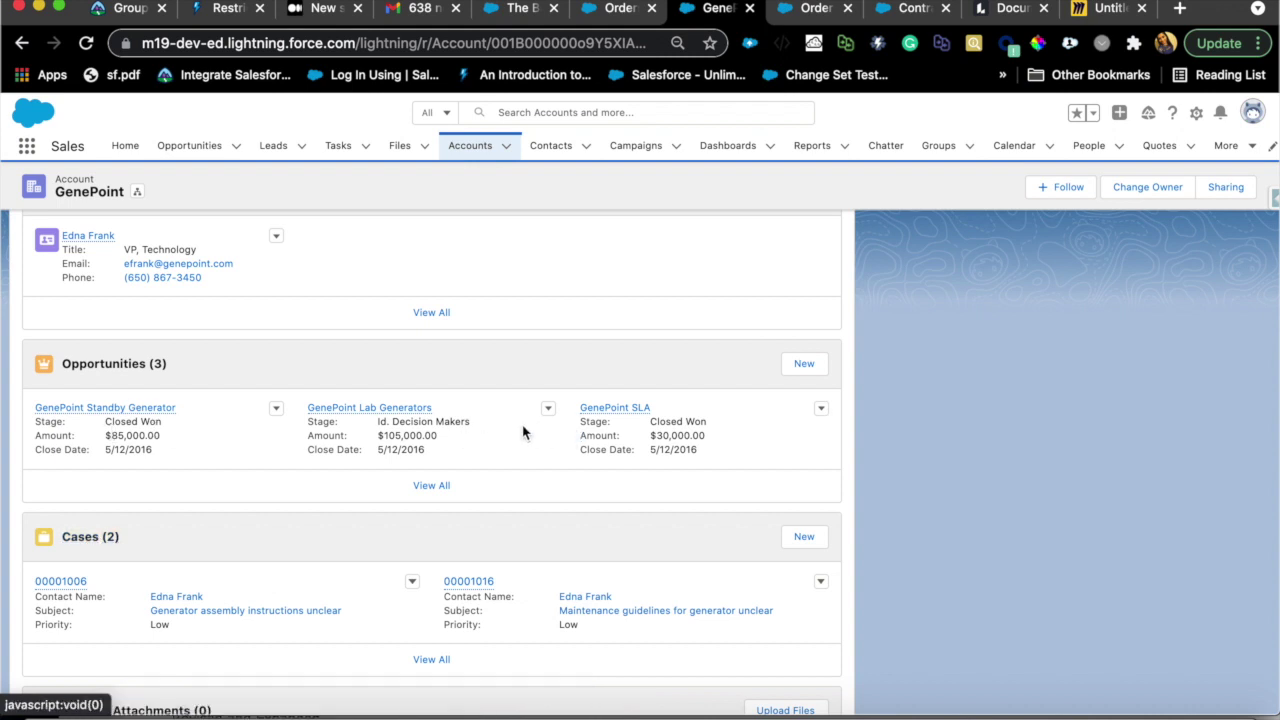
# Open the GenePoint Lab Generators opportunity and review its Details down to the Quotes list
pyautogui.click(418, 410)
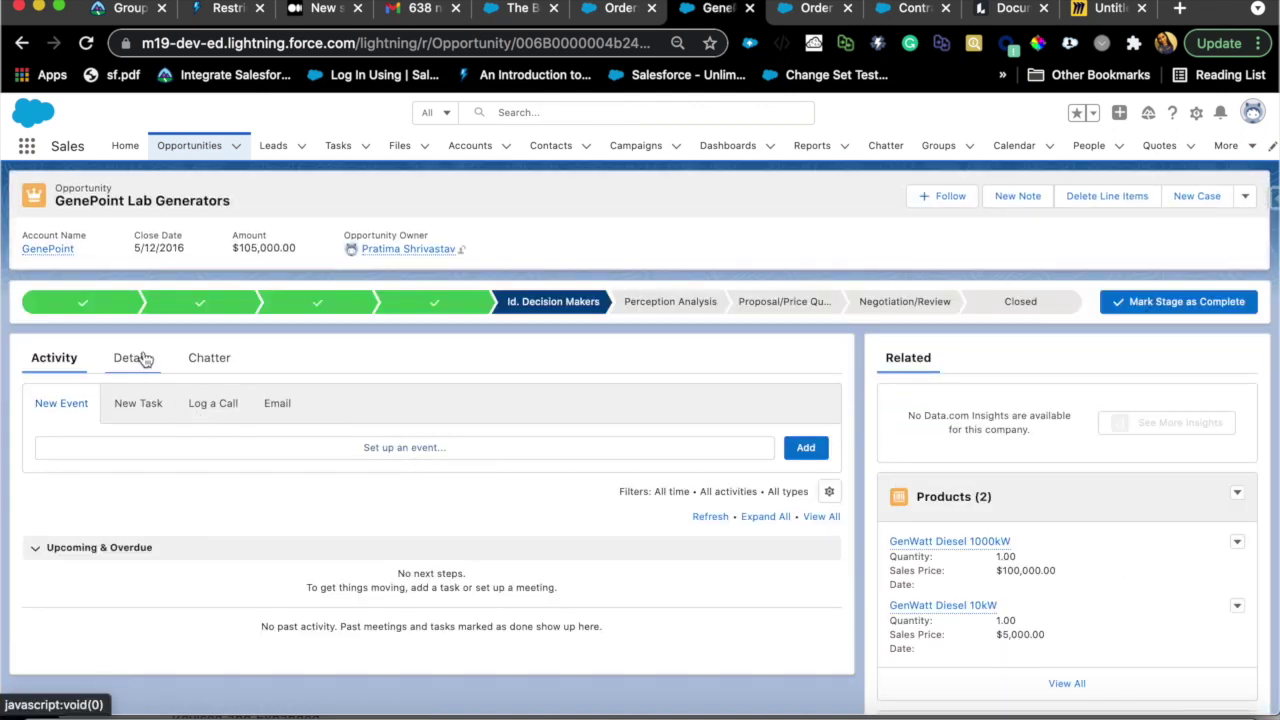
pyautogui.click(140, 358)
pyautogui.scroll(-2, 772, 492)
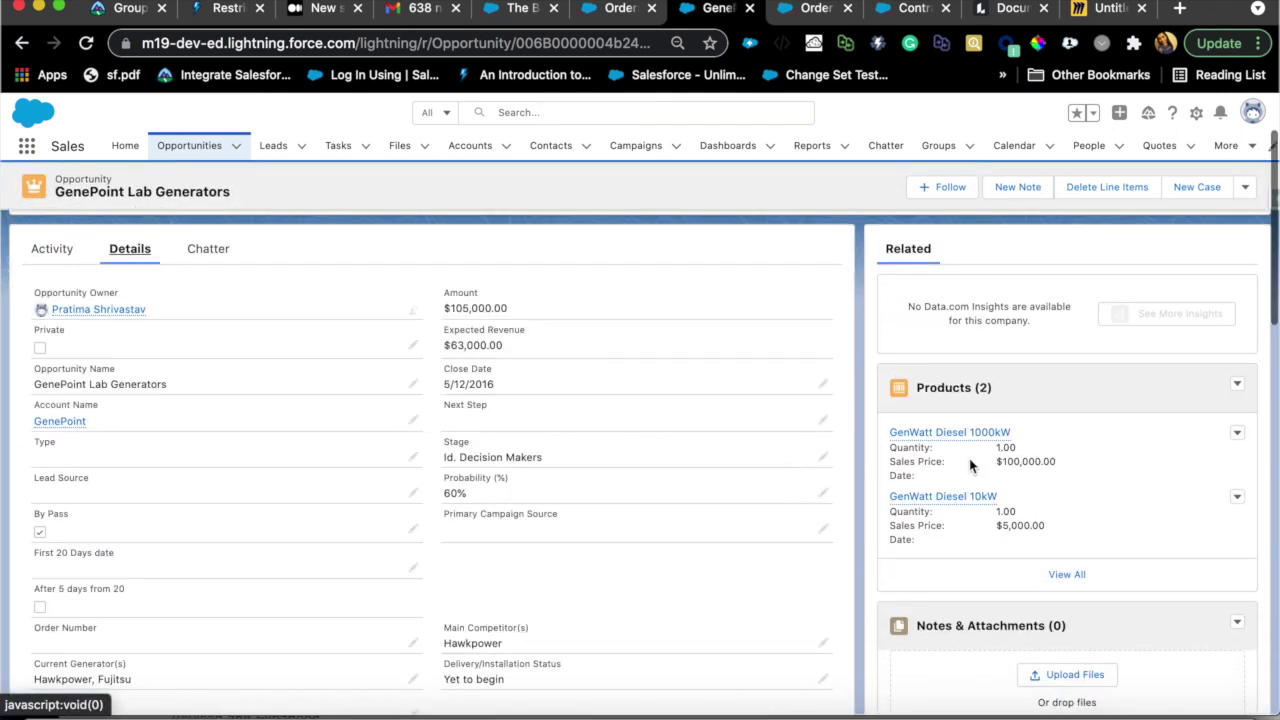
pyautogui.scroll(-5, 960, 470)
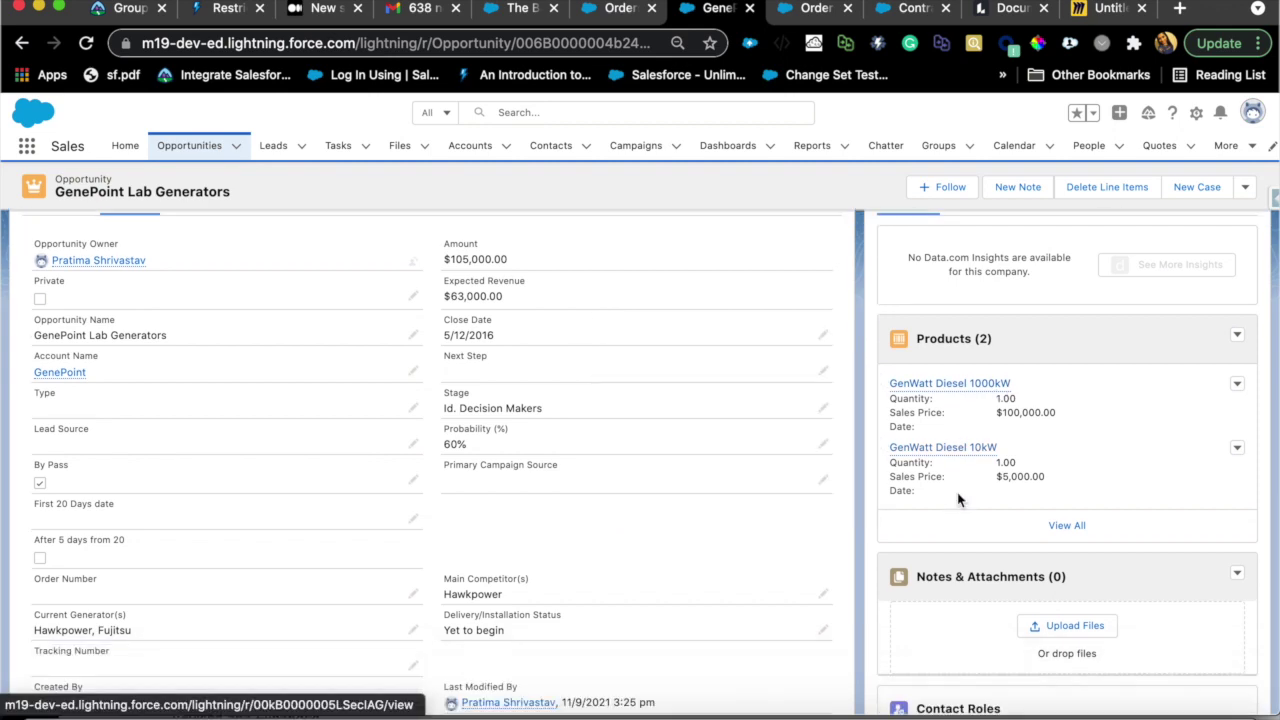
pyautogui.scroll(-3, 957, 500)
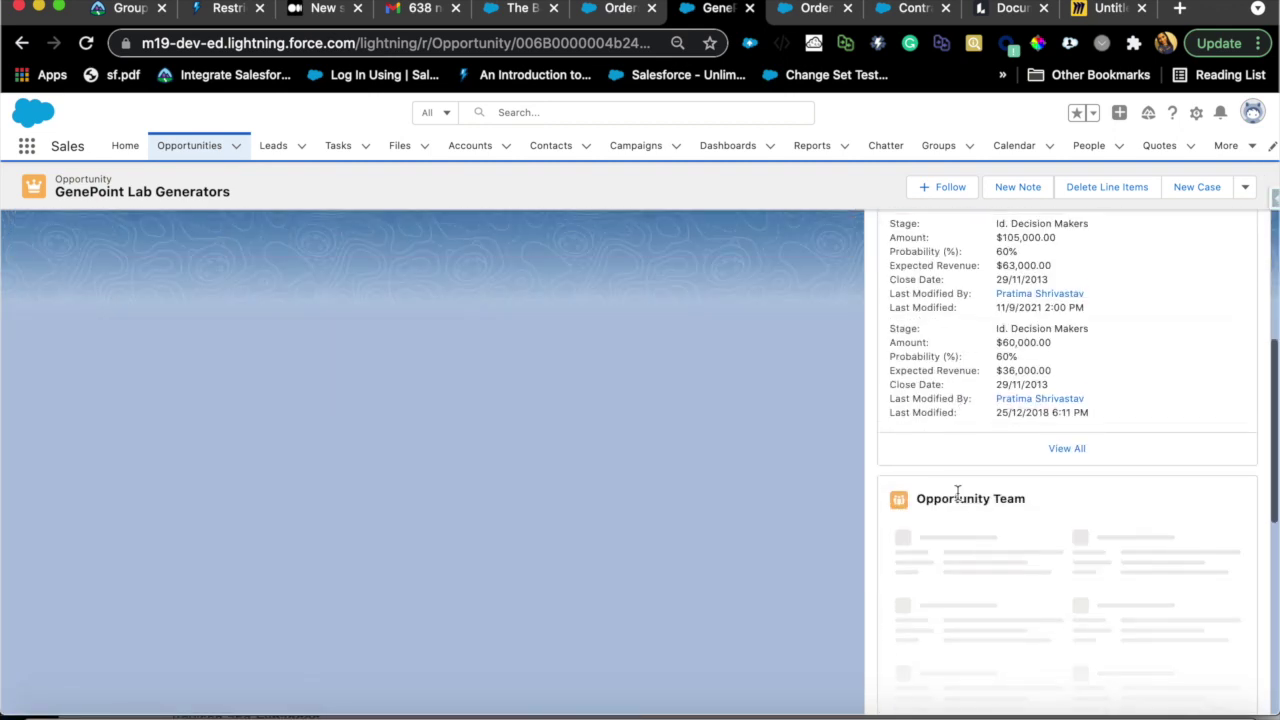
pyautogui.scroll(10, 957, 500)
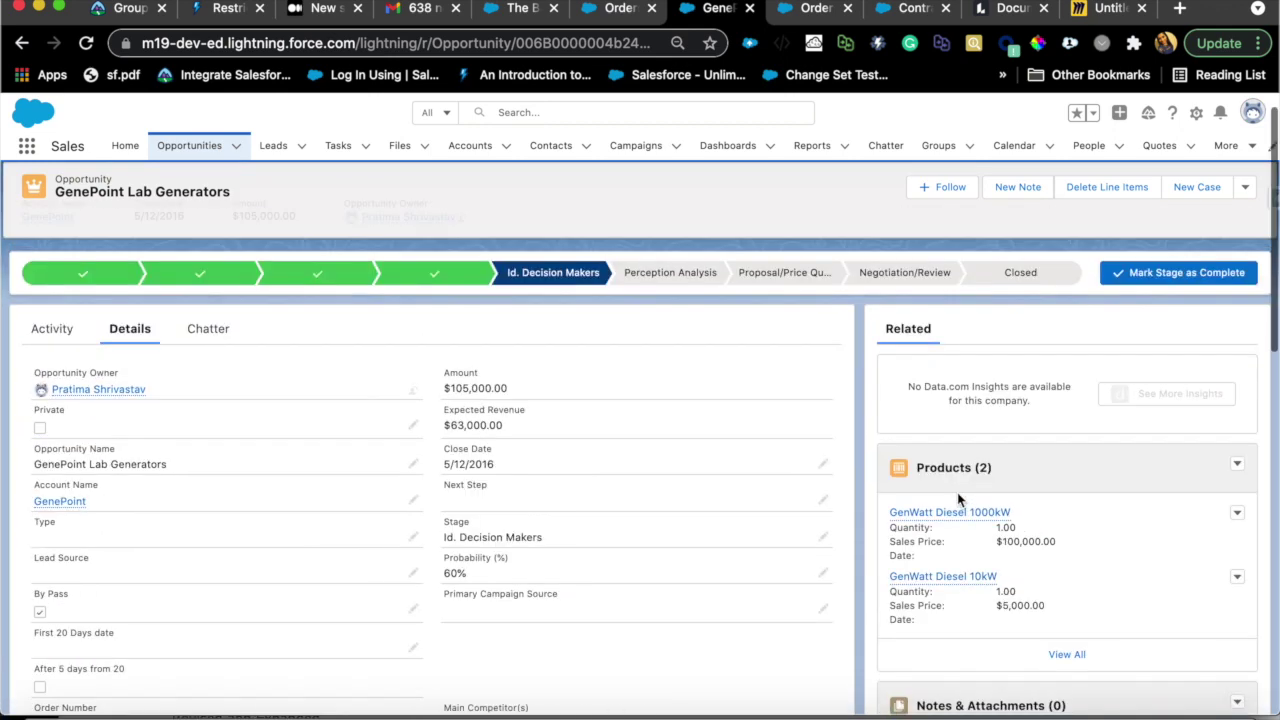
pyautogui.scroll(-10, 958, 500)
pyautogui.scroll(-3, 958, 495)
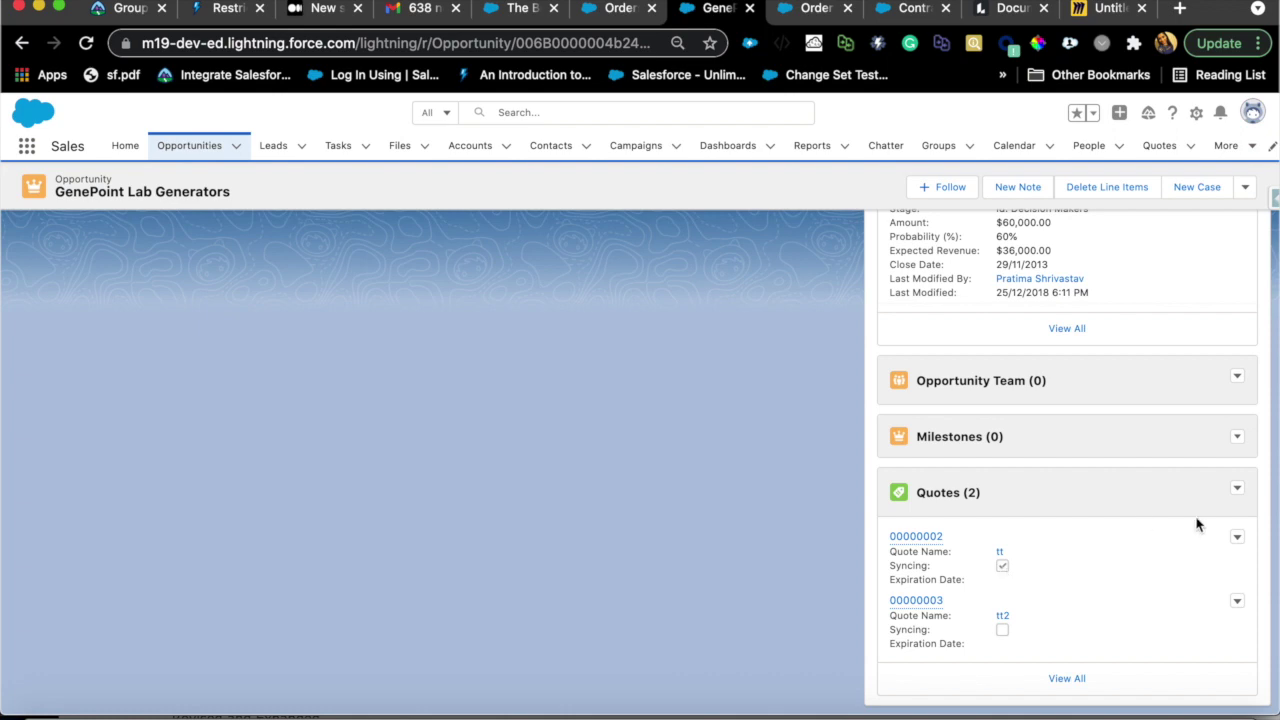
pyautogui.click(1237, 489)
# Create a new quote named 'Test Quote' on GenePoint Lab Generators and save it
pyautogui.click(1218, 518)
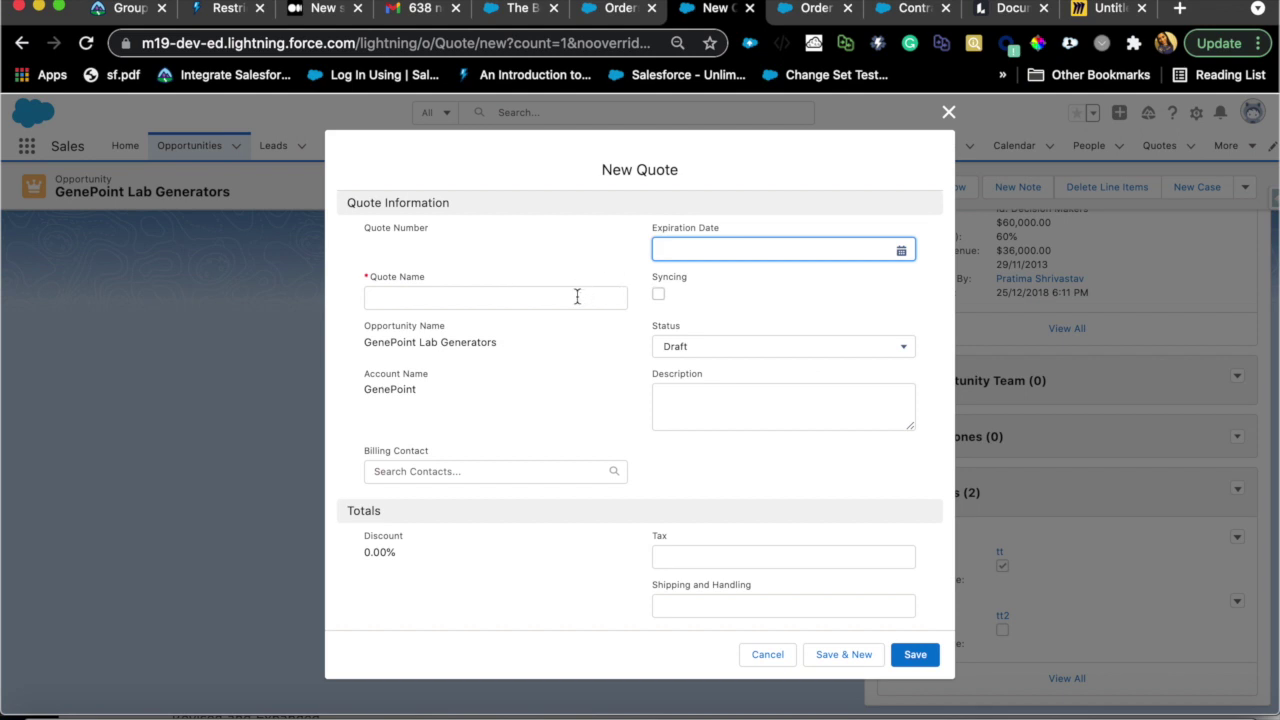
pyautogui.click(577, 297)
pyautogui.write('Test Quote')
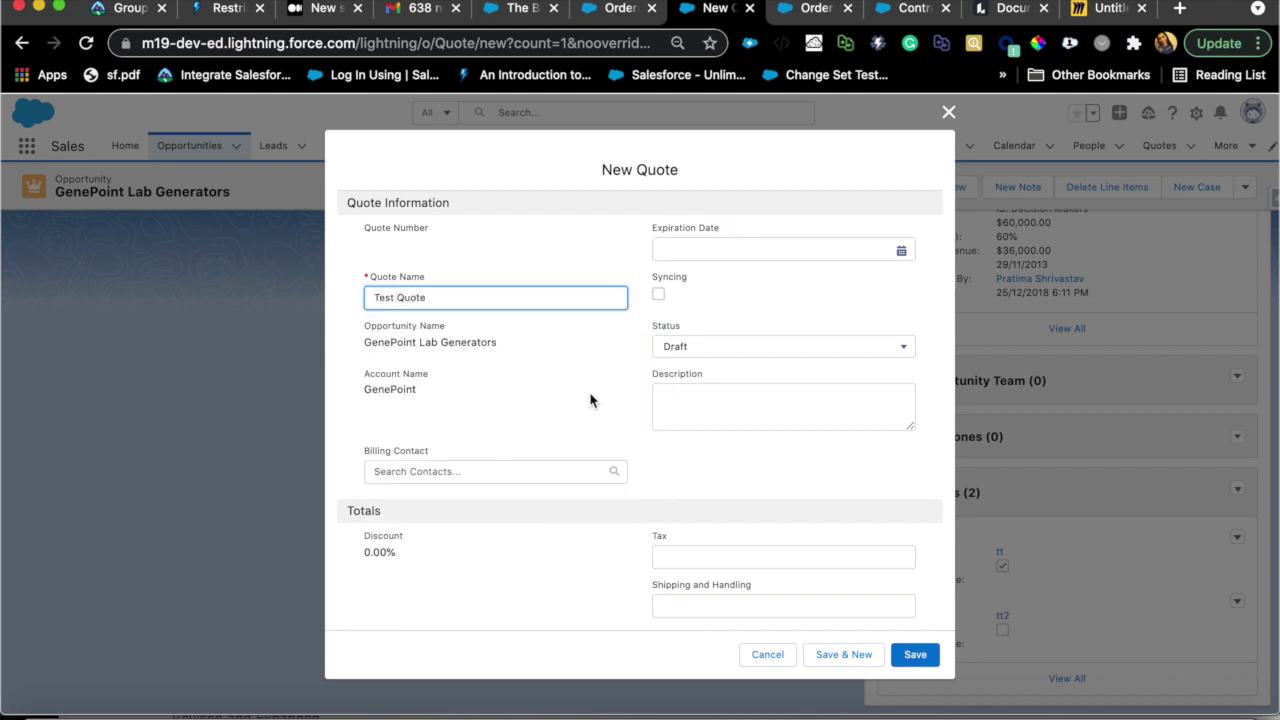
pyautogui.click(590, 400)
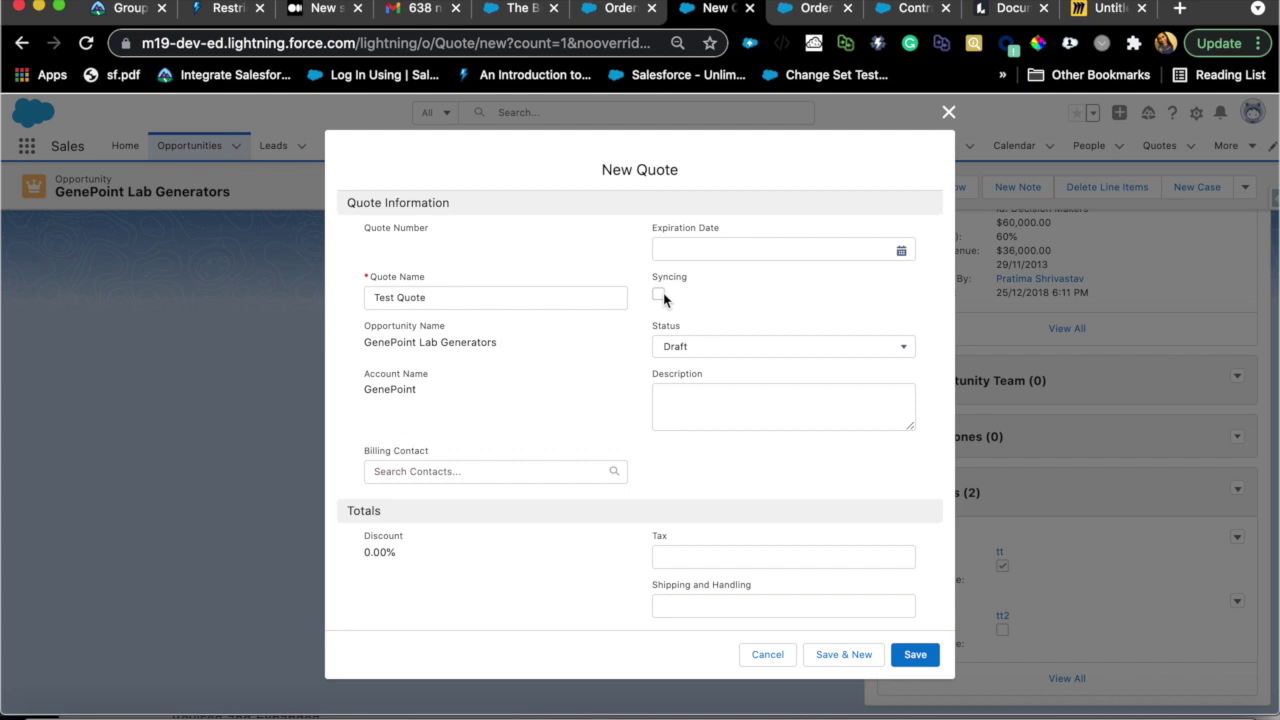
pyautogui.scroll(-5, 588, 399)
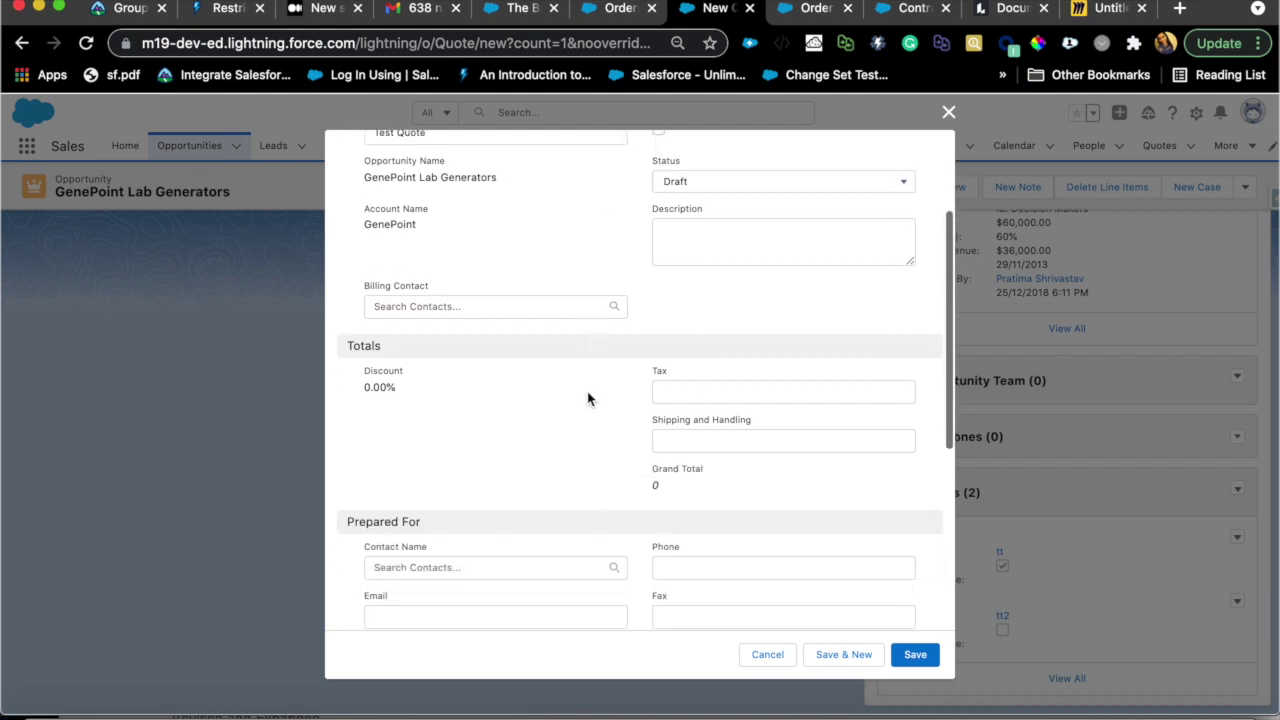
pyautogui.scroll(5, 588, 399)
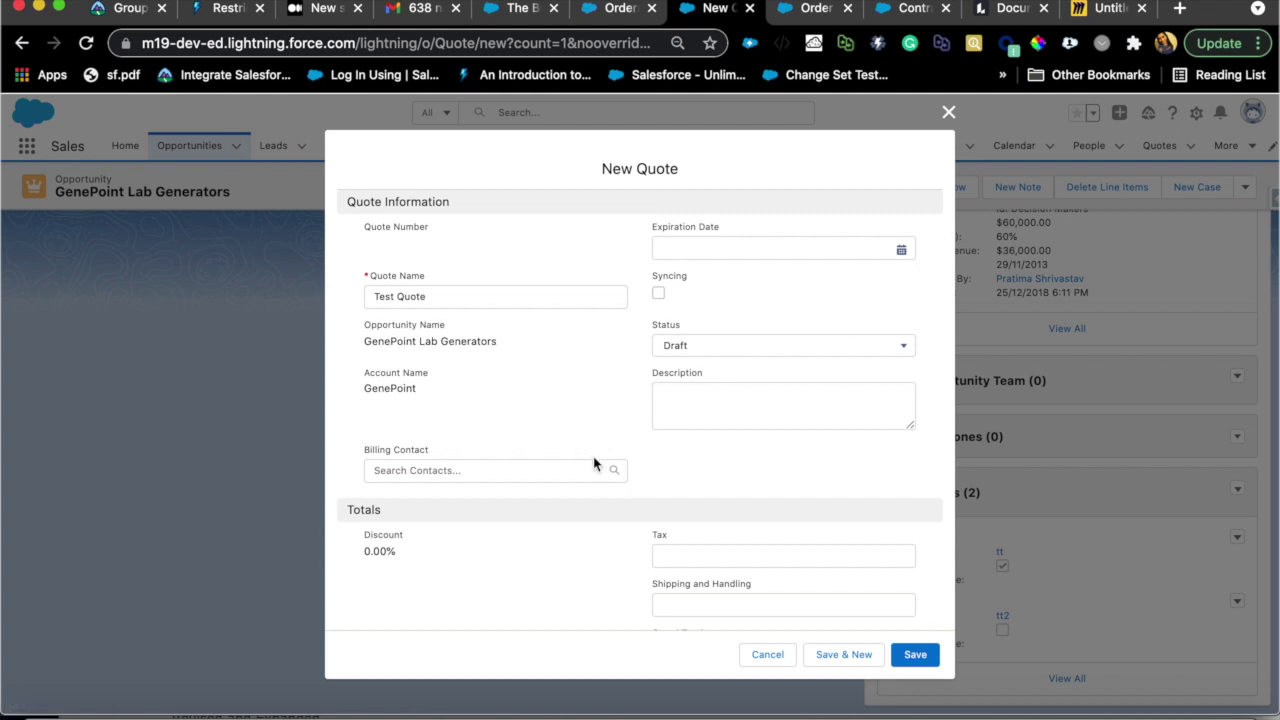
pyautogui.scroll(-5, 593, 456)
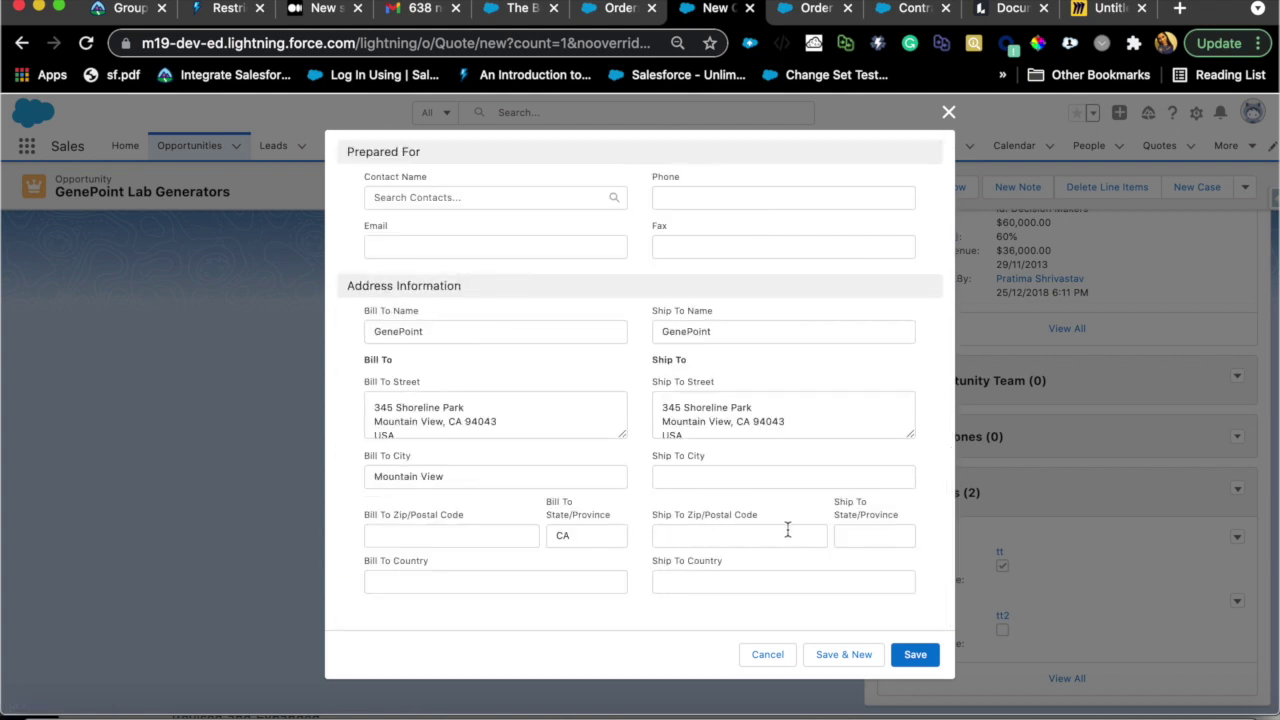
pyautogui.click(916, 655)
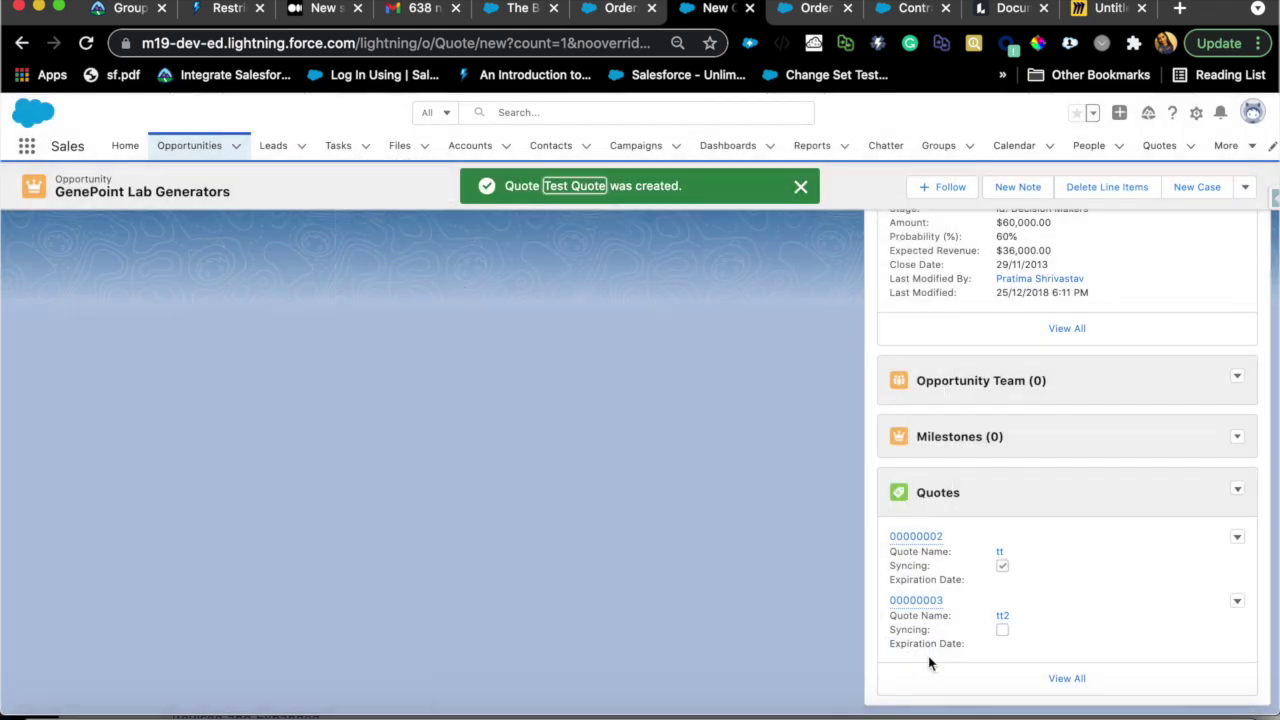
pyautogui.moveTo(930, 663)
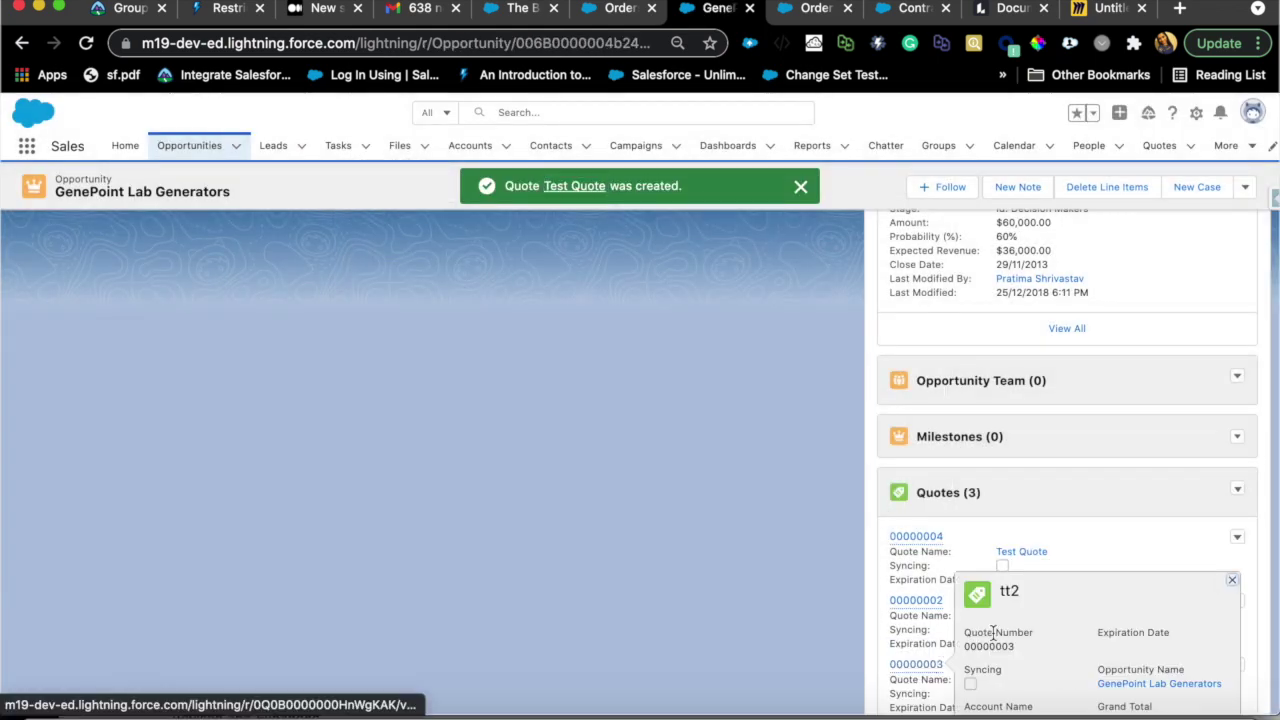
# Open the newly saved Test Quote record and review its line items
pyautogui.click(916, 536)
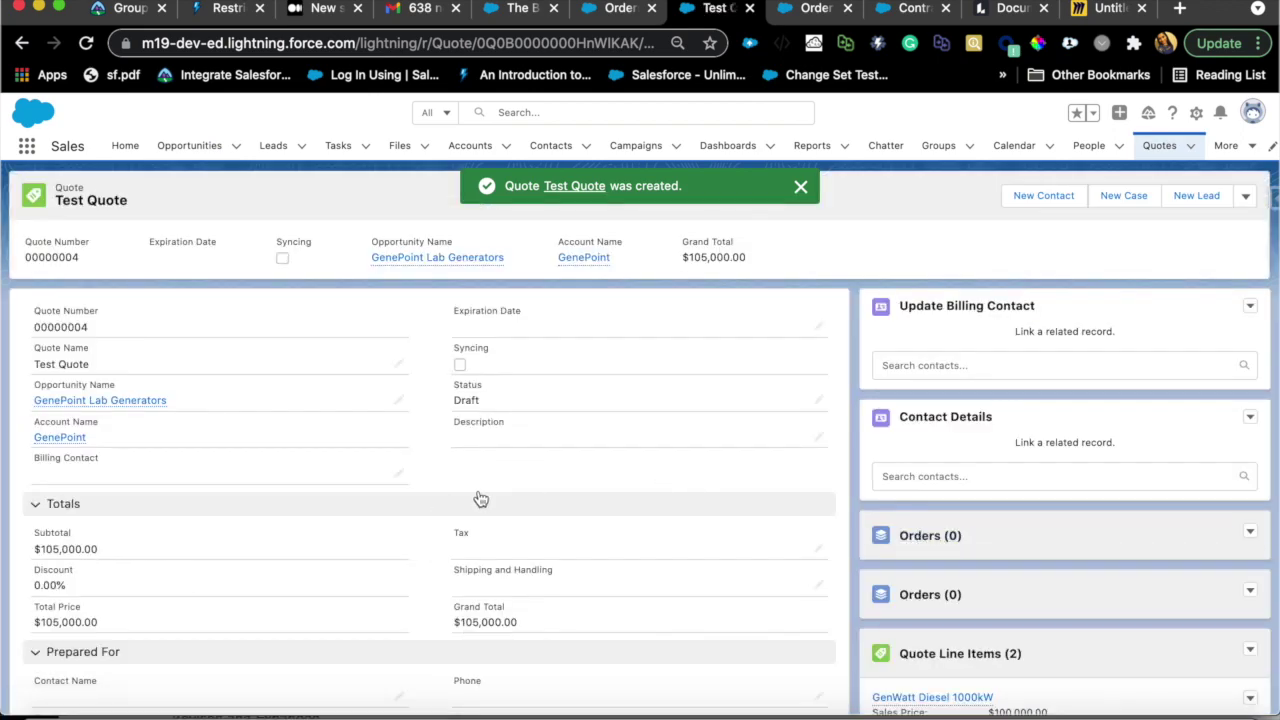
pyautogui.scroll(-5, 655, 567)
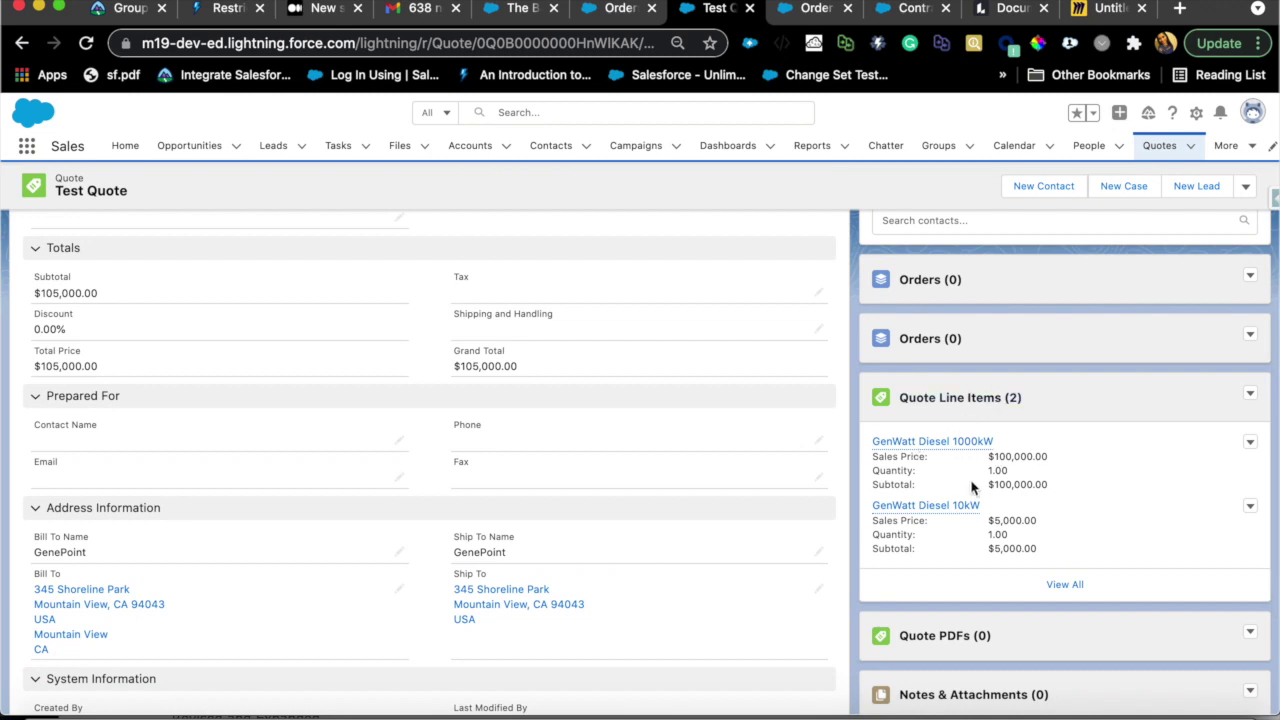
pyautogui.scroll(2, 962, 496)
pyautogui.scroll(-5, 960, 490)
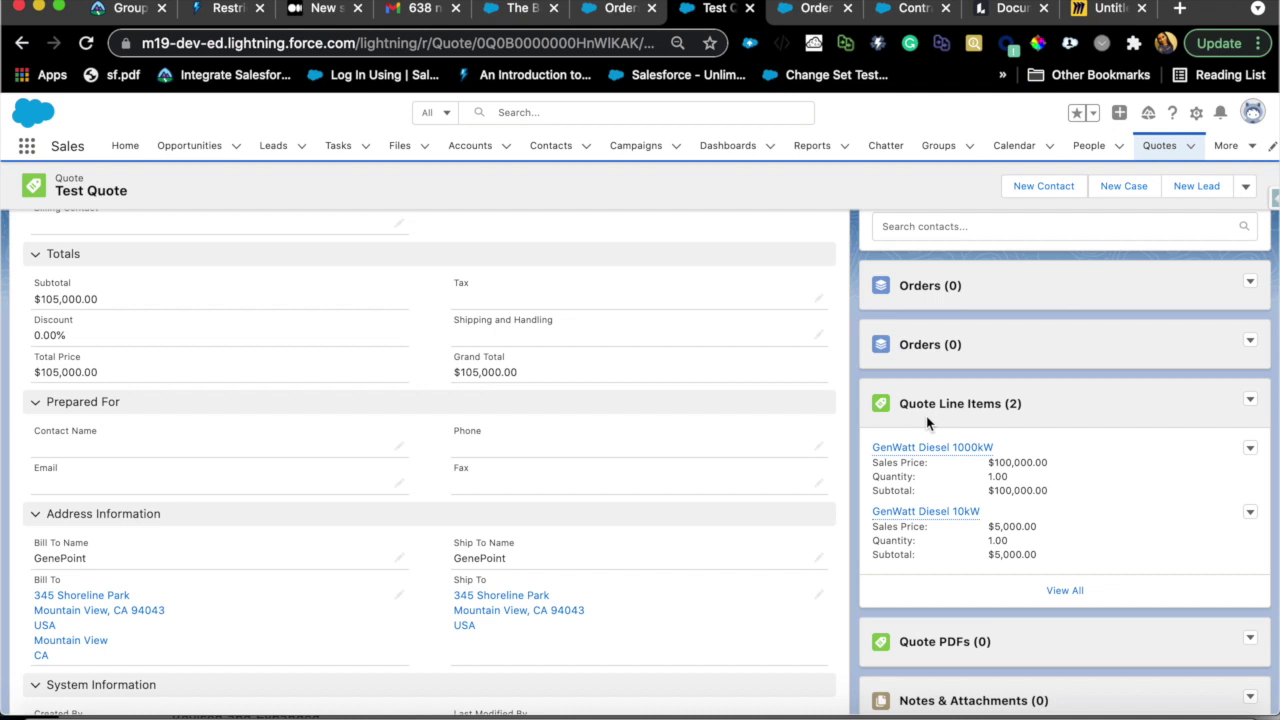
# Add Installation: Portable with quantity 2 as a Test Quote line item
pyautogui.click(1252, 402)
pyautogui.click(1261, 440)
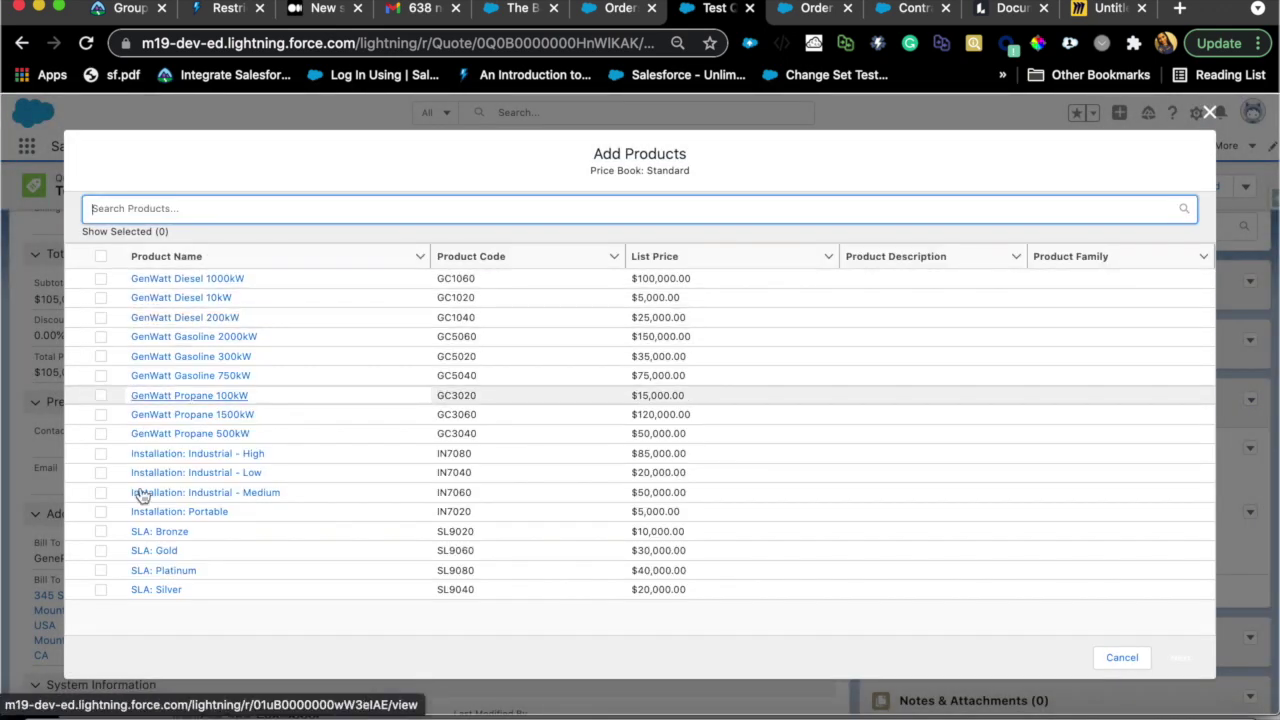
pyautogui.click(100, 514)
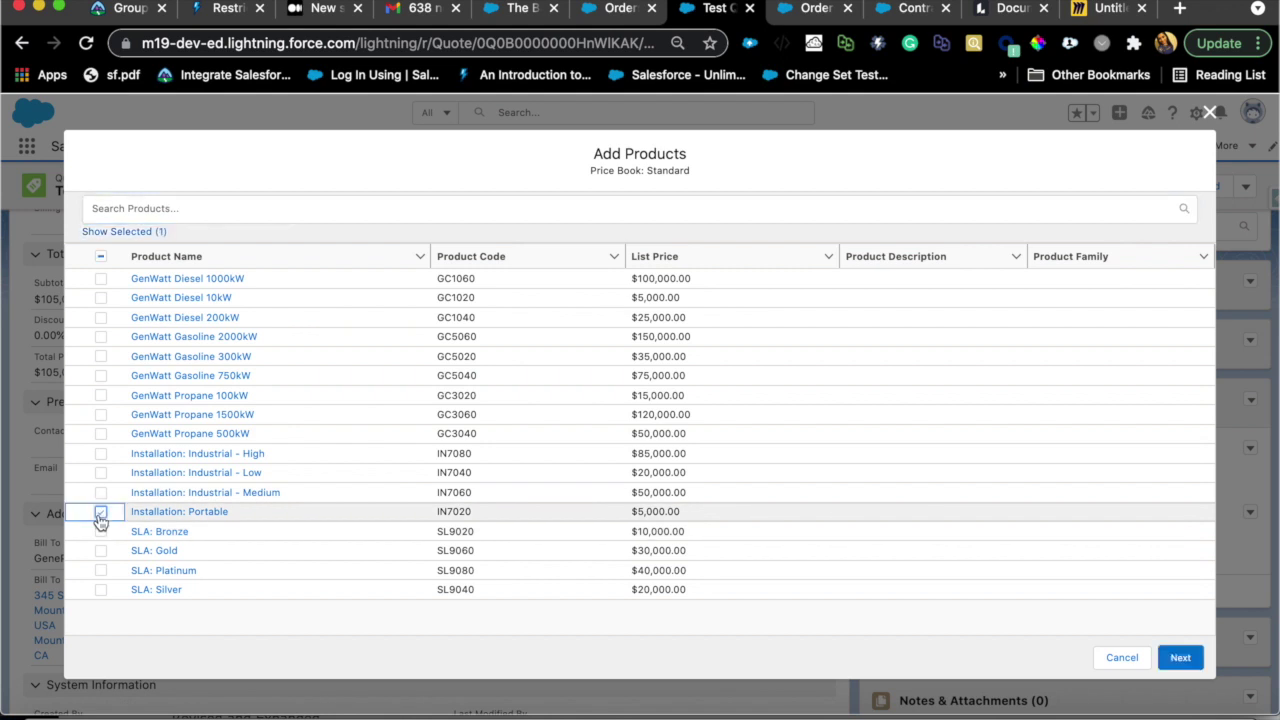
pyautogui.click(1180, 659)
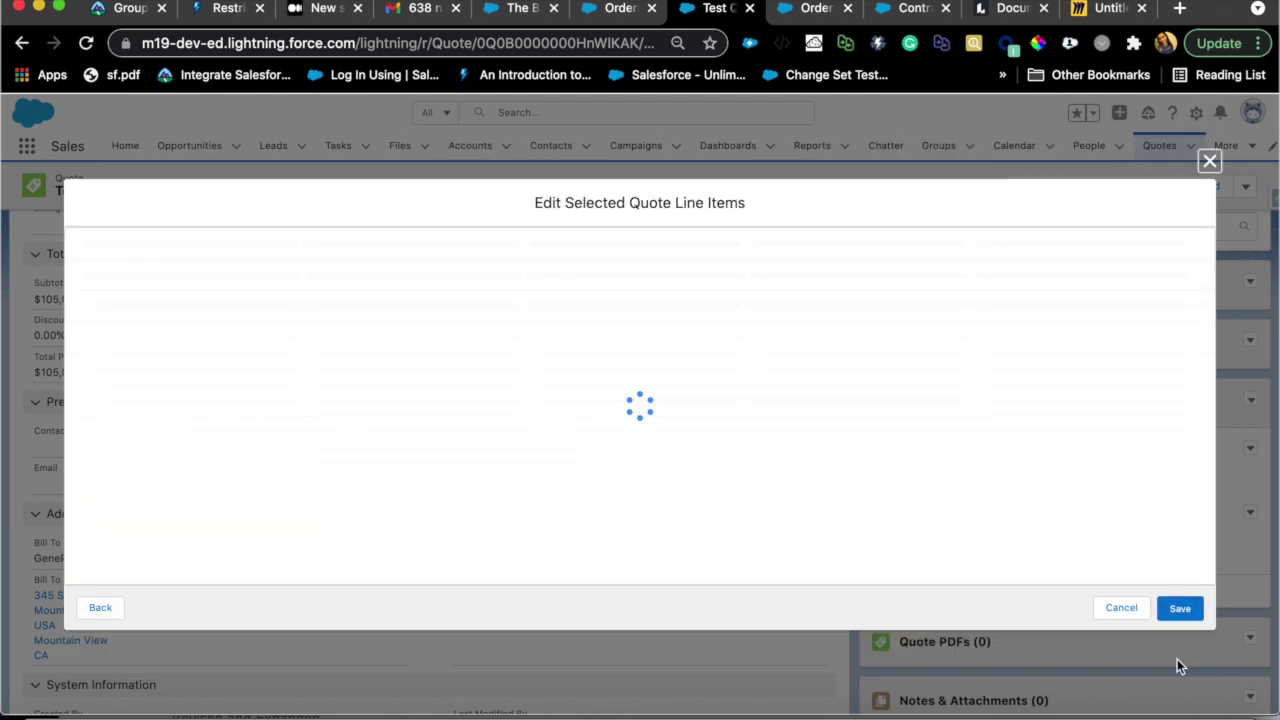
pyautogui.click(785, 264)
pyautogui.write('2')
pyautogui.click(1181, 609)
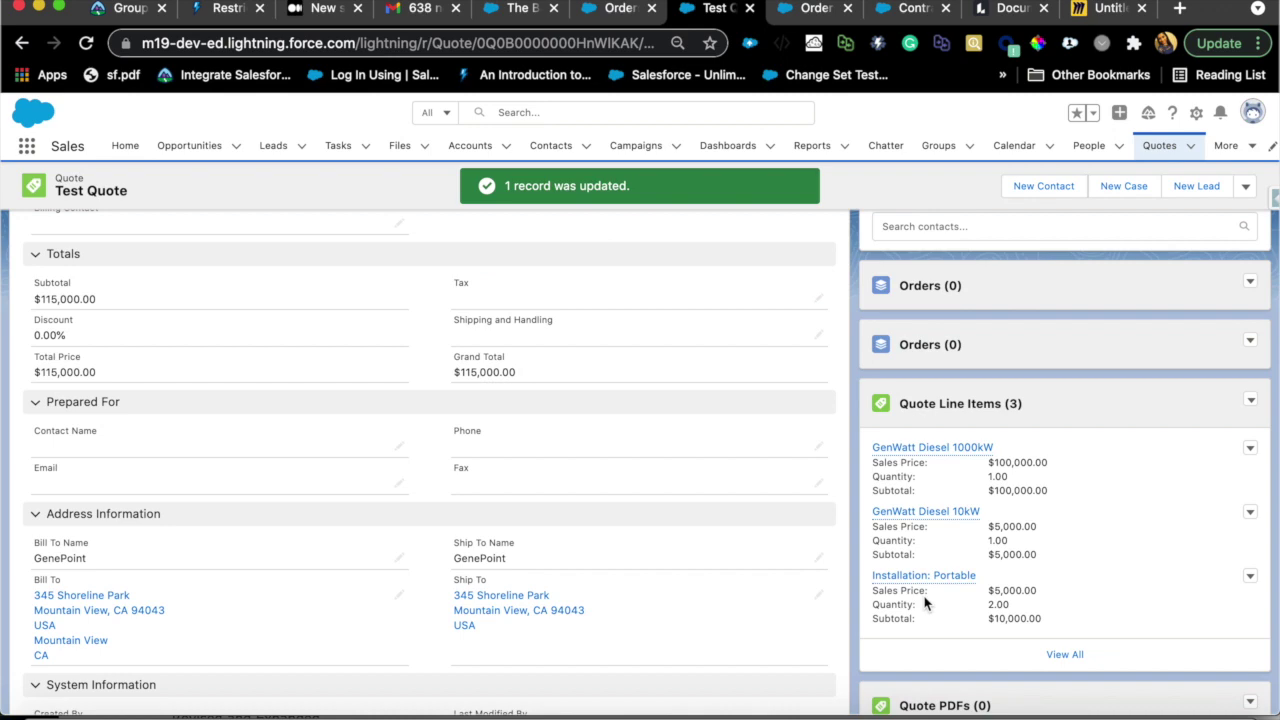
pyautogui.scroll(2, 893, 507)
pyautogui.scroll(-3, 893, 507)
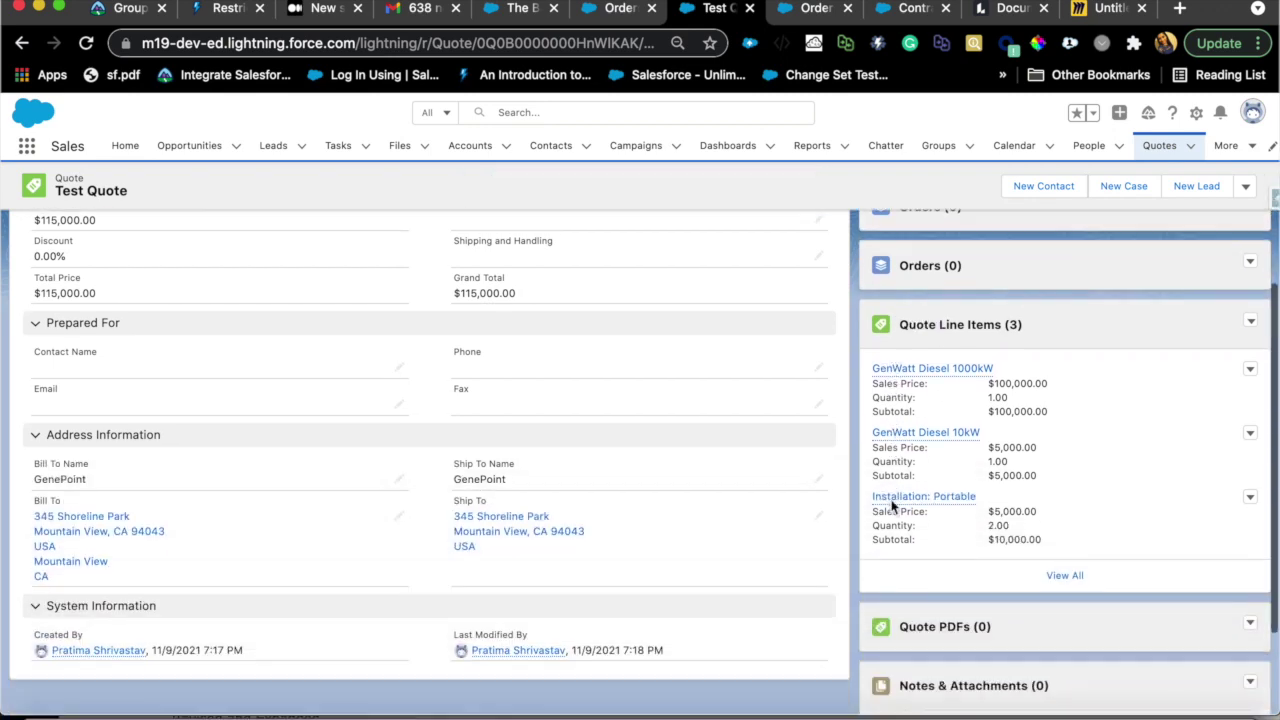
pyautogui.scroll(5, 893, 507)
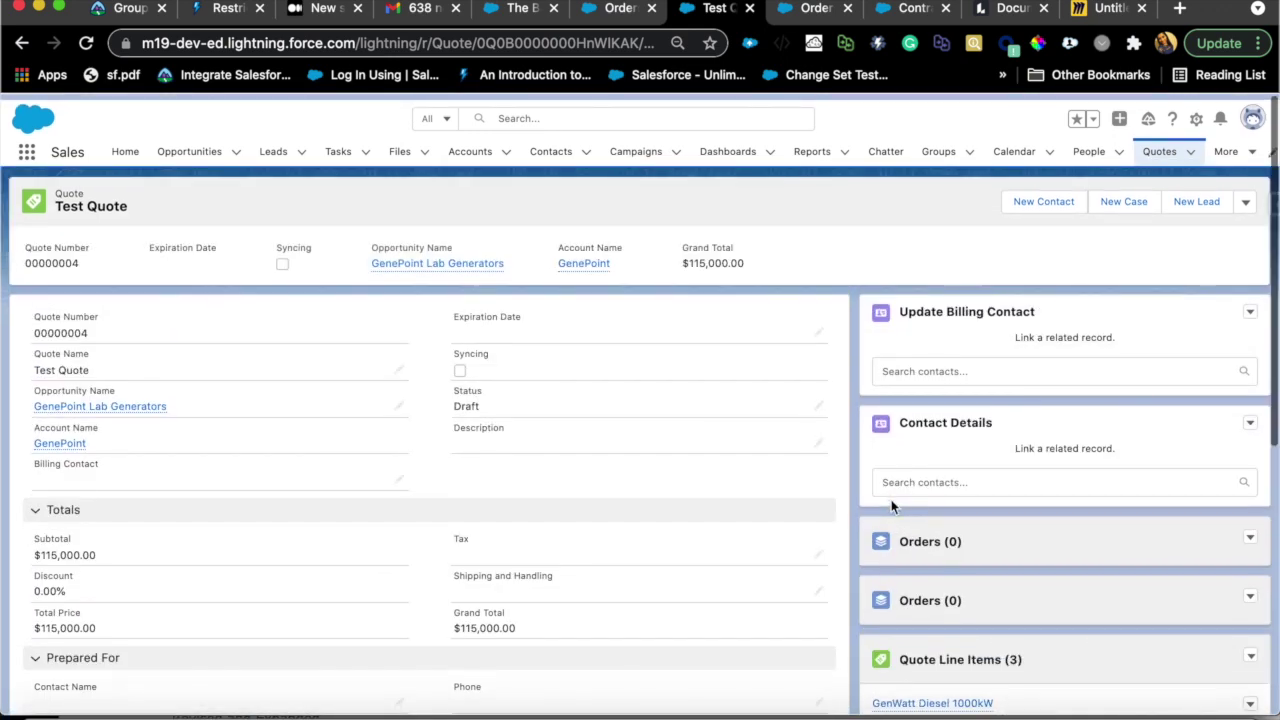
# Start Sync on Test Quote and confirm syncing it with GenePoint Lab Generators
pyautogui.scroll(-1, 891, 499)
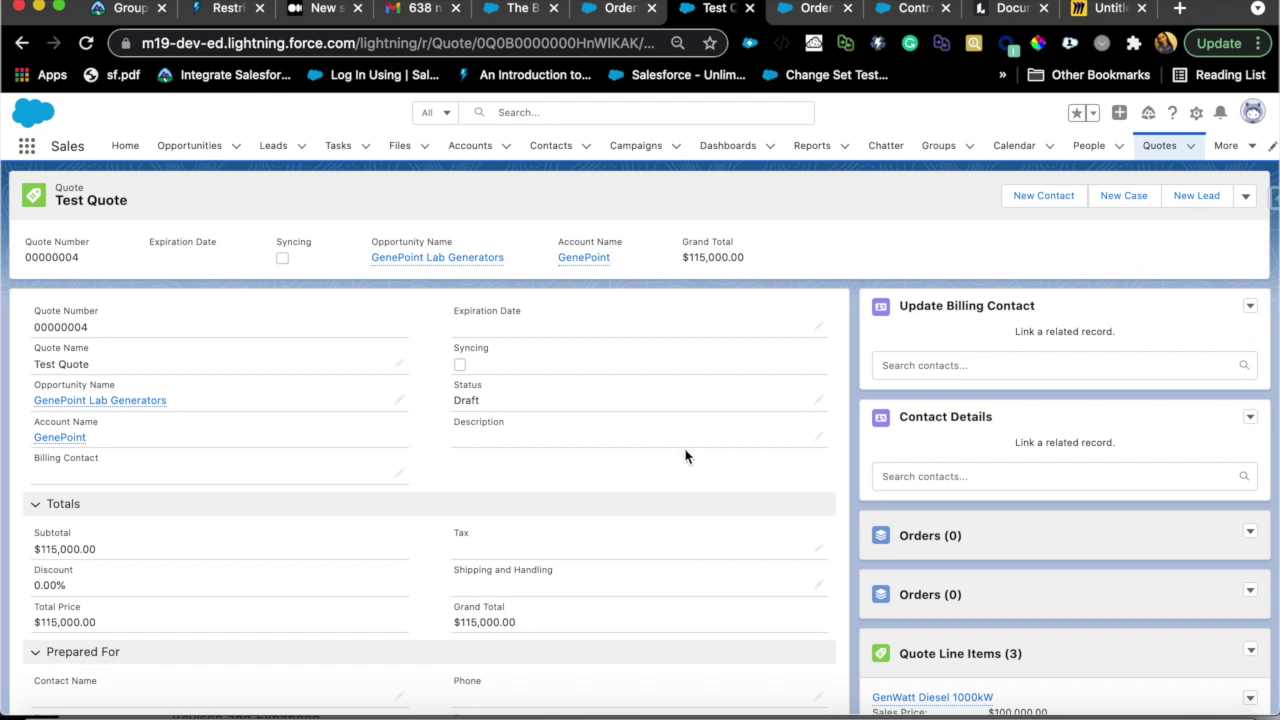
pyautogui.click(1244, 198)
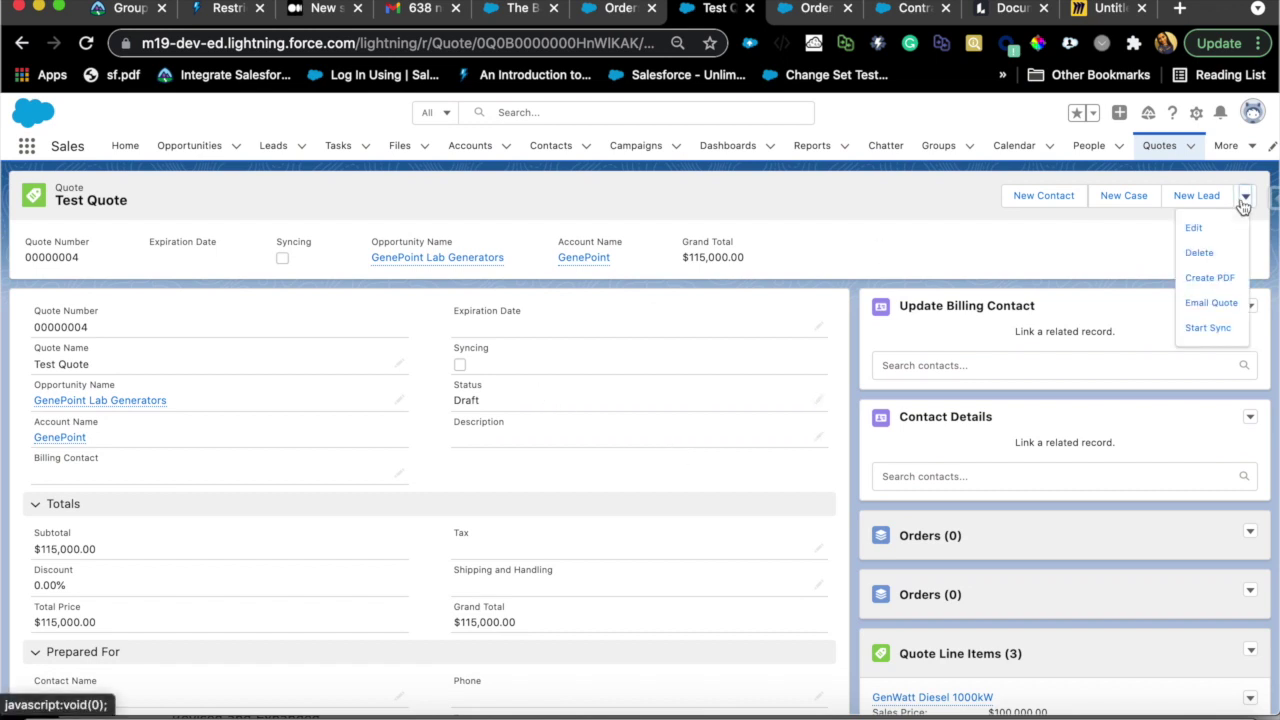
pyautogui.click(1216, 329)
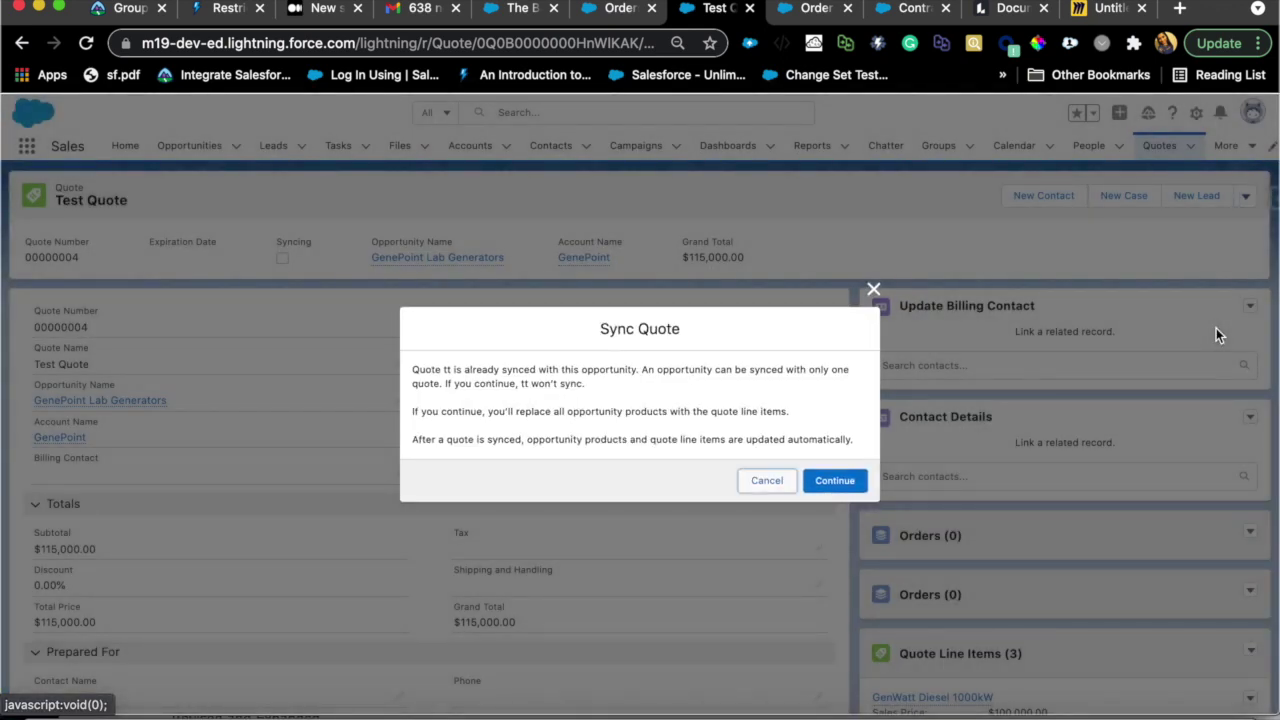
pyautogui.click(827, 483)
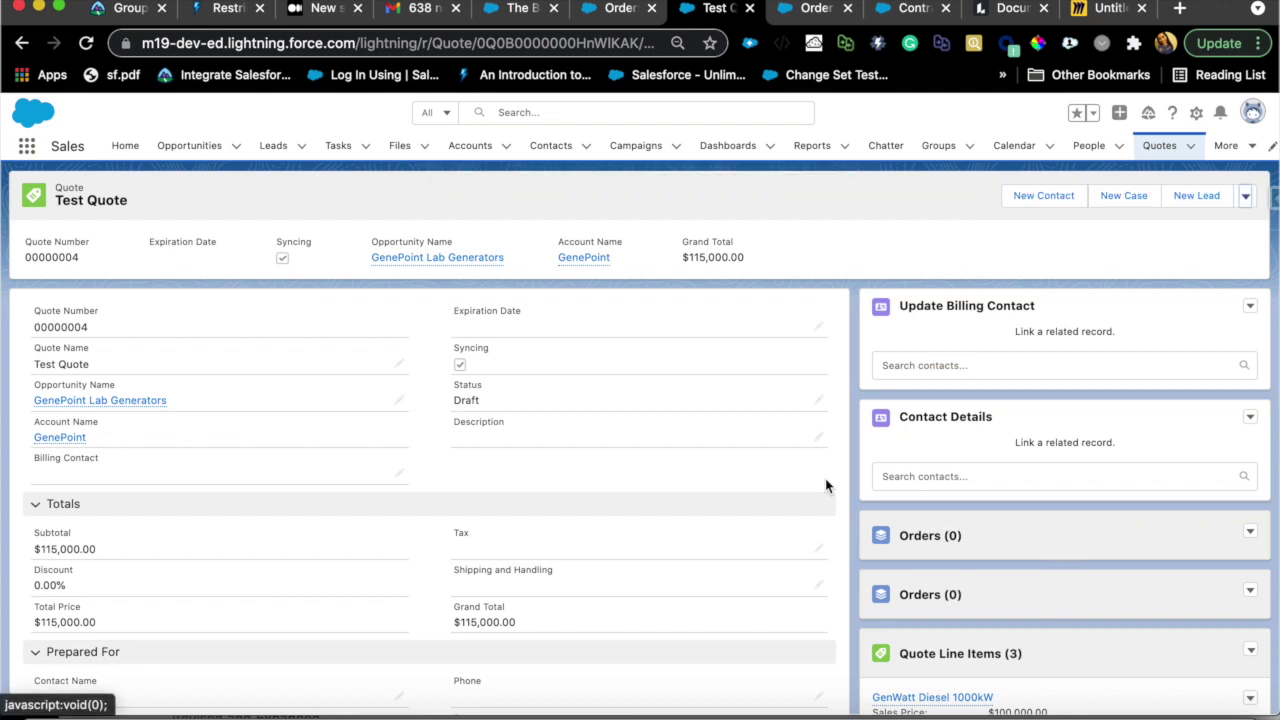
pyautogui.scroll(-5, 826, 484)
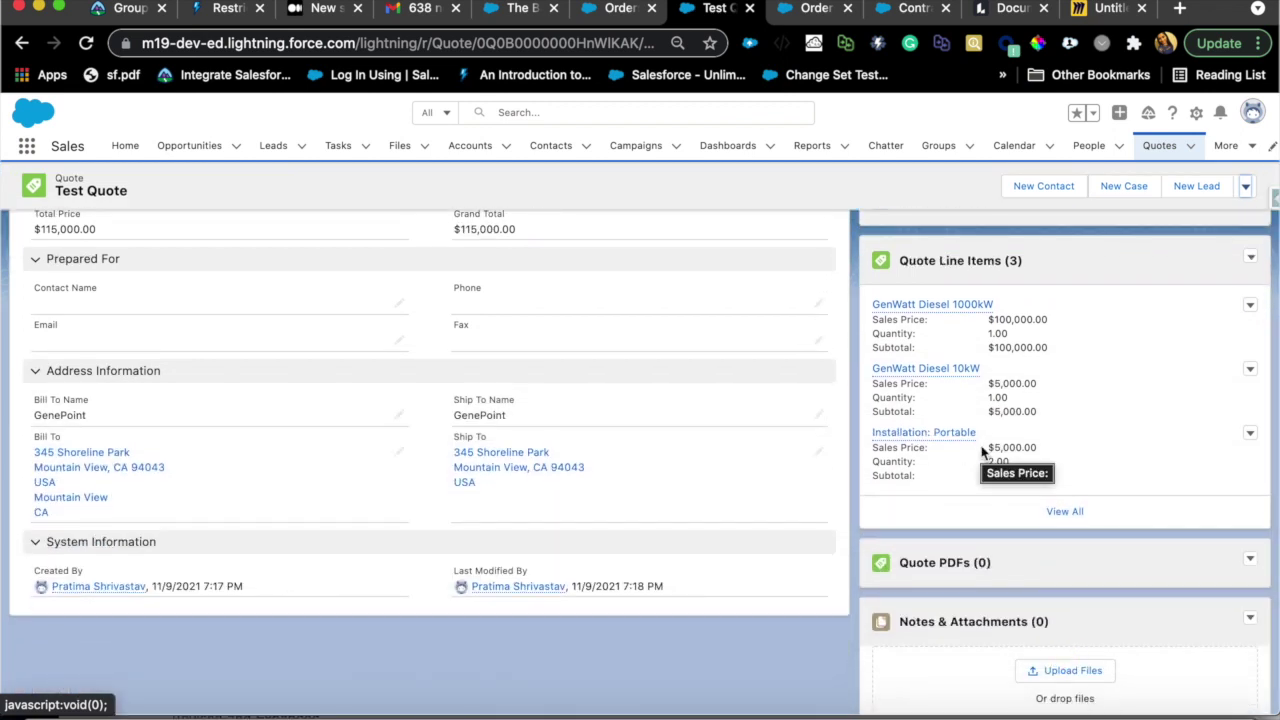
pyautogui.scroll(5, 981, 450)
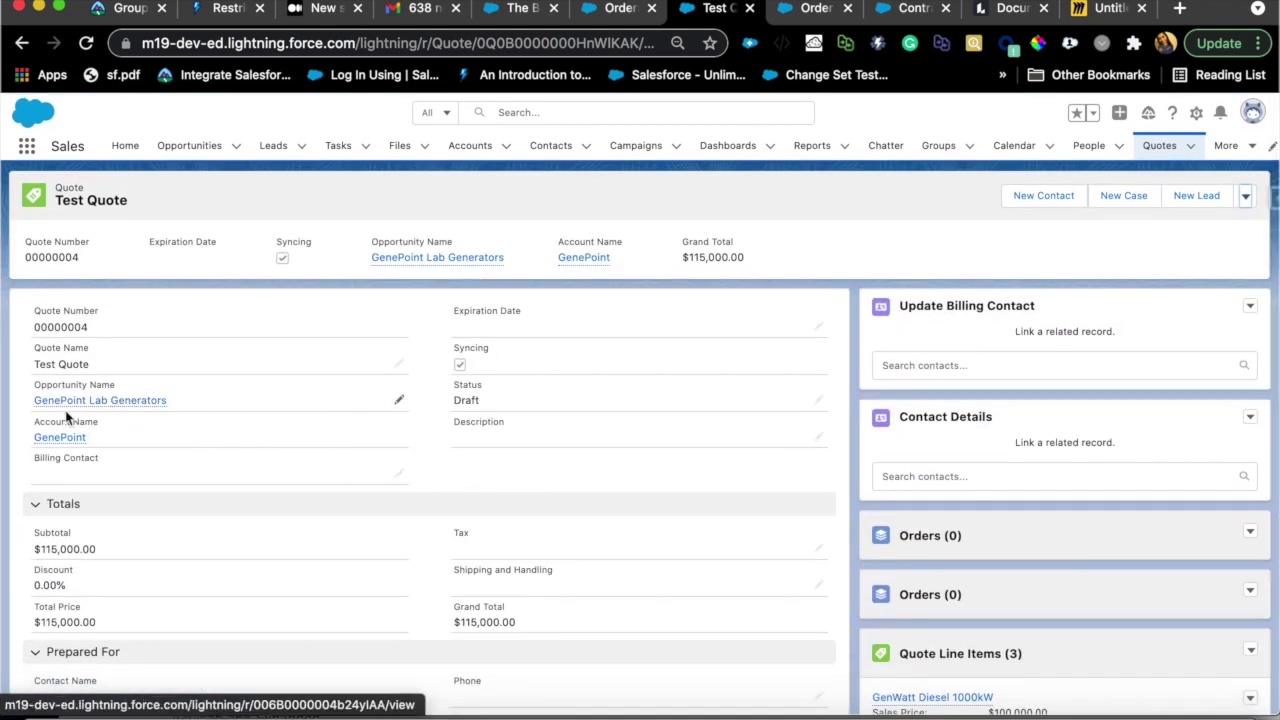
pyautogui.click(90, 401)
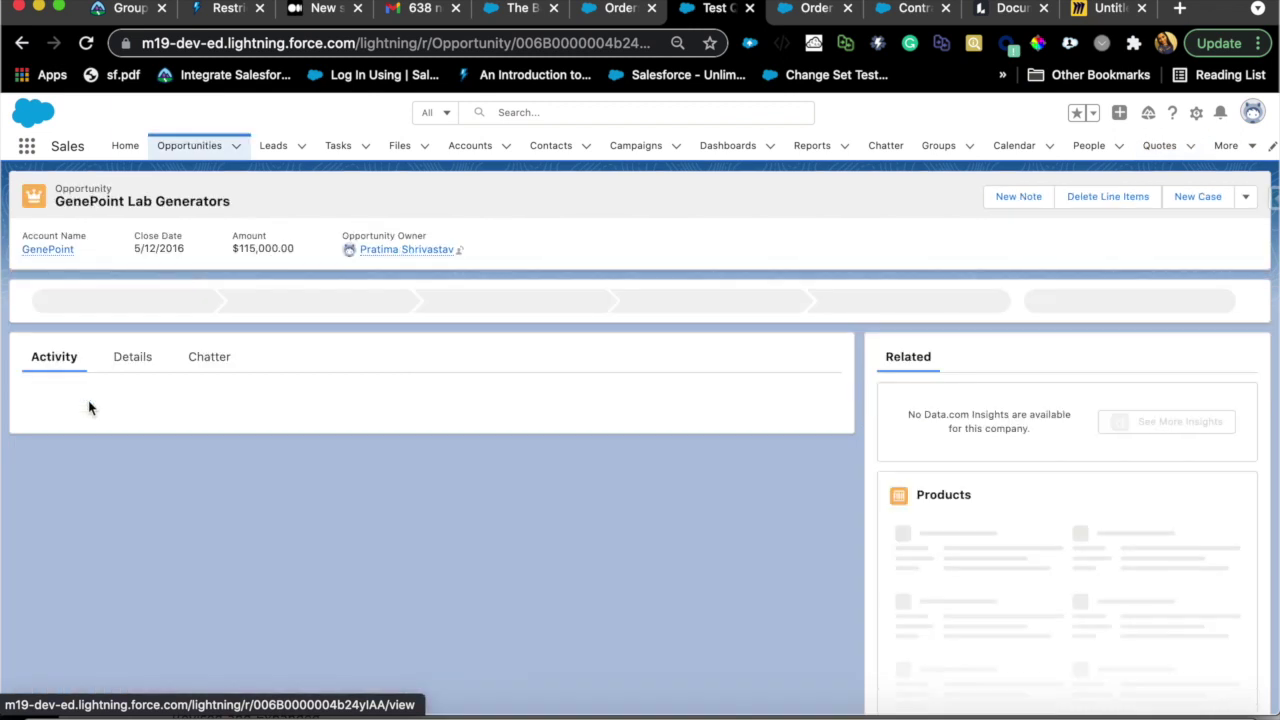
pyautogui.scroll(-3, 452, 565)
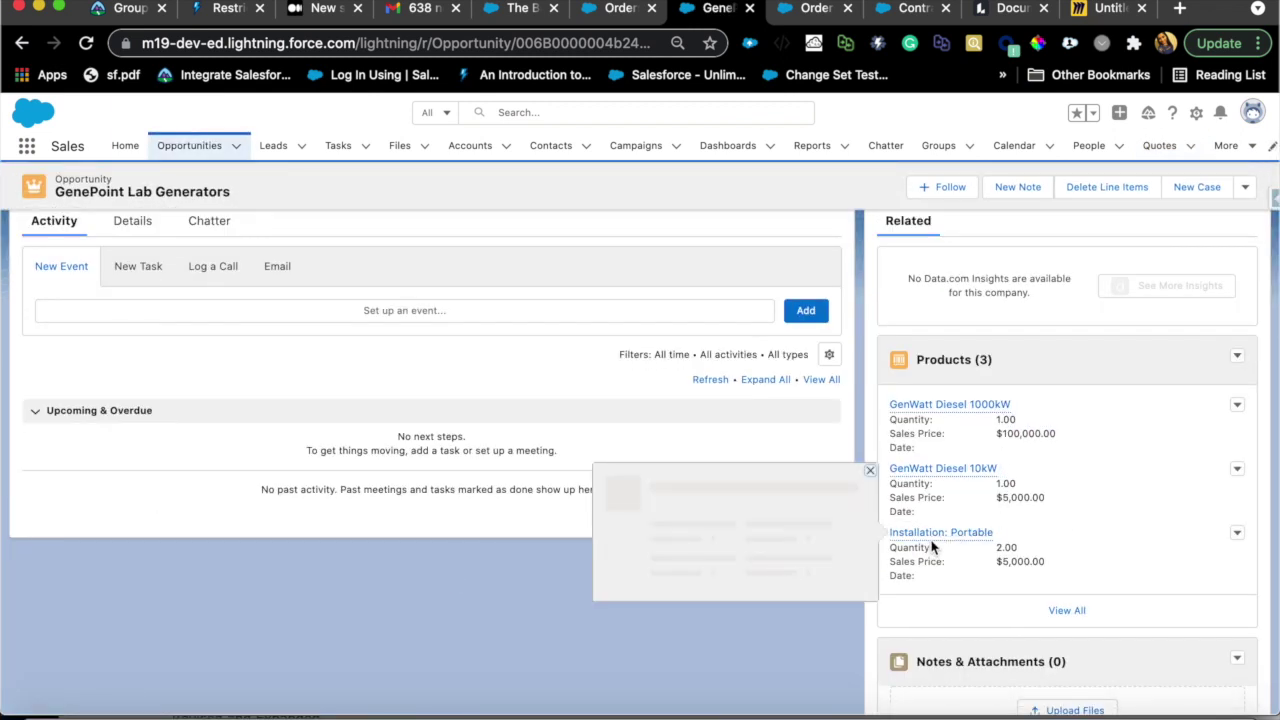
pyautogui.moveTo(955, 541)
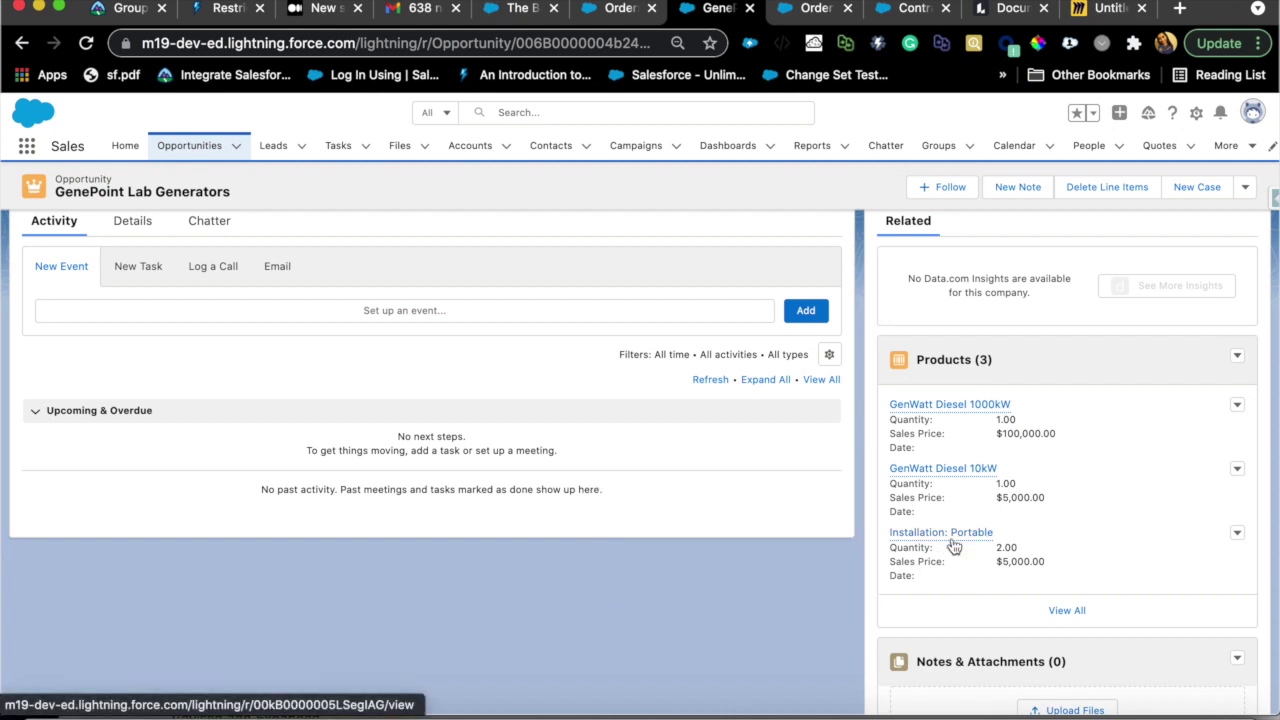
pyautogui.scroll(3, 955, 547)
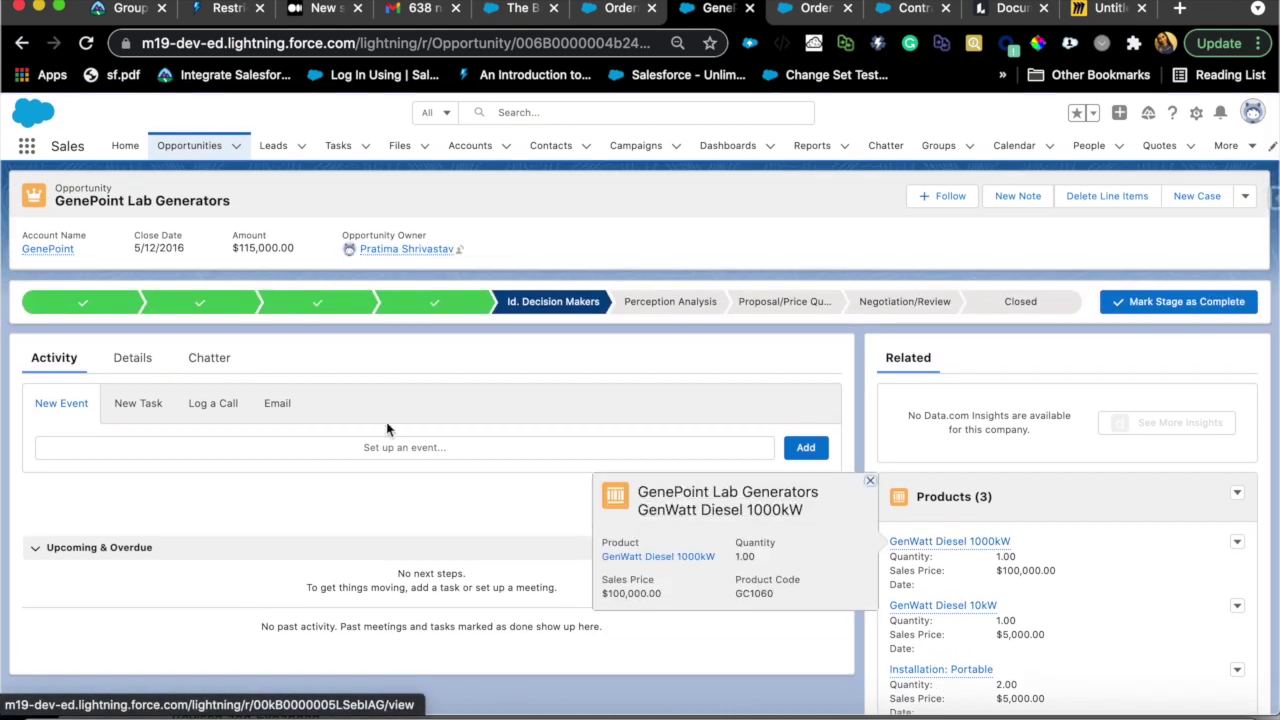
pyautogui.click(129, 359)
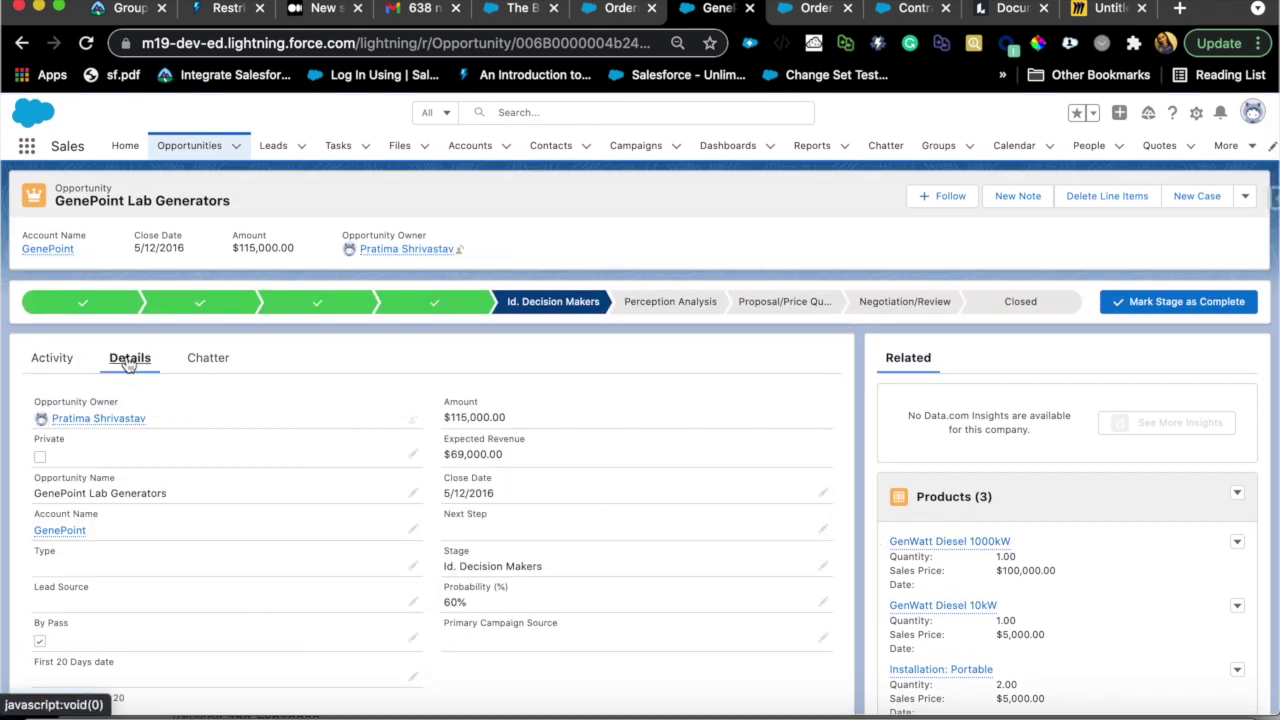
pyautogui.scroll(-10, 346, 503)
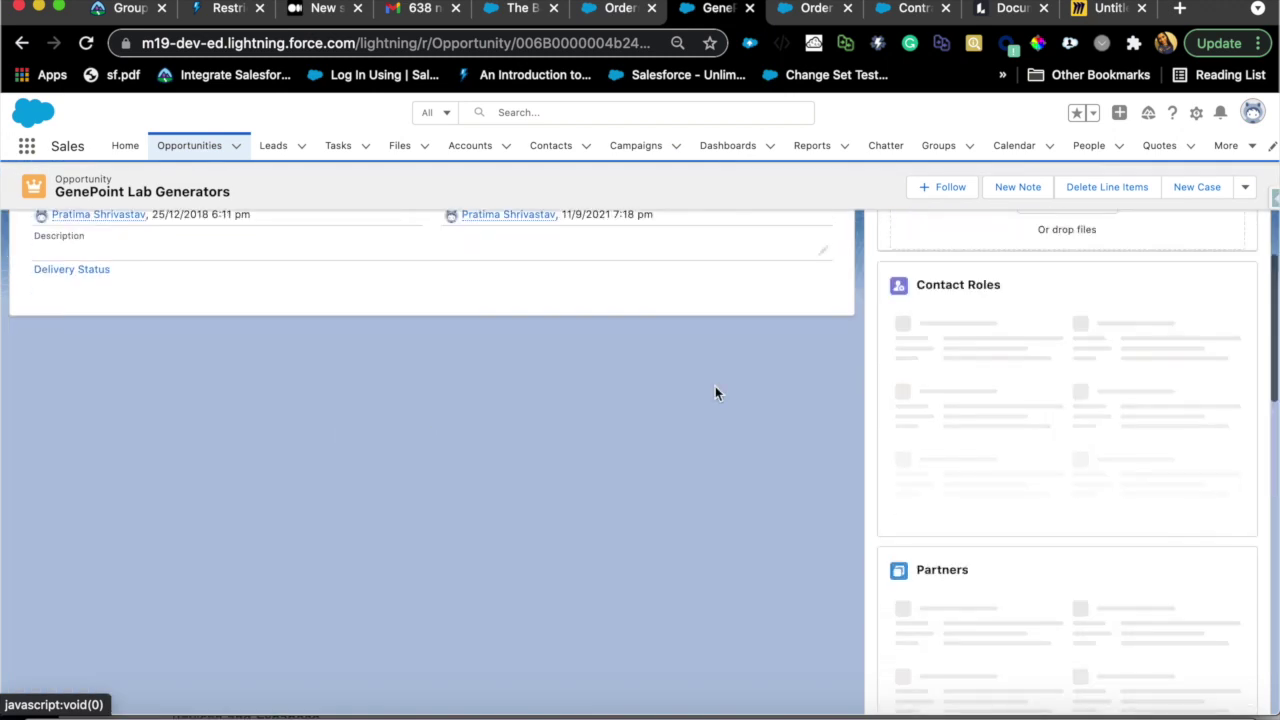
pyautogui.scroll(8, 767, 392)
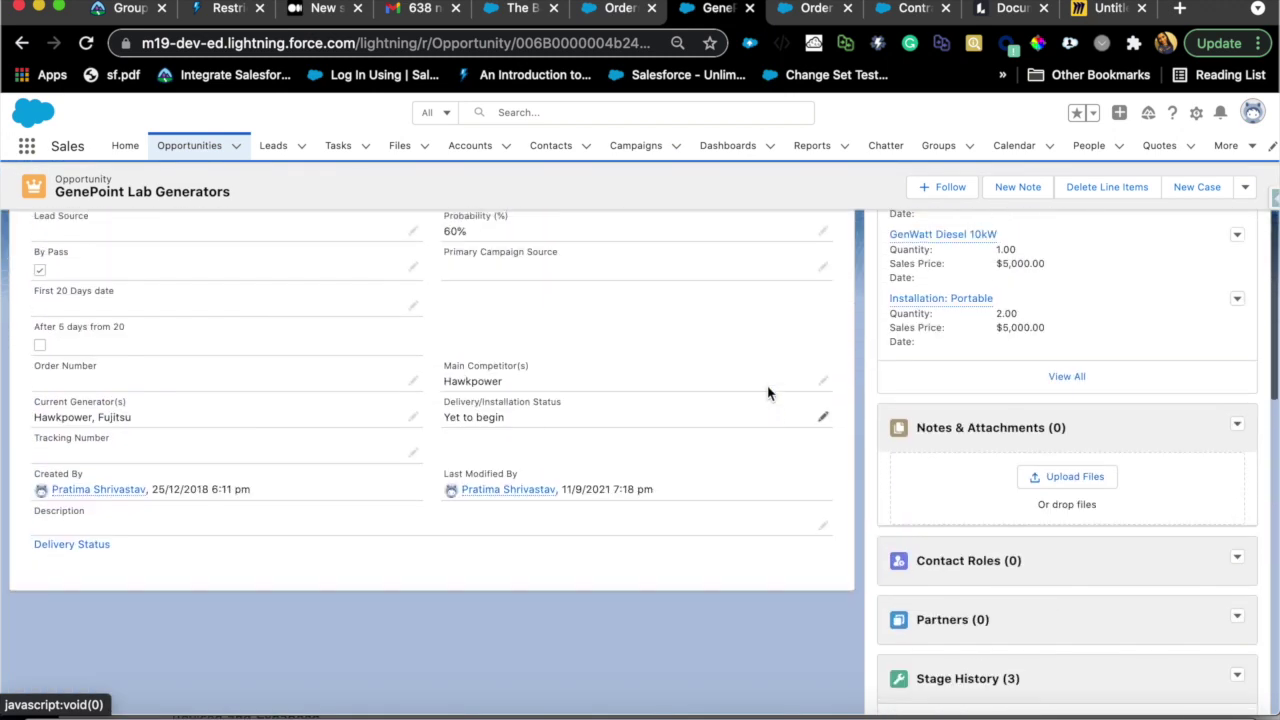
pyautogui.scroll(-10, 955, 437)
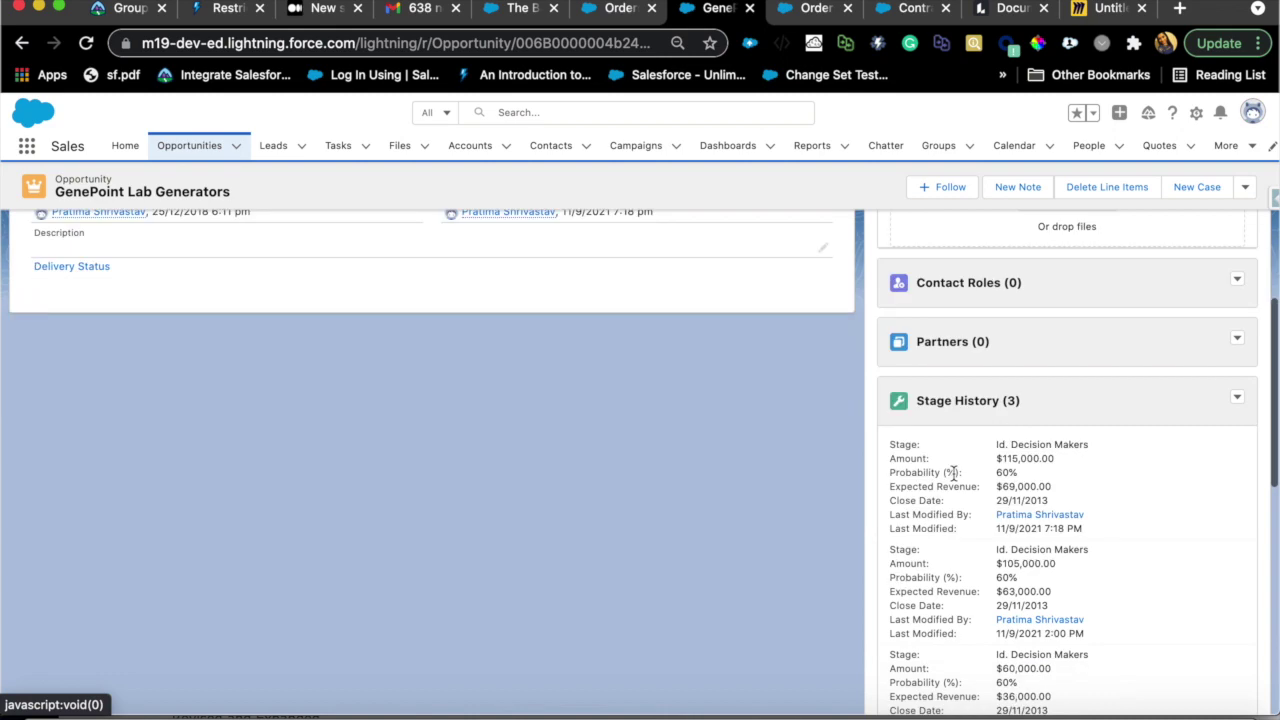
pyautogui.scroll(8, 955, 481)
pyautogui.scroll(6, 955, 481)
pyautogui.scroll(-12, 955, 481)
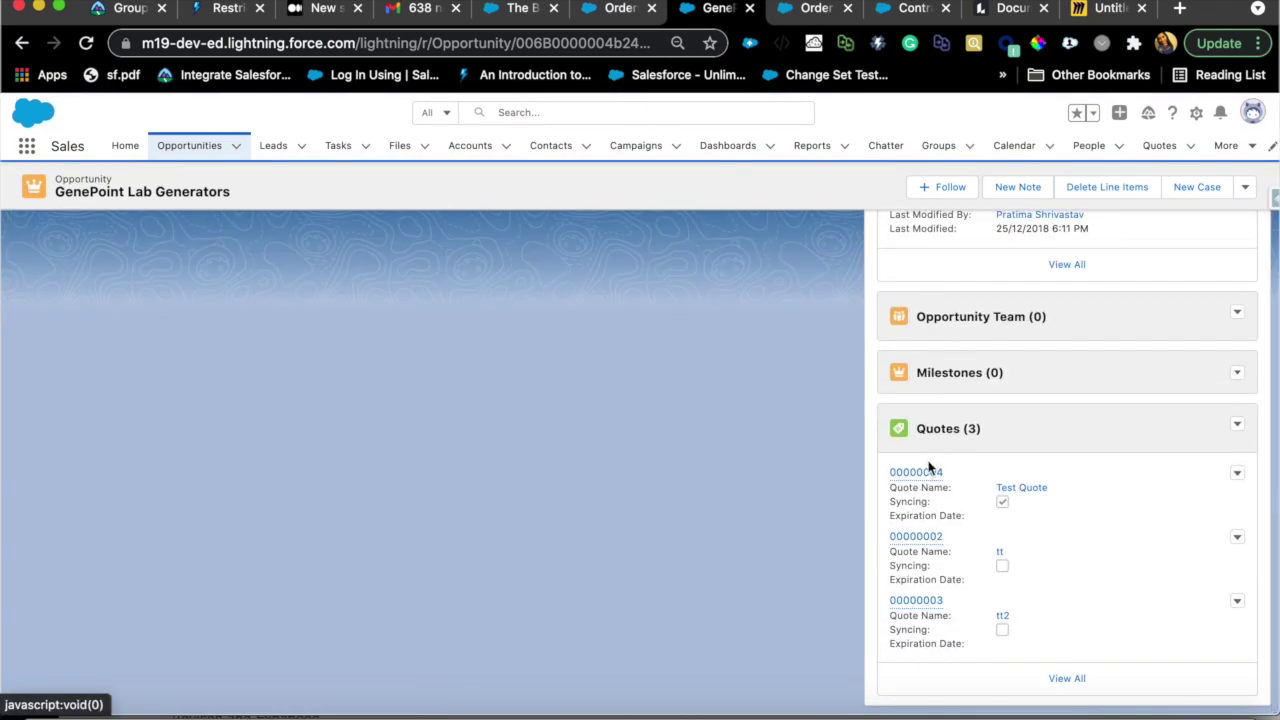
pyautogui.click(925, 471)
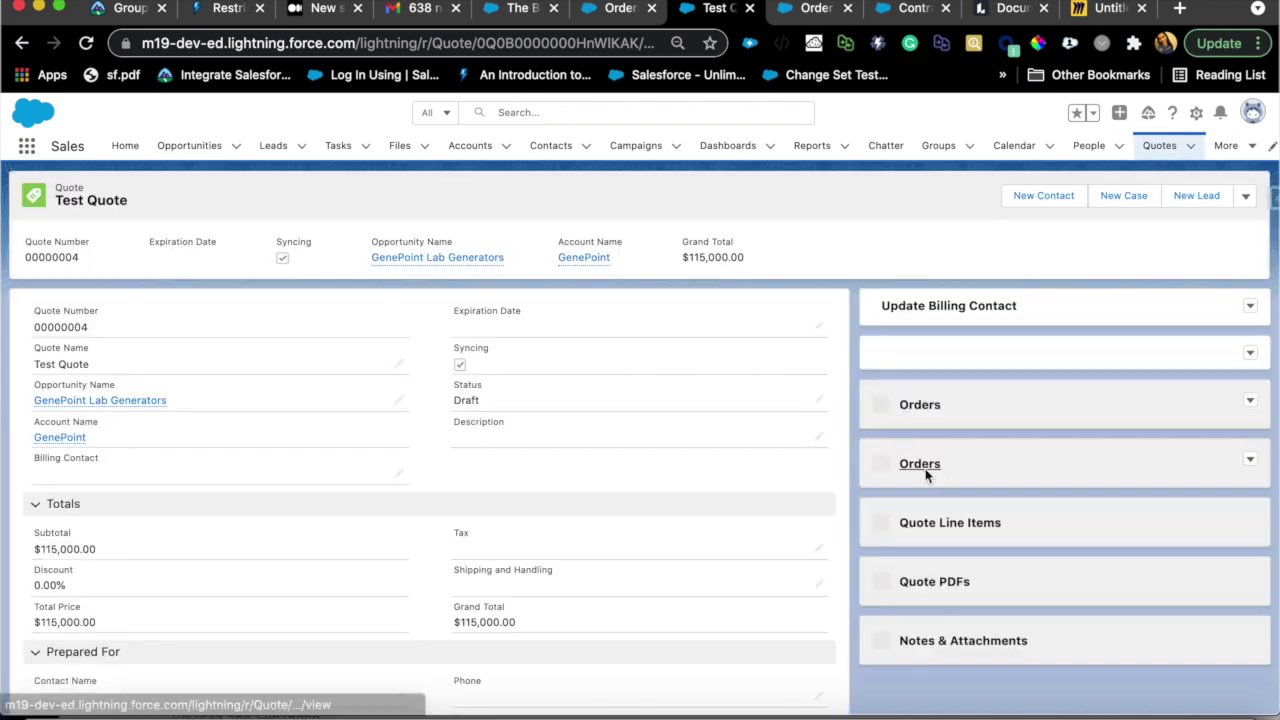
pyautogui.scroll(-5, 927, 476)
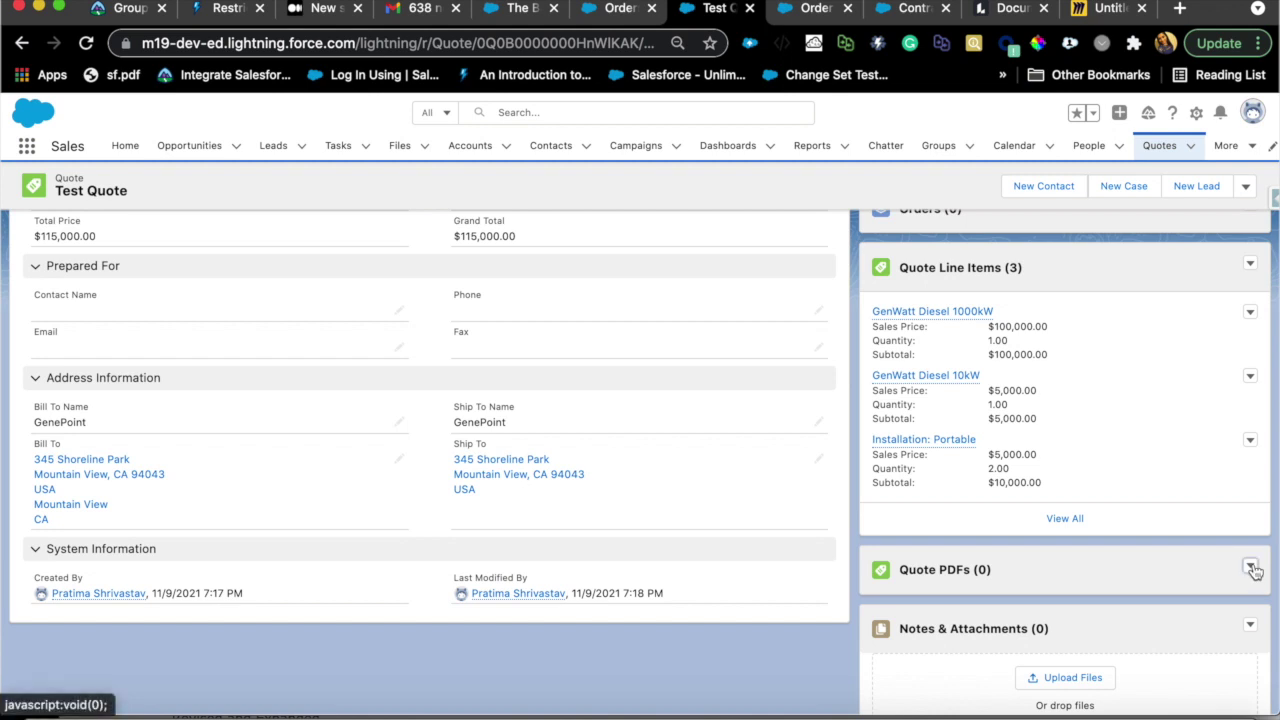
pyautogui.click(1250, 567)
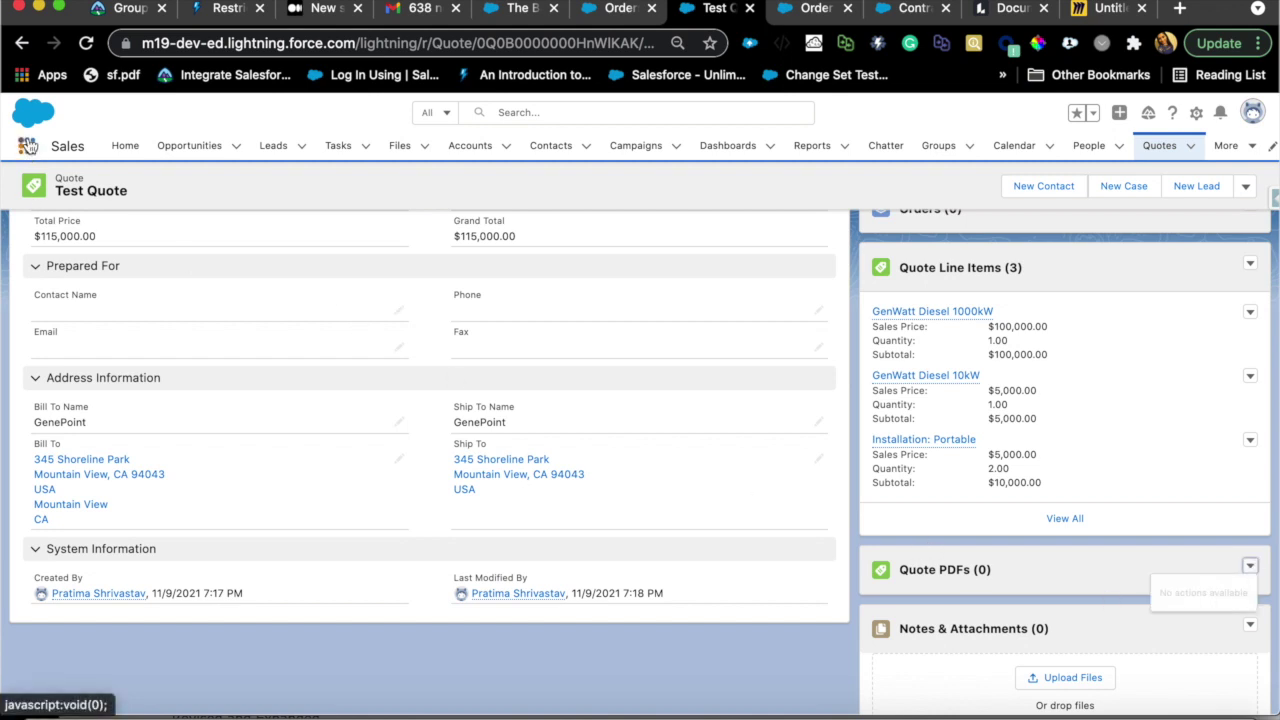
pyautogui.click(27, 146)
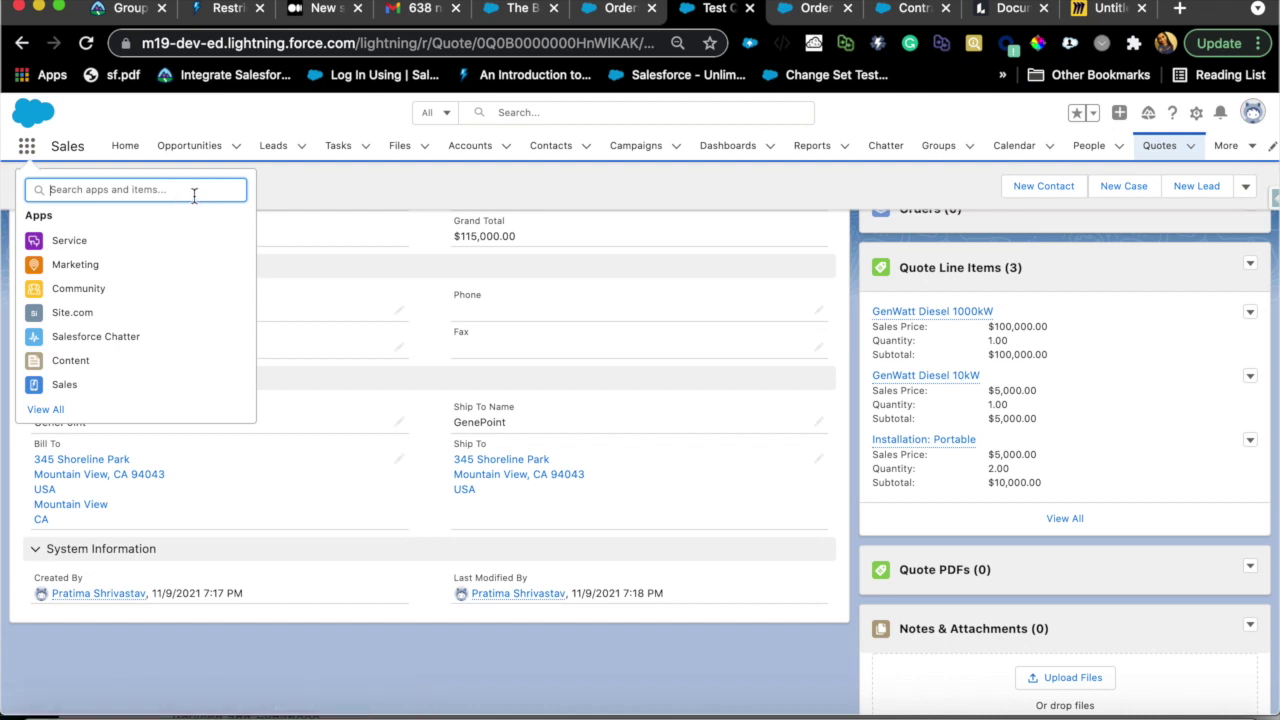
pyautogui.click(284, 218)
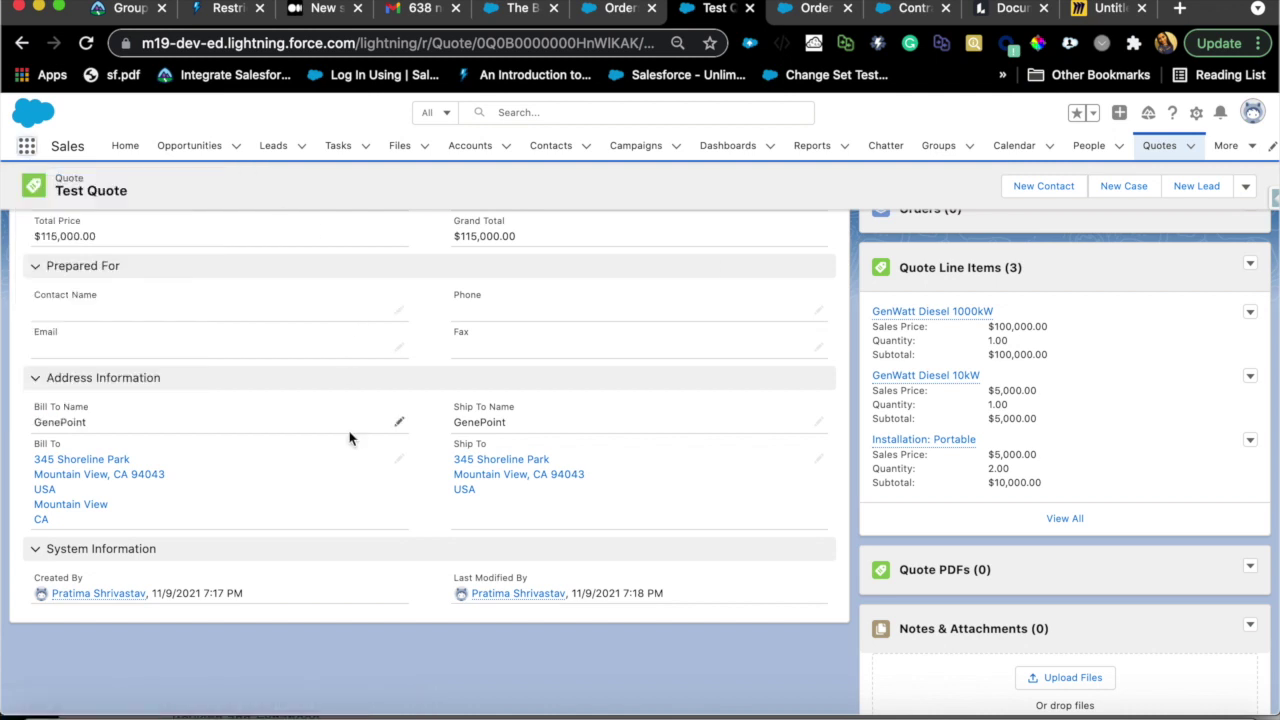
pyautogui.scroll(5, 349, 437)
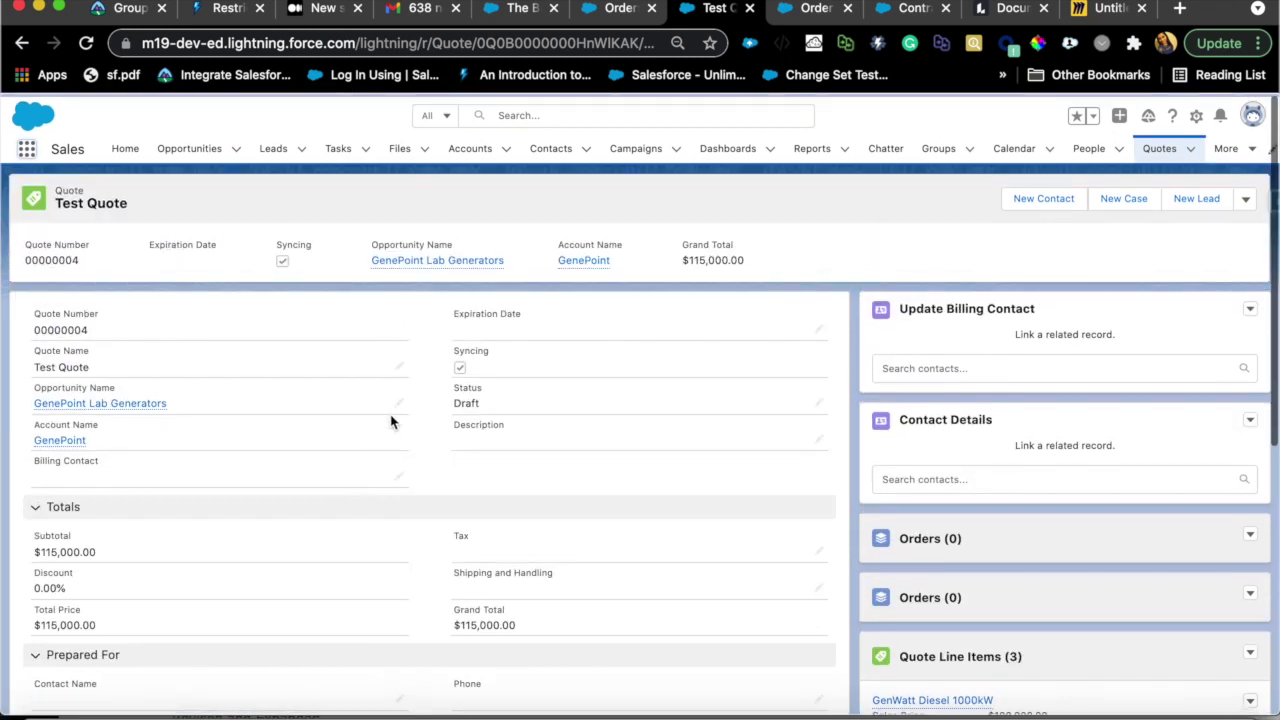
pyautogui.click(817, 407)
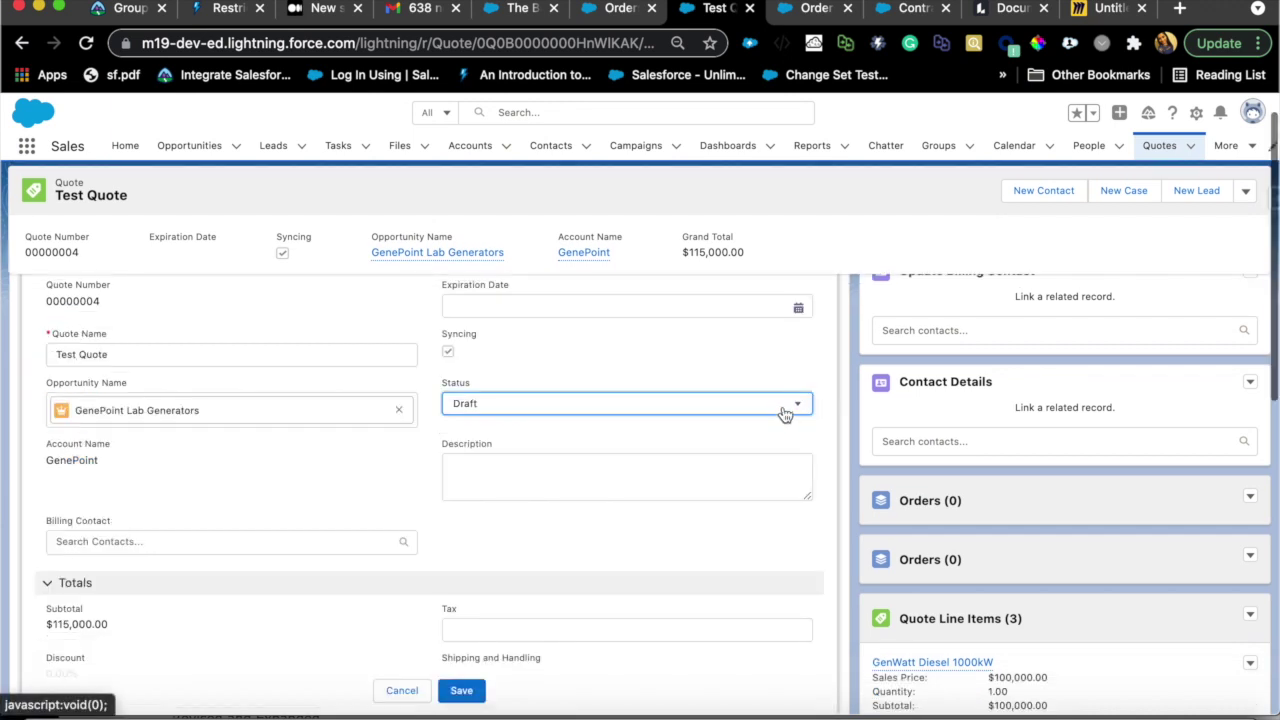
# Change Test Quote's Status from Draft to Accepted and save
pyautogui.click(782, 408)
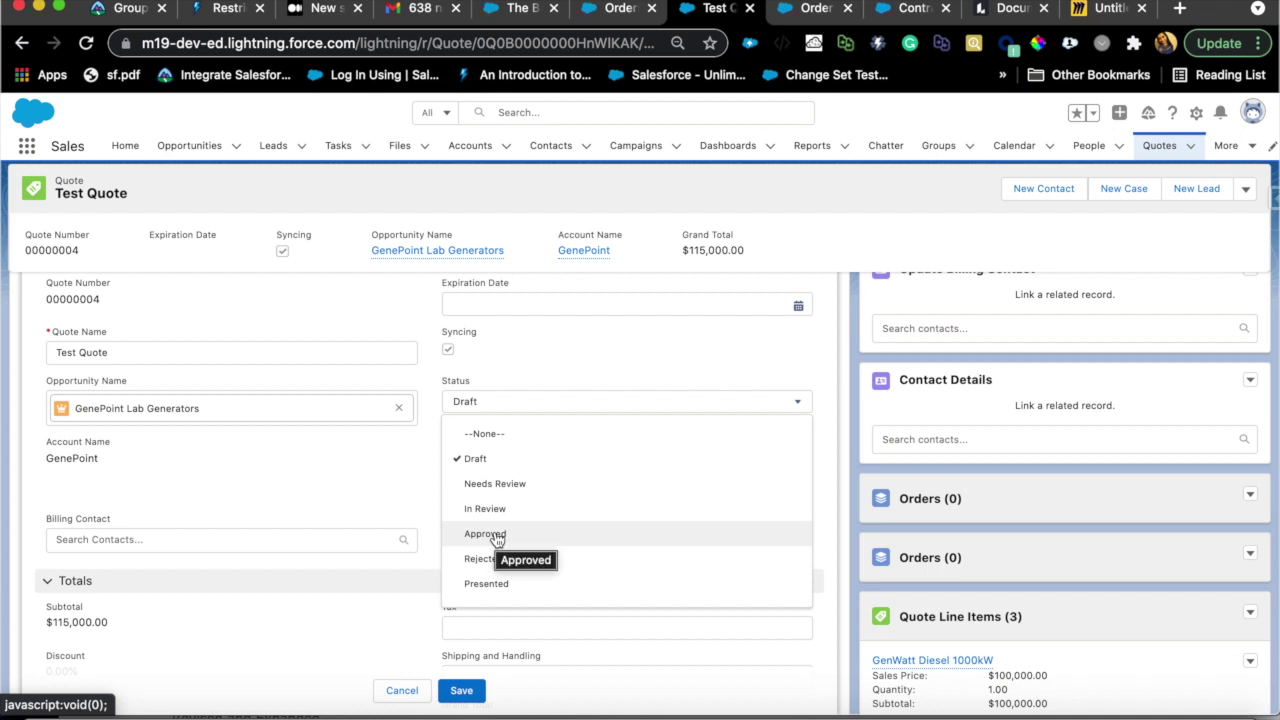
pyautogui.scroll(-2, 500, 565)
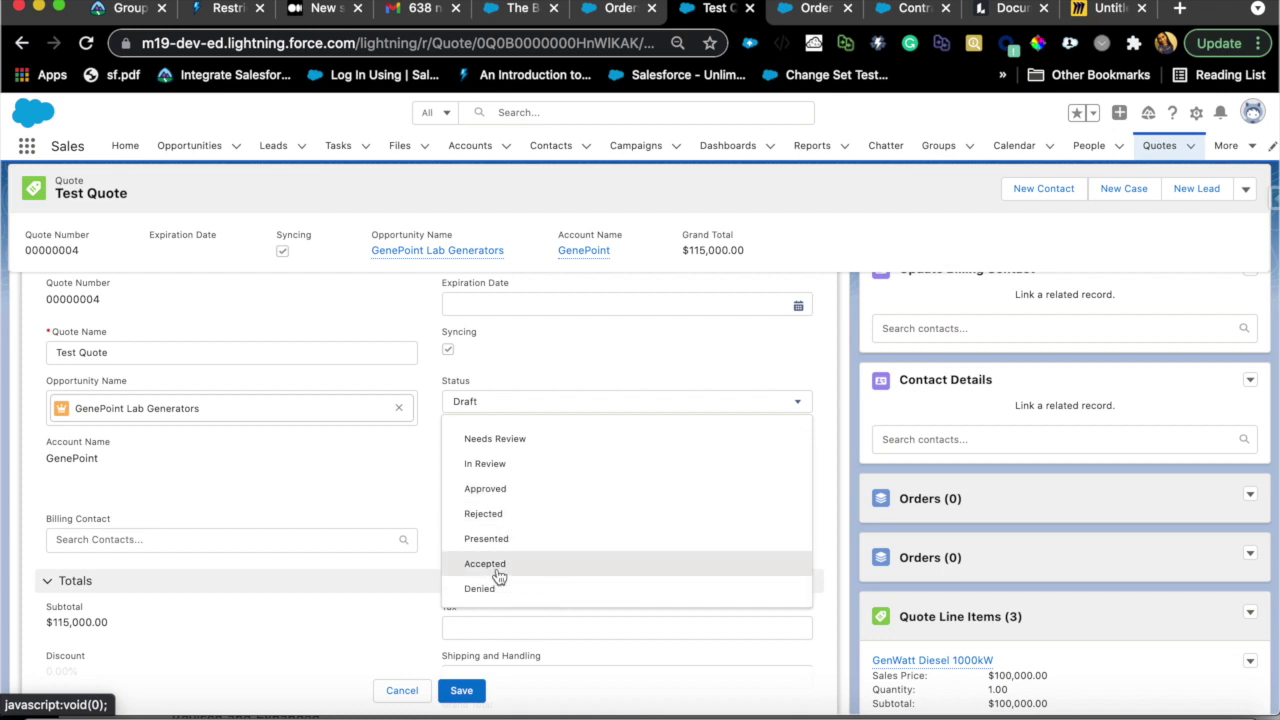
pyautogui.click(497, 568)
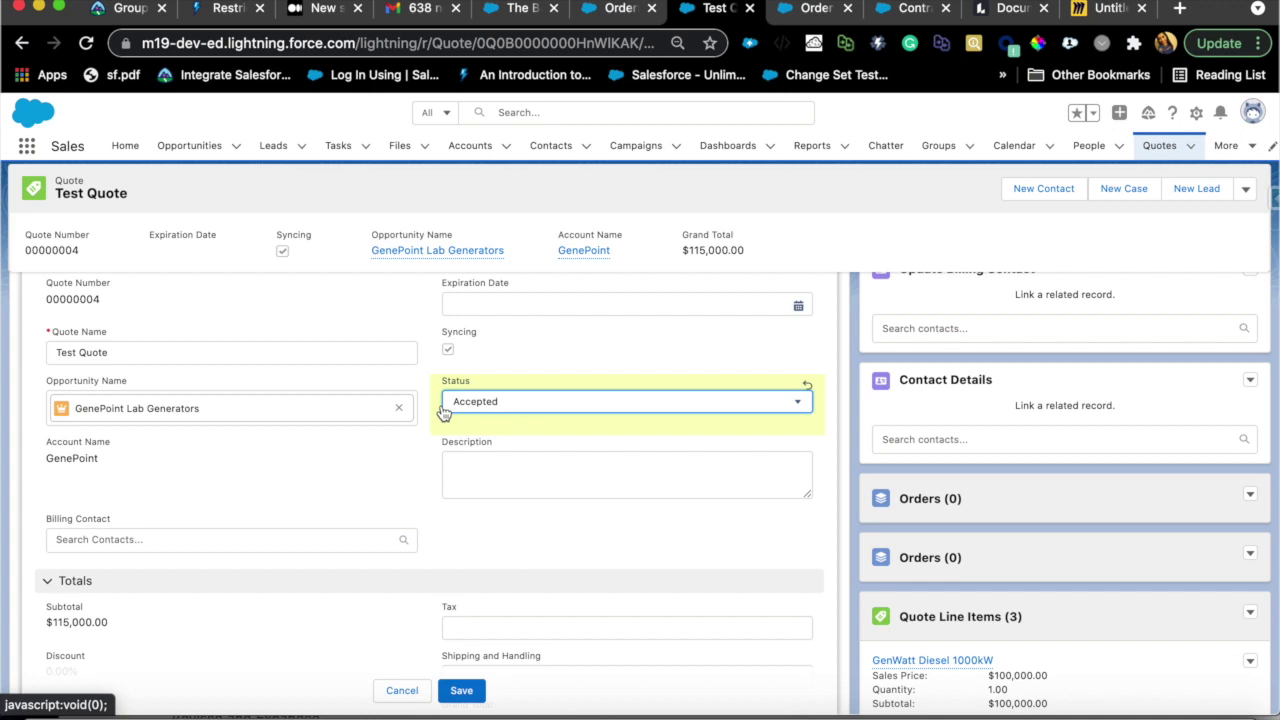
pyautogui.click(449, 697)
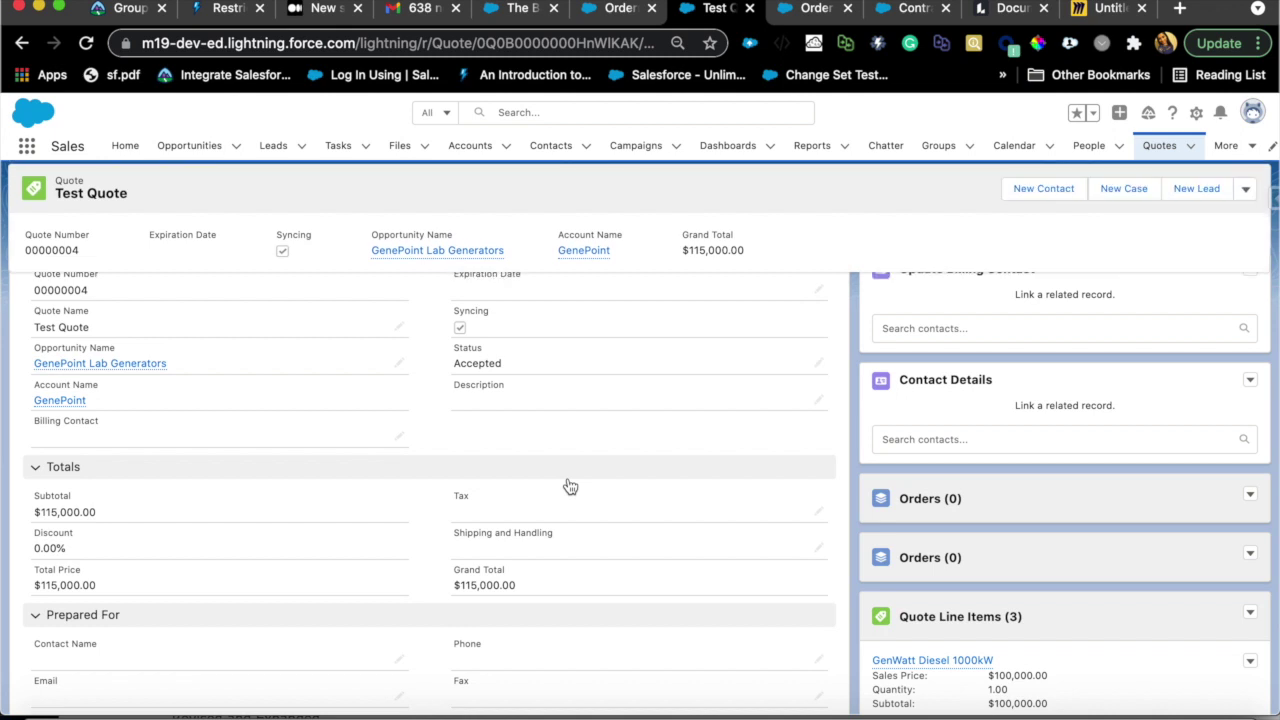
# Create a new order under contract 00000100 with today's start date, 11/9/2021
pyautogui.click(1250, 555)
pyautogui.click(1225, 582)
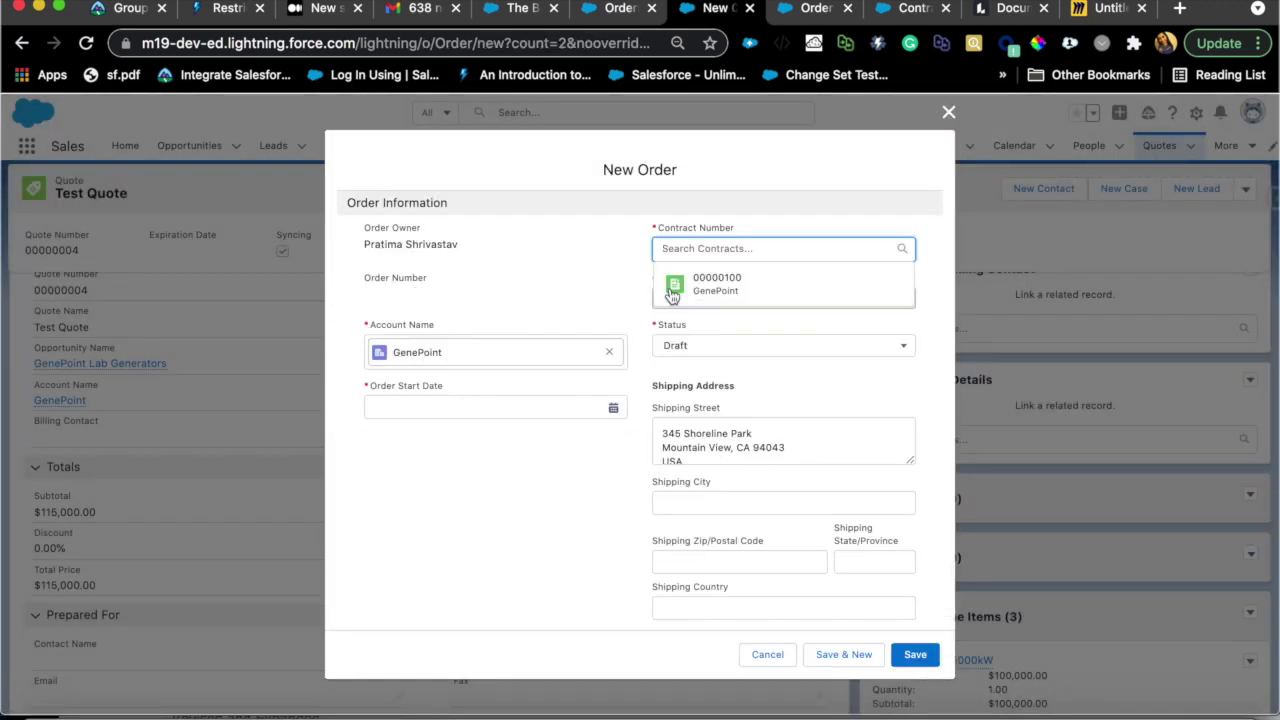
pyautogui.click(715, 285)
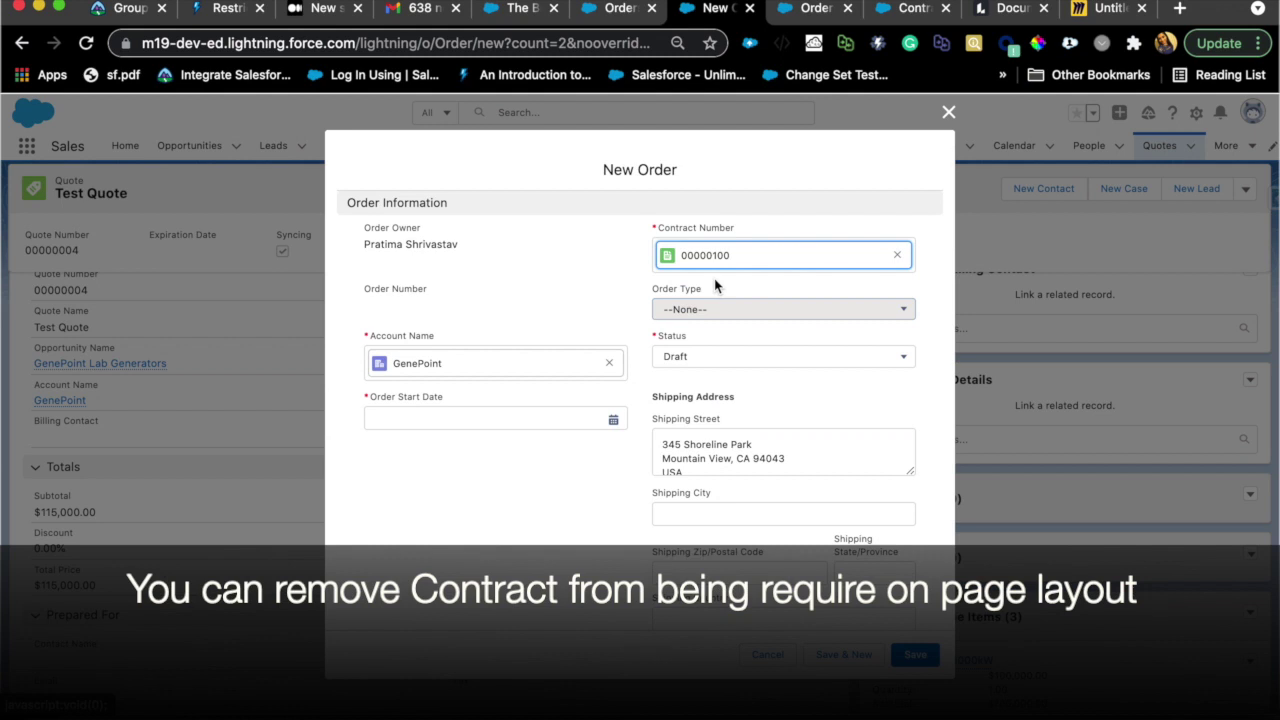
pyautogui.click(510, 420)
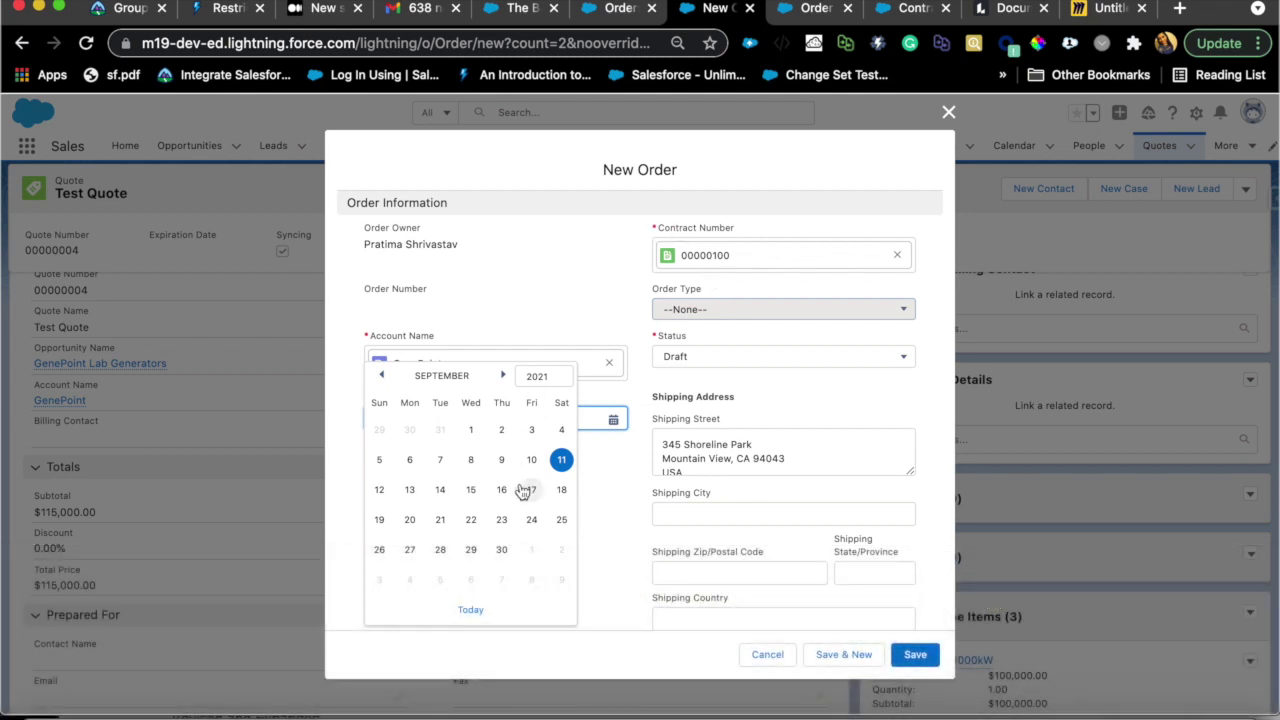
pyautogui.click(562, 462)
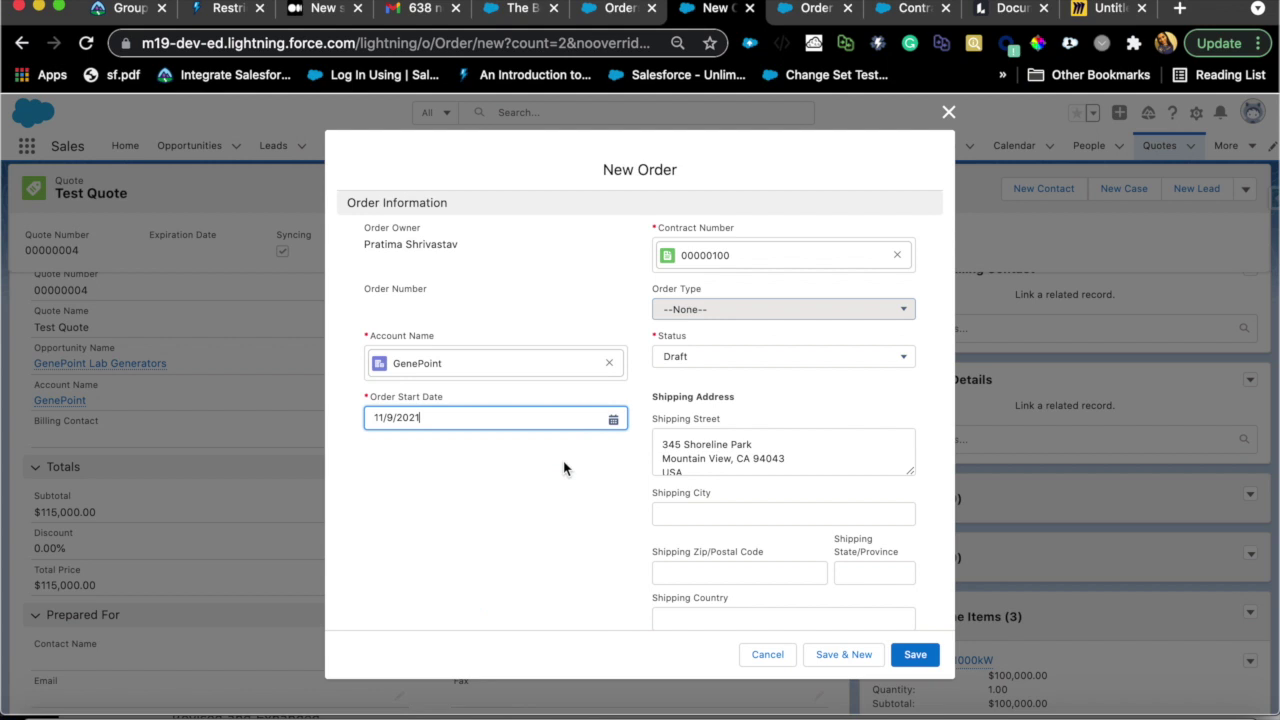
pyautogui.click(558, 510)
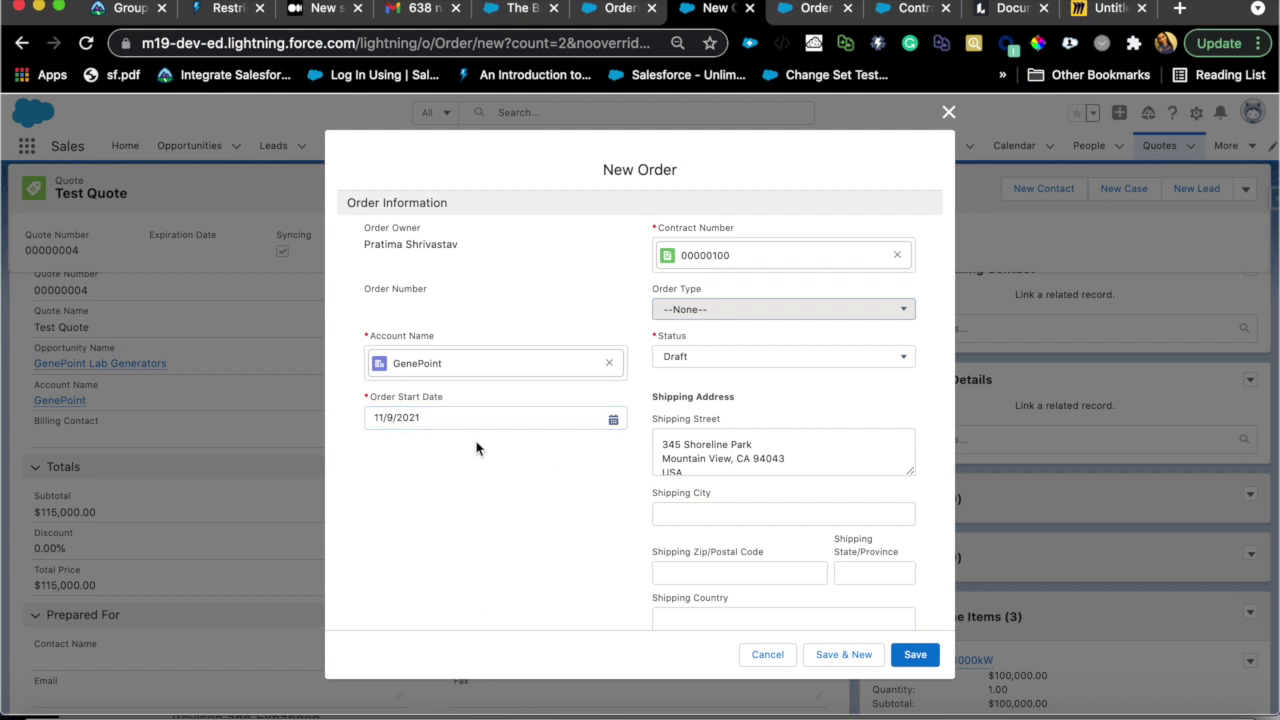
pyautogui.scroll(-1, 466, 509)
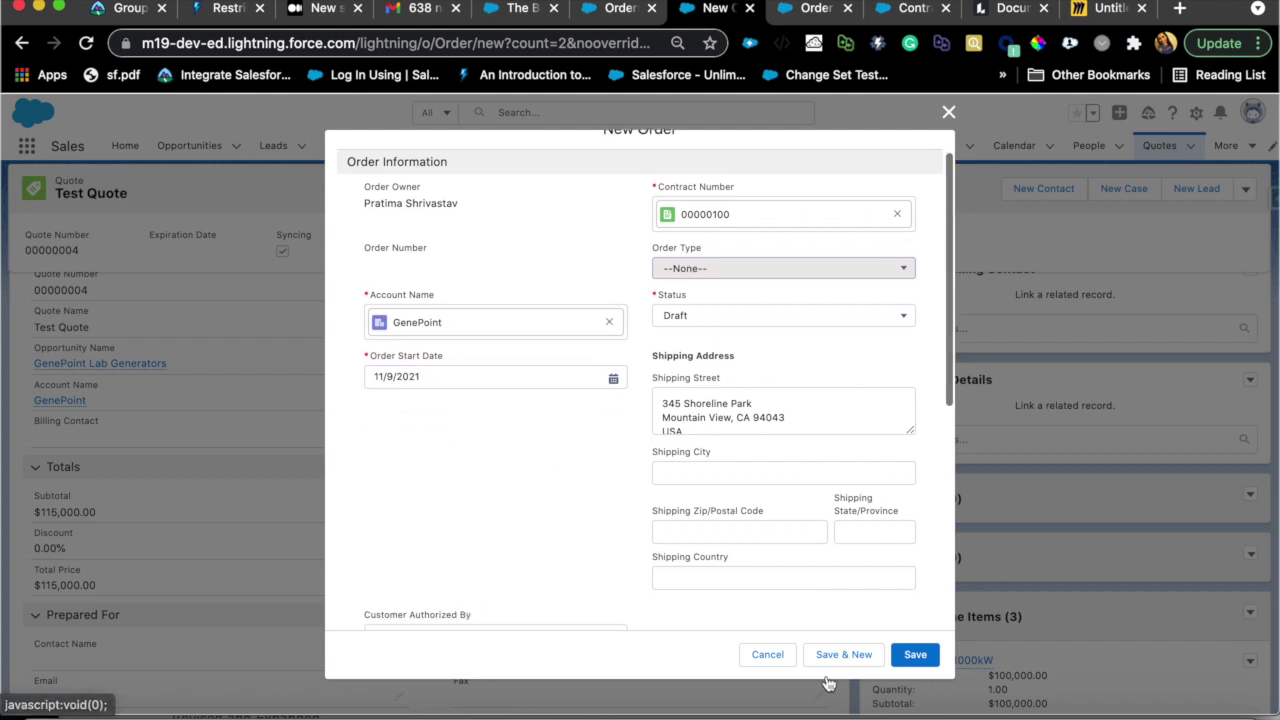
pyautogui.click(915, 656)
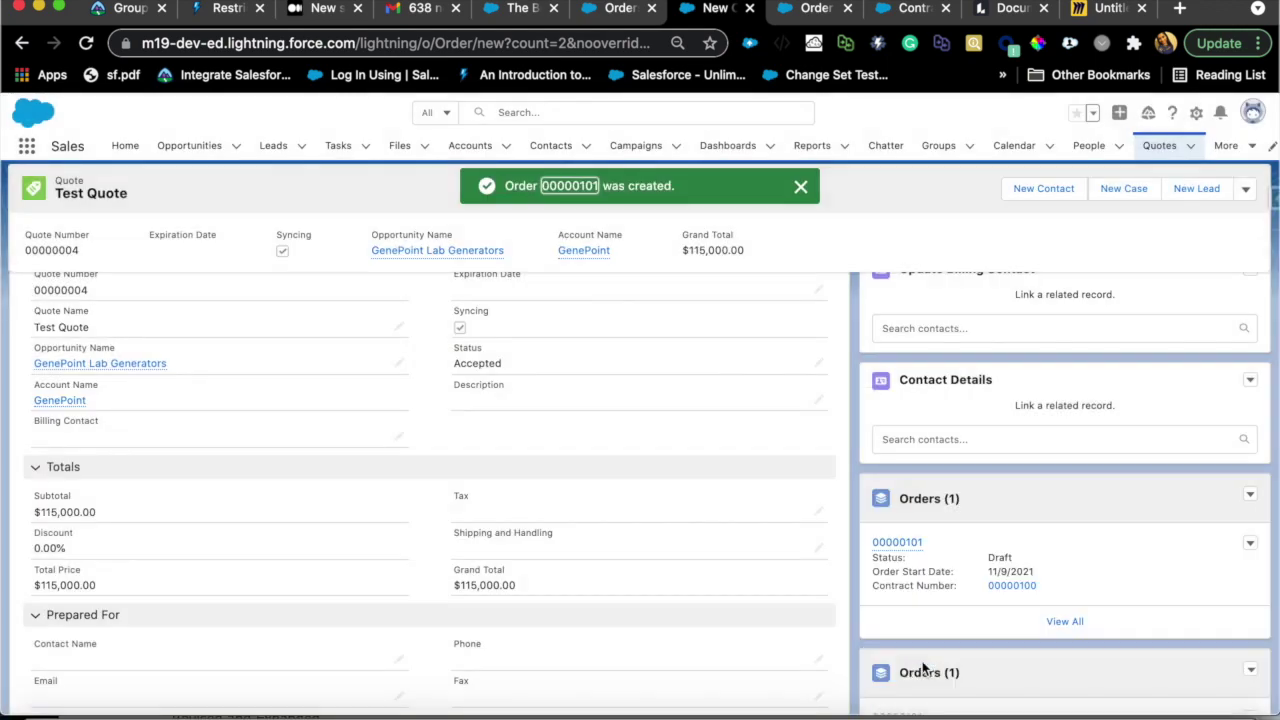
# Open order 00000101, bring up its Standard price book products, and select GenWatt Diesel 1000kW
pyautogui.moveTo(903, 548)
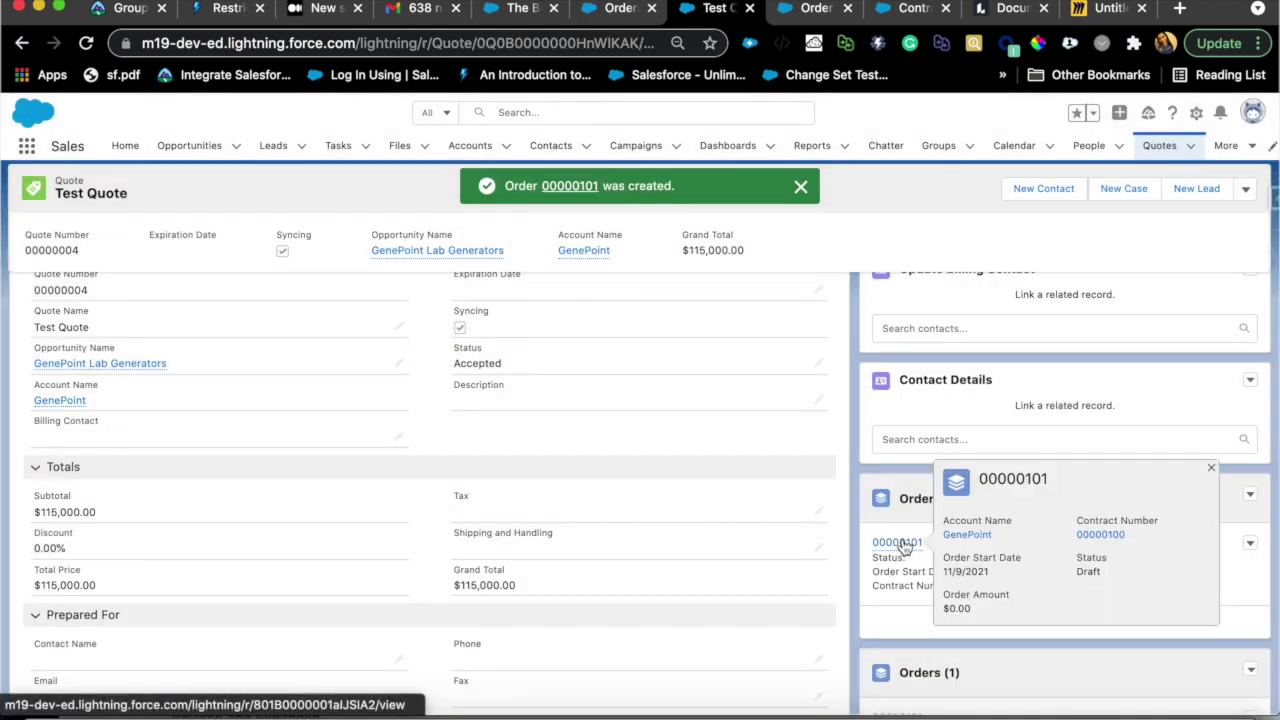
pyautogui.click(903, 546)
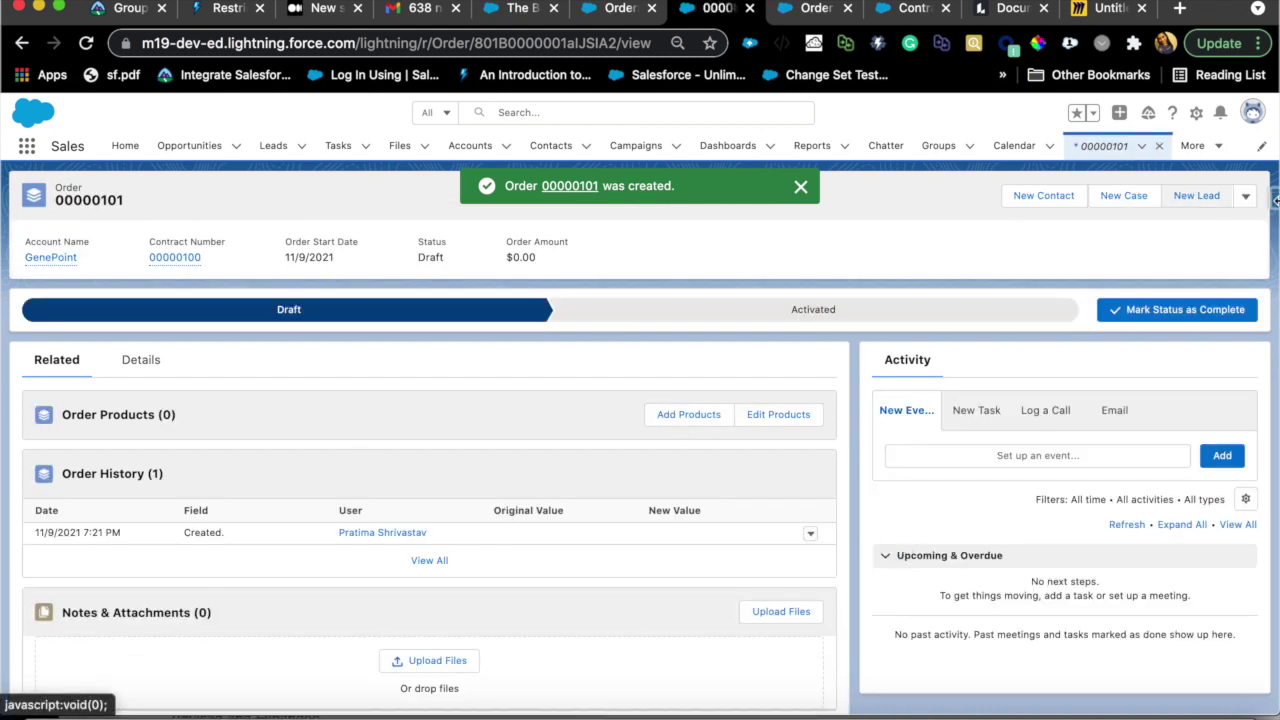
pyautogui.click(1246, 197)
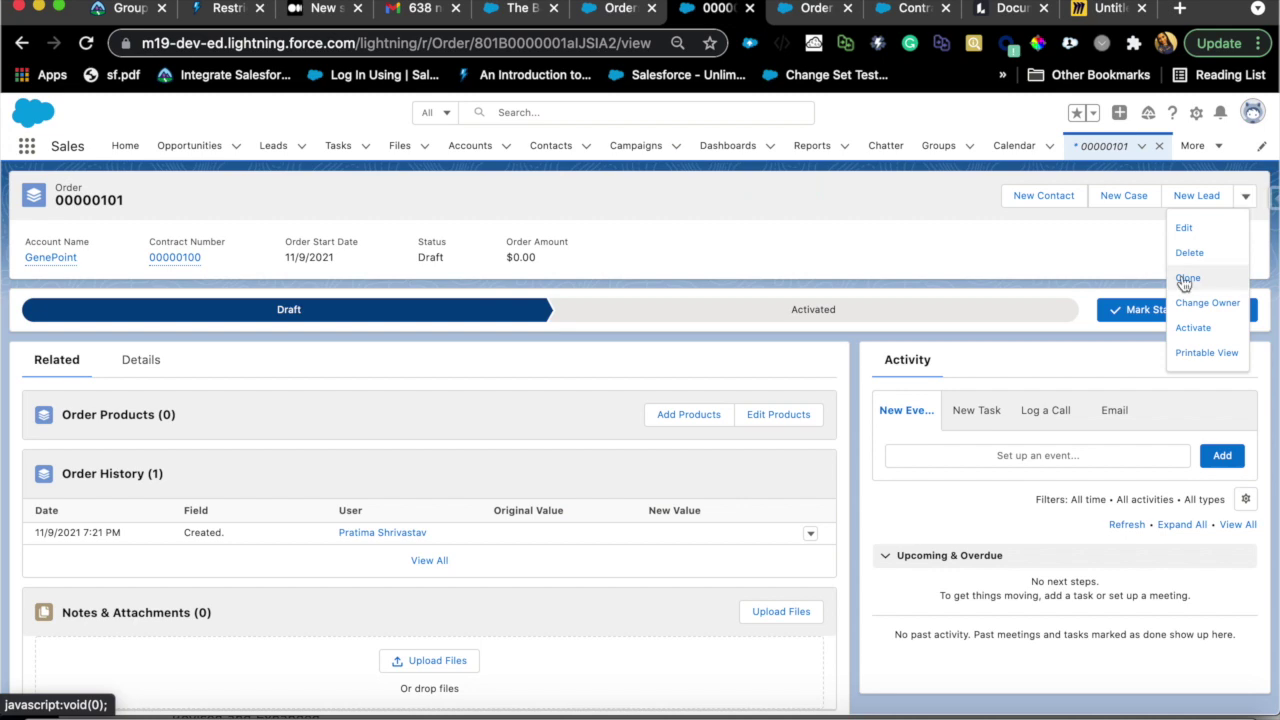
pyautogui.click(1040, 266)
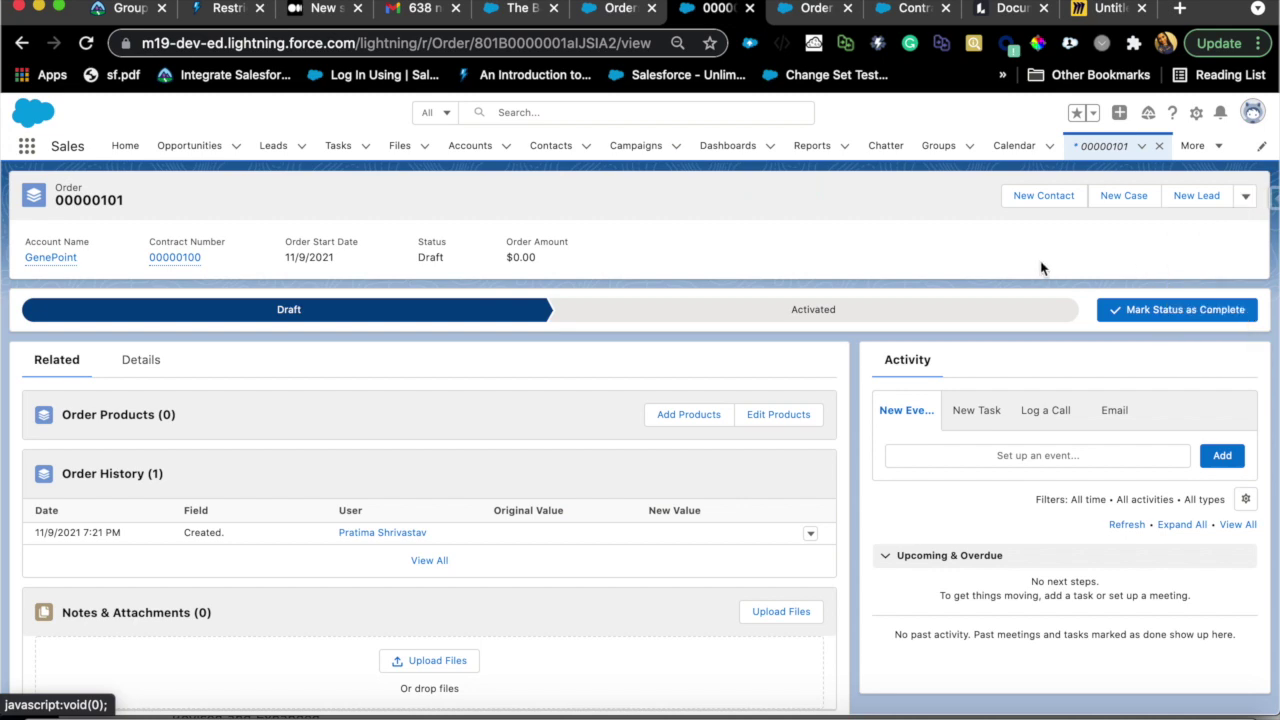
pyautogui.click(690, 410)
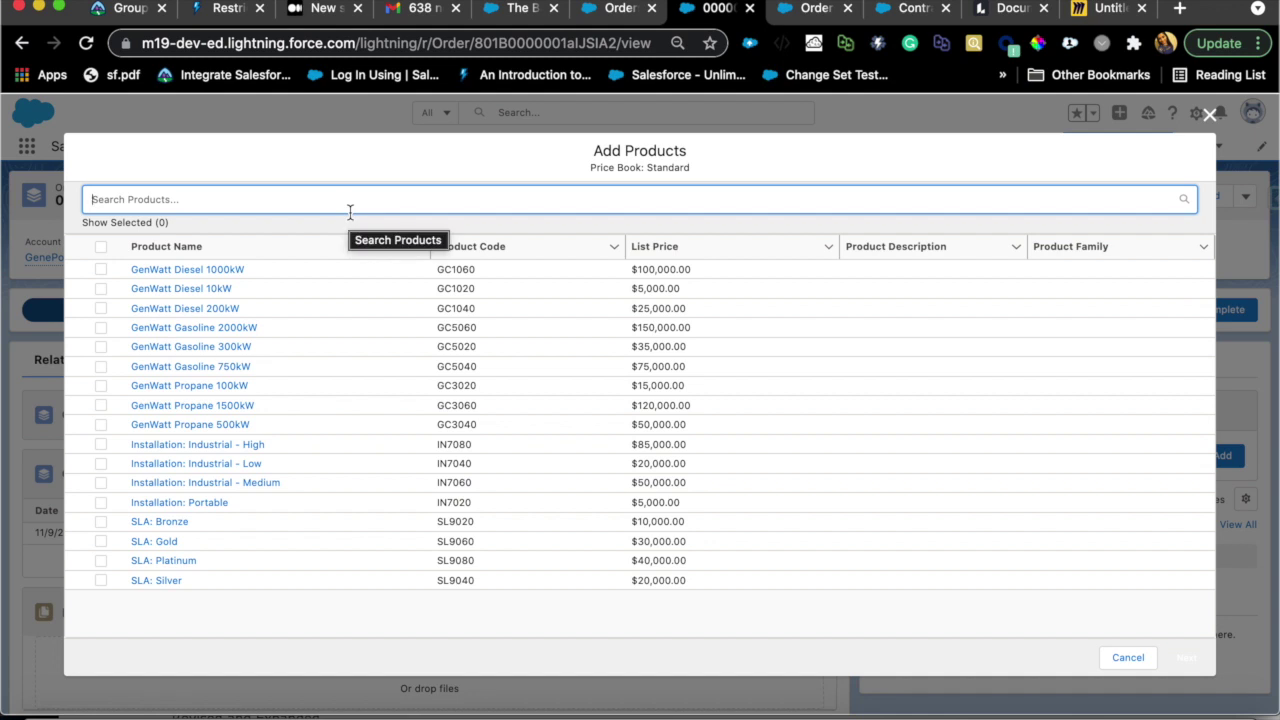
pyautogui.click(100, 269)
# Also select GenWatt Diesel 10kW and Installation: Portable for the order
pyautogui.click(100, 289)
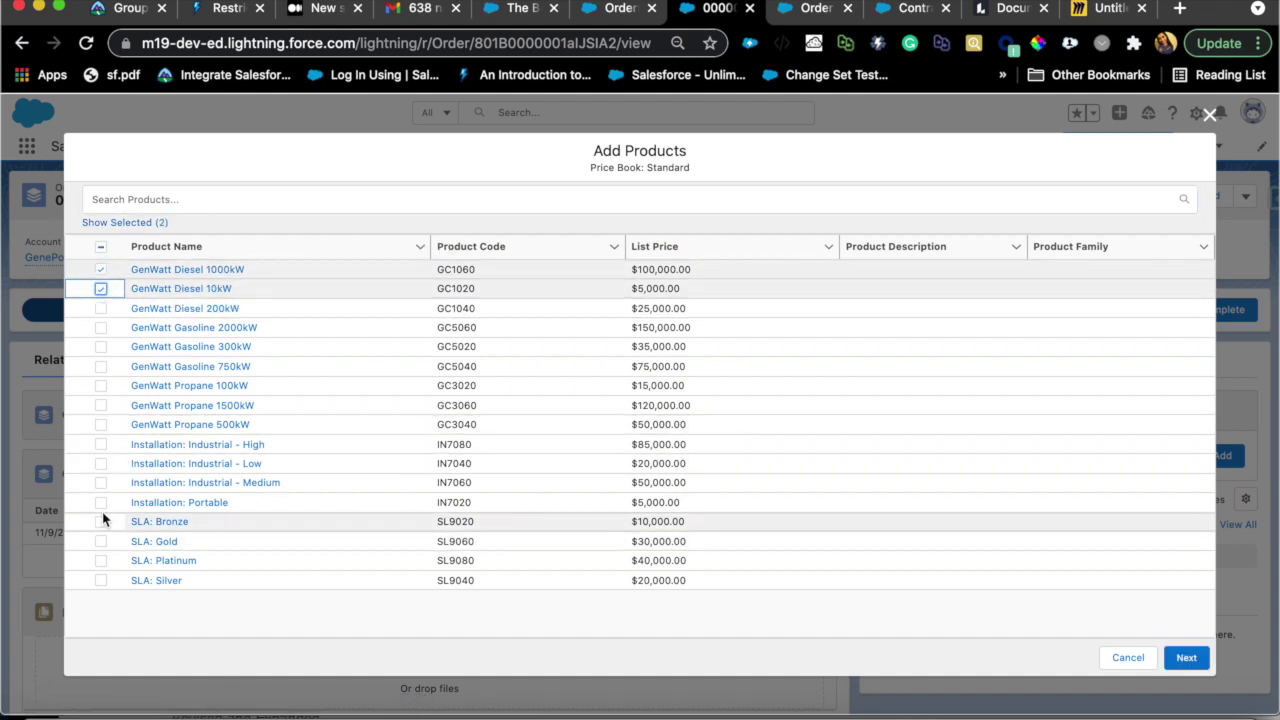
pyautogui.click(100, 503)
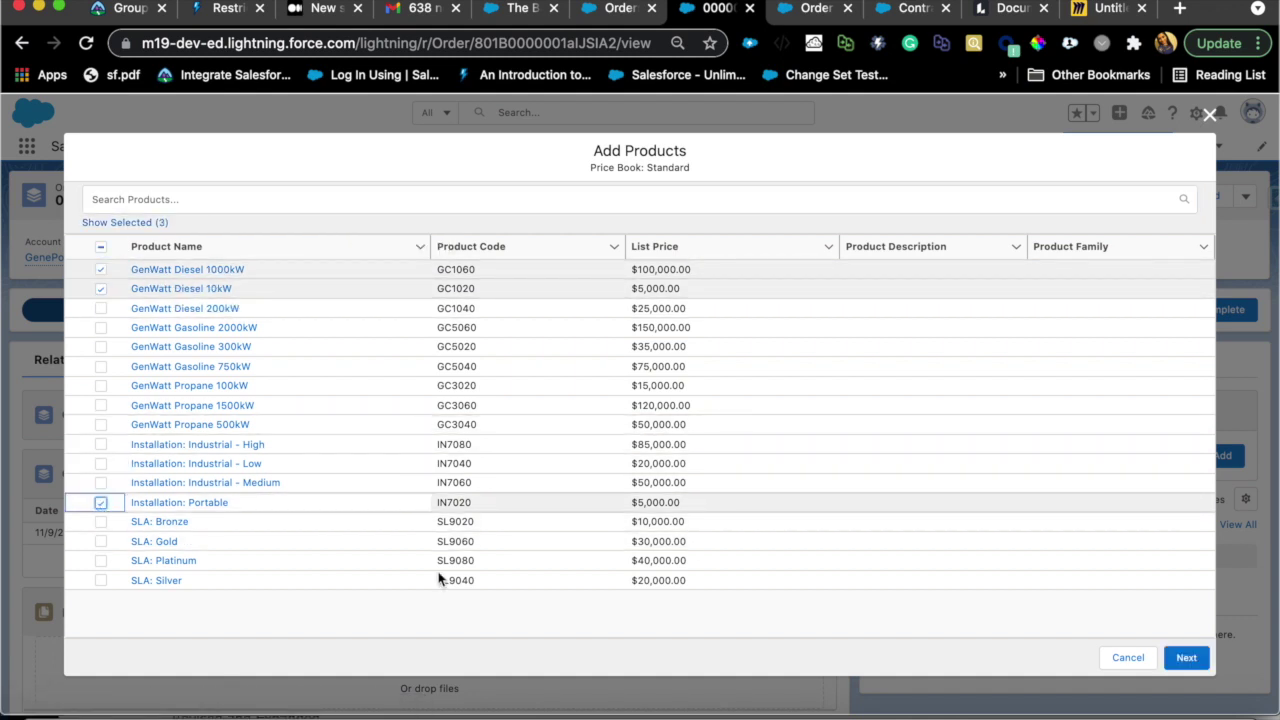
pyautogui.click(1185, 657)
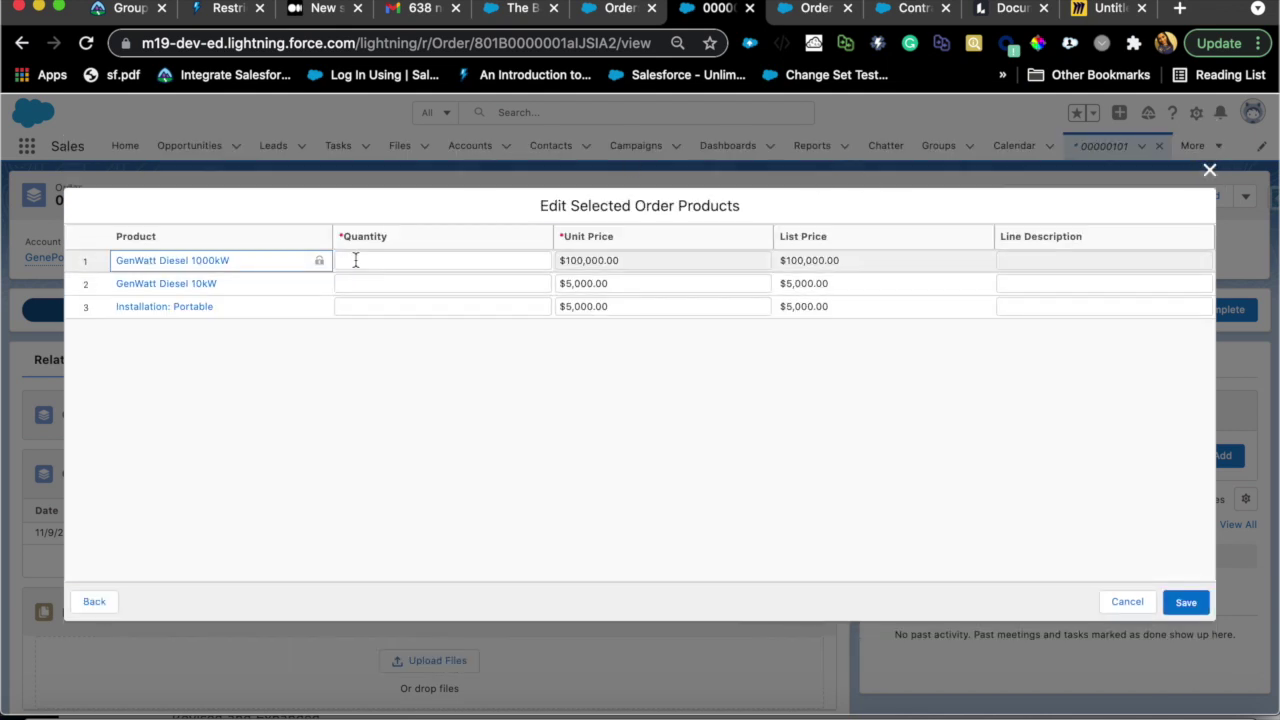
# Set quantities 1, 1 and 2 for the three order products and save them
pyautogui.click(357, 262)
pyautogui.write('1')
pyautogui.click(383, 284)
pyautogui.write('1')
pyautogui.click(380, 360)
pyautogui.click(391, 308)
pyautogui.write('2')
pyautogui.click(386, 380)
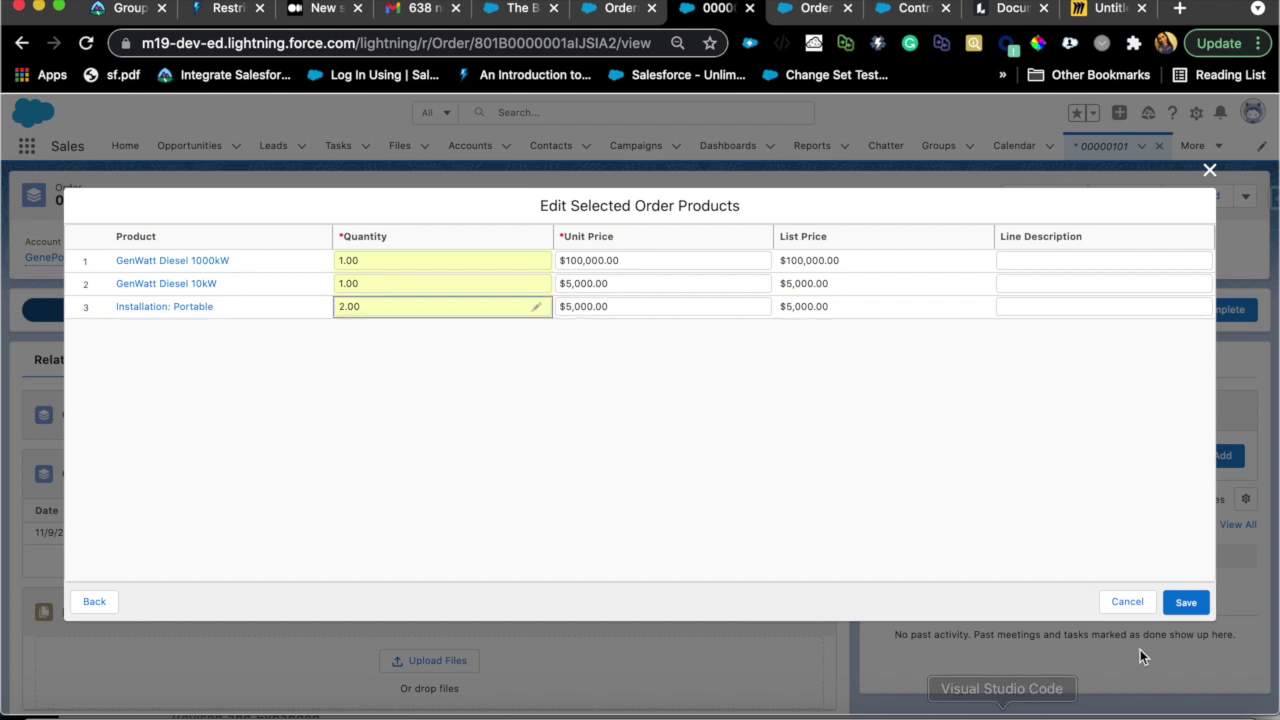
pyautogui.click(1186, 603)
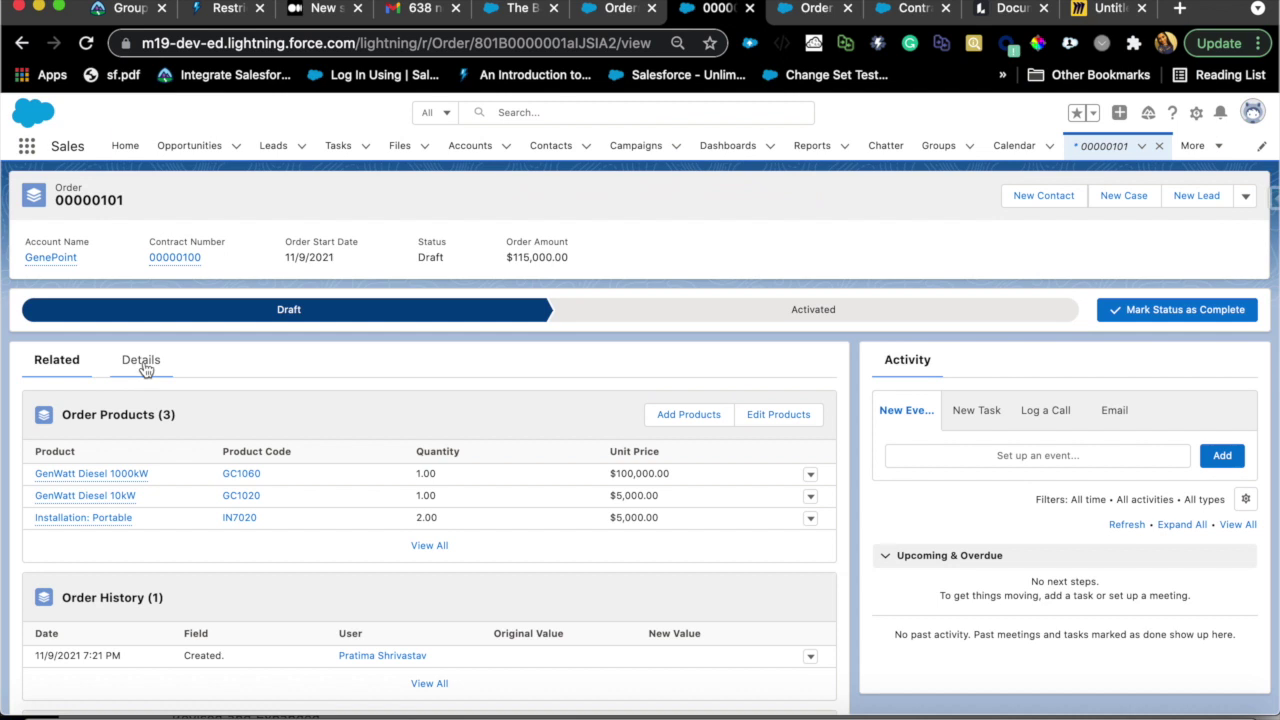
pyautogui.click(143, 368)
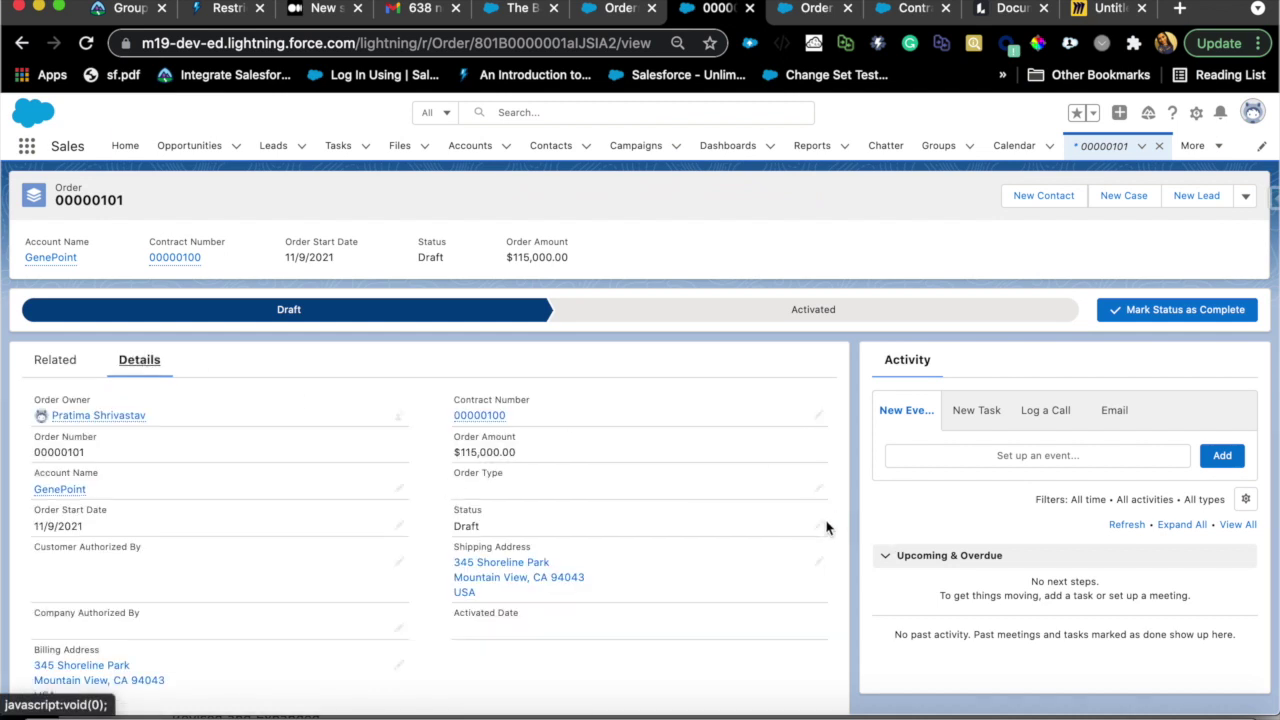
# Change order 00000101's Status from Draft to Activated and save
pyautogui.click(816, 530)
pyautogui.click(796, 529)
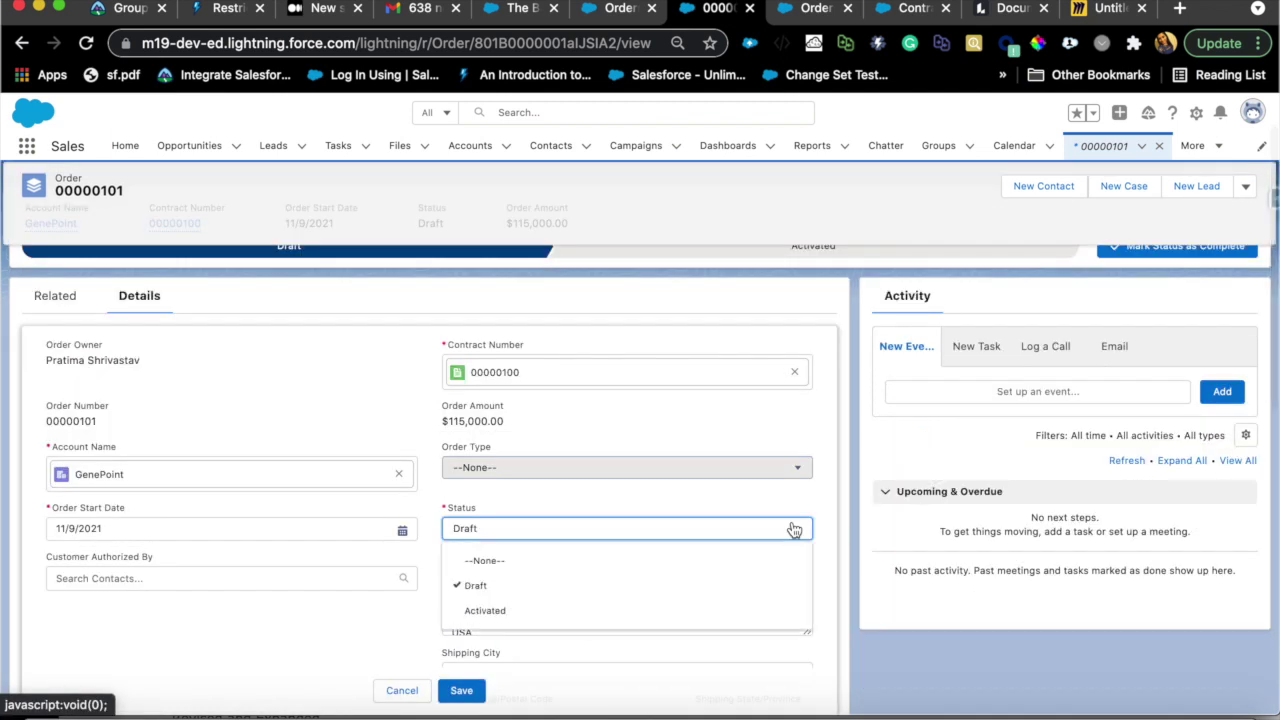
pyautogui.click(660, 609)
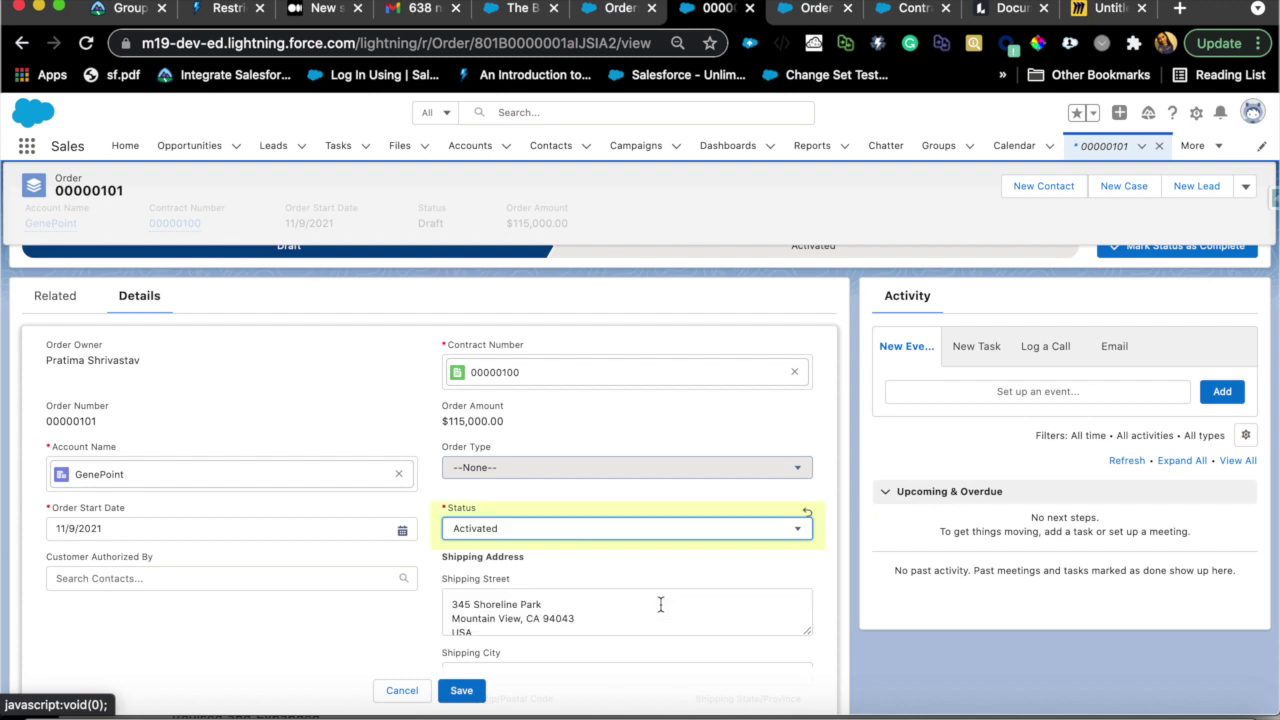
pyautogui.click(461, 697)
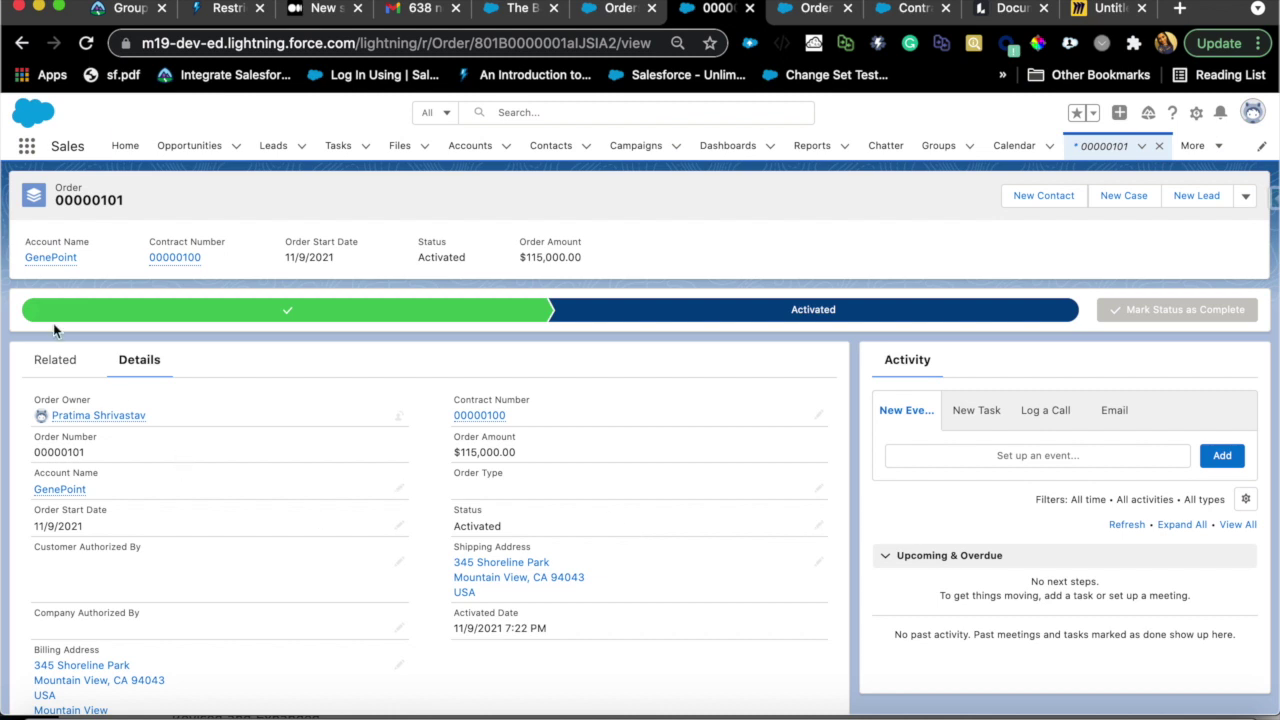
pyautogui.click(52, 370)
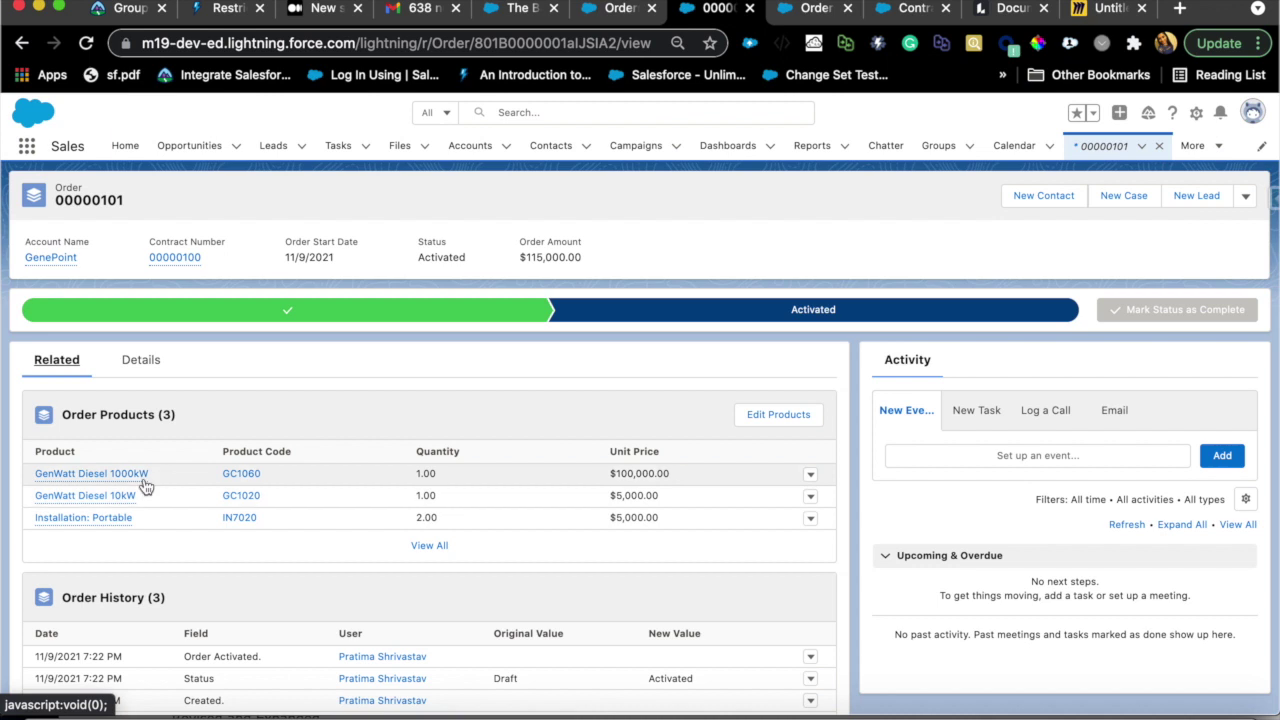
# Open contract 00000100 from the order's details to confirm its Activated status
pyautogui.click(143, 362)
pyautogui.scroll(-3, 201, 571)
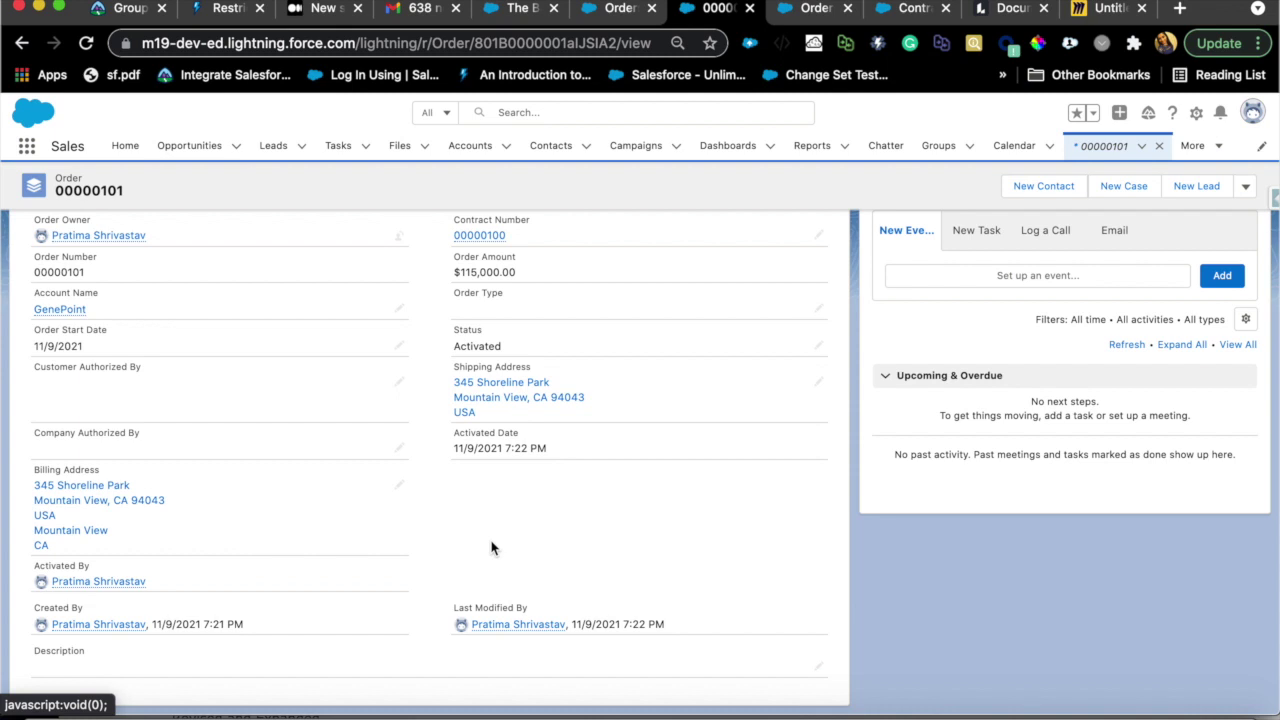
pyautogui.scroll(3, 491, 547)
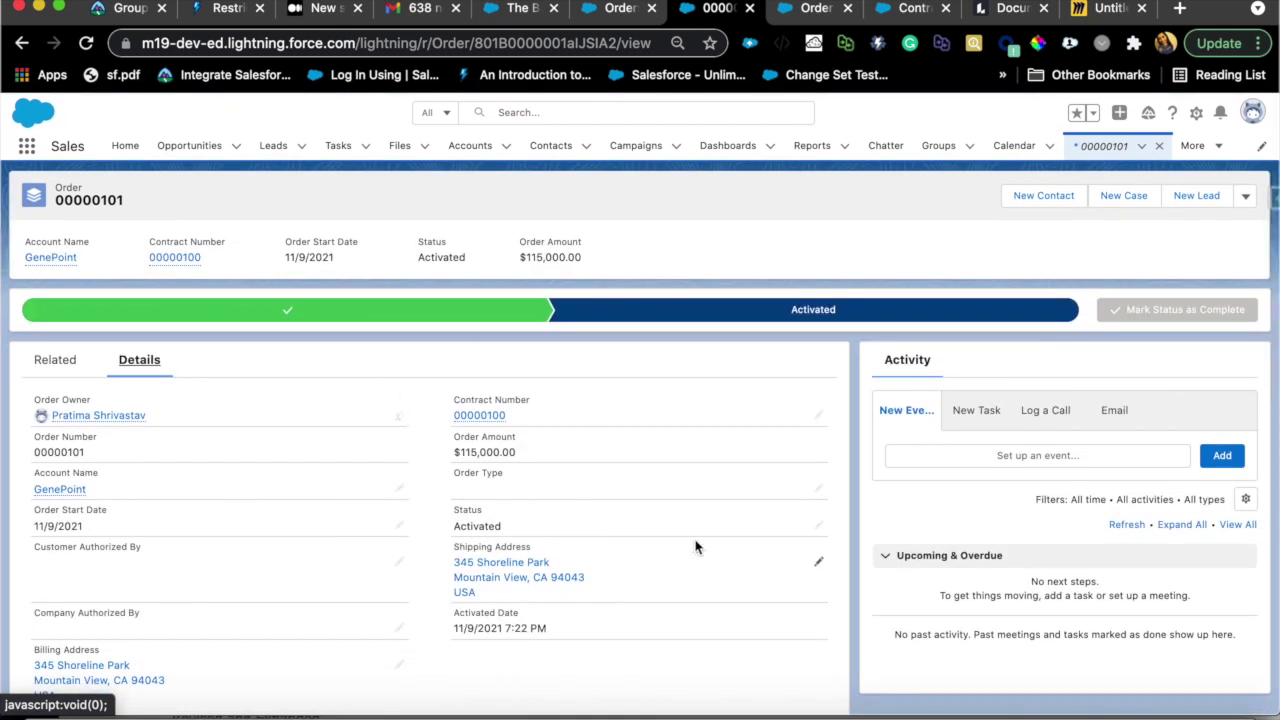
pyautogui.click(494, 415)
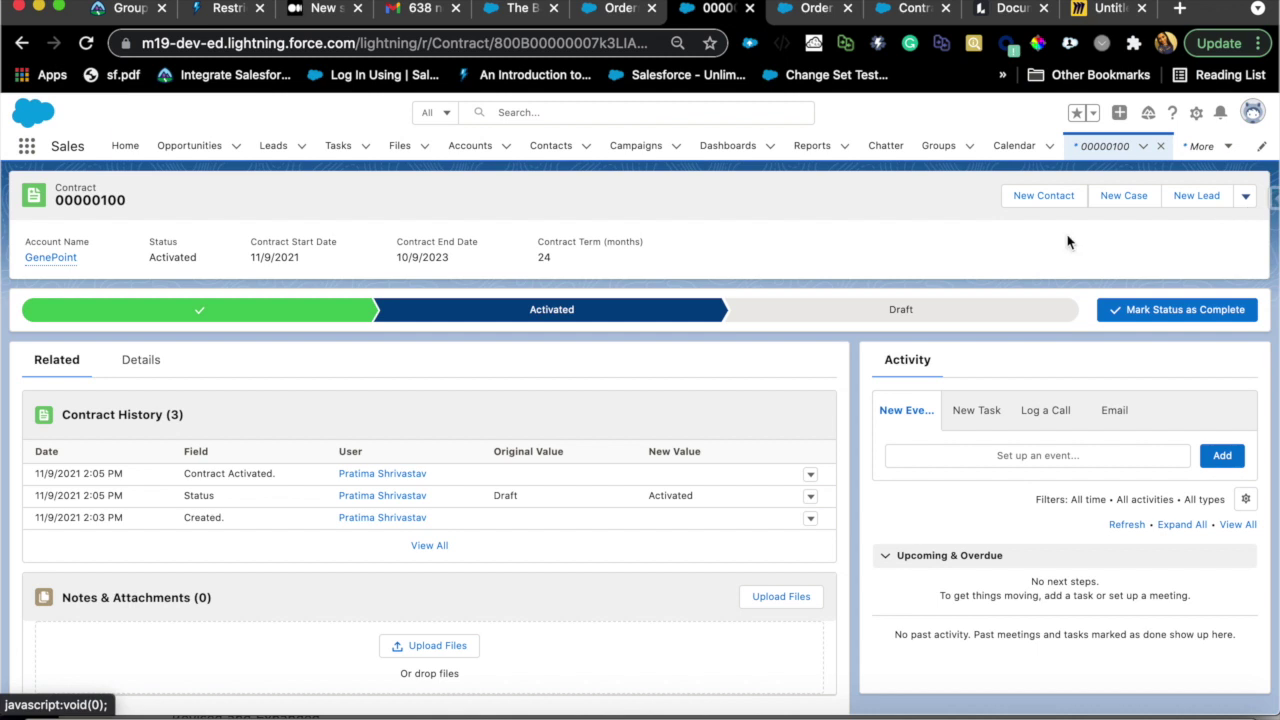
# Review activated order 00000101's details from GenePoint, then return to the Order Settings page
pyautogui.click(55, 258)
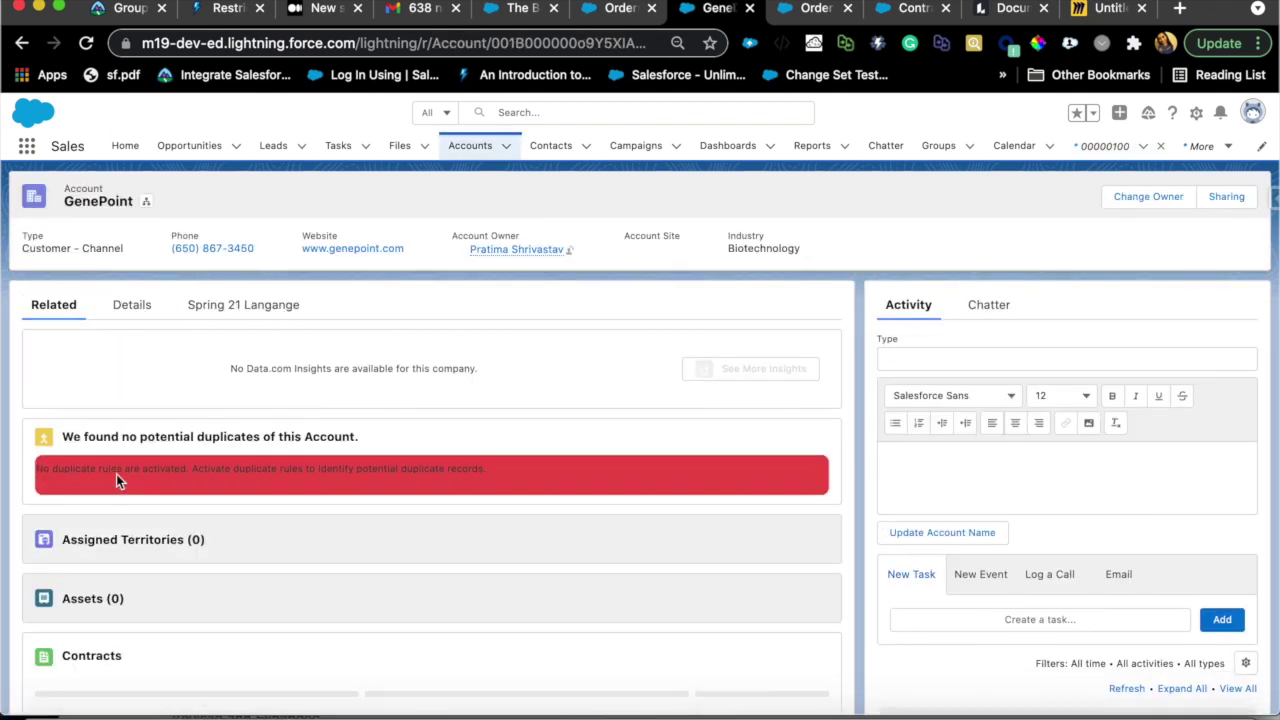
pyautogui.scroll(-5, 88, 540)
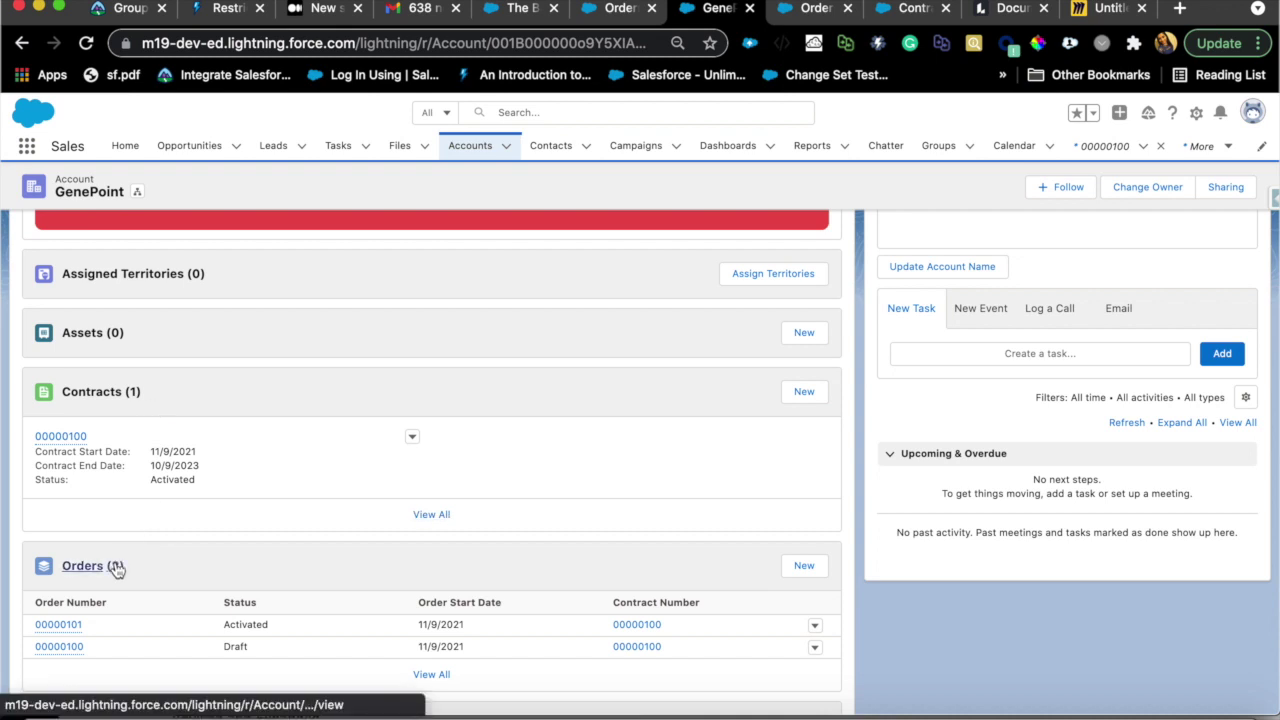
pyautogui.click(61, 627)
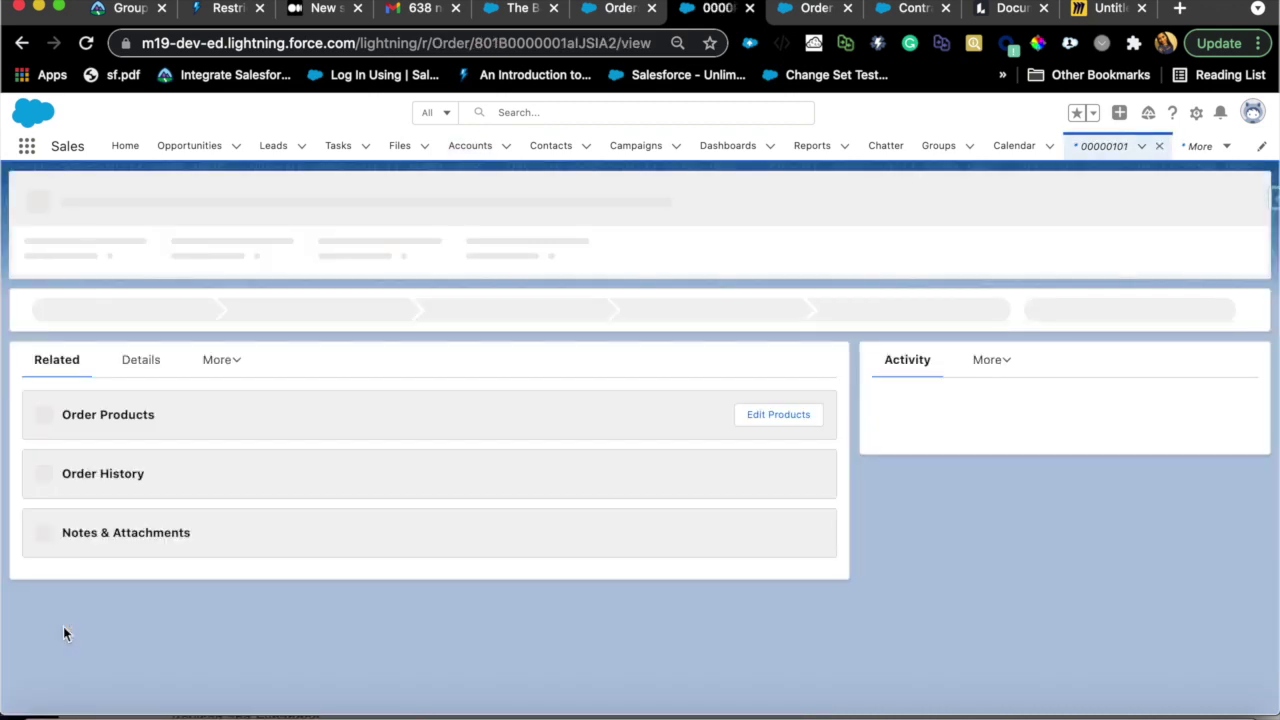
pyautogui.click(140, 360)
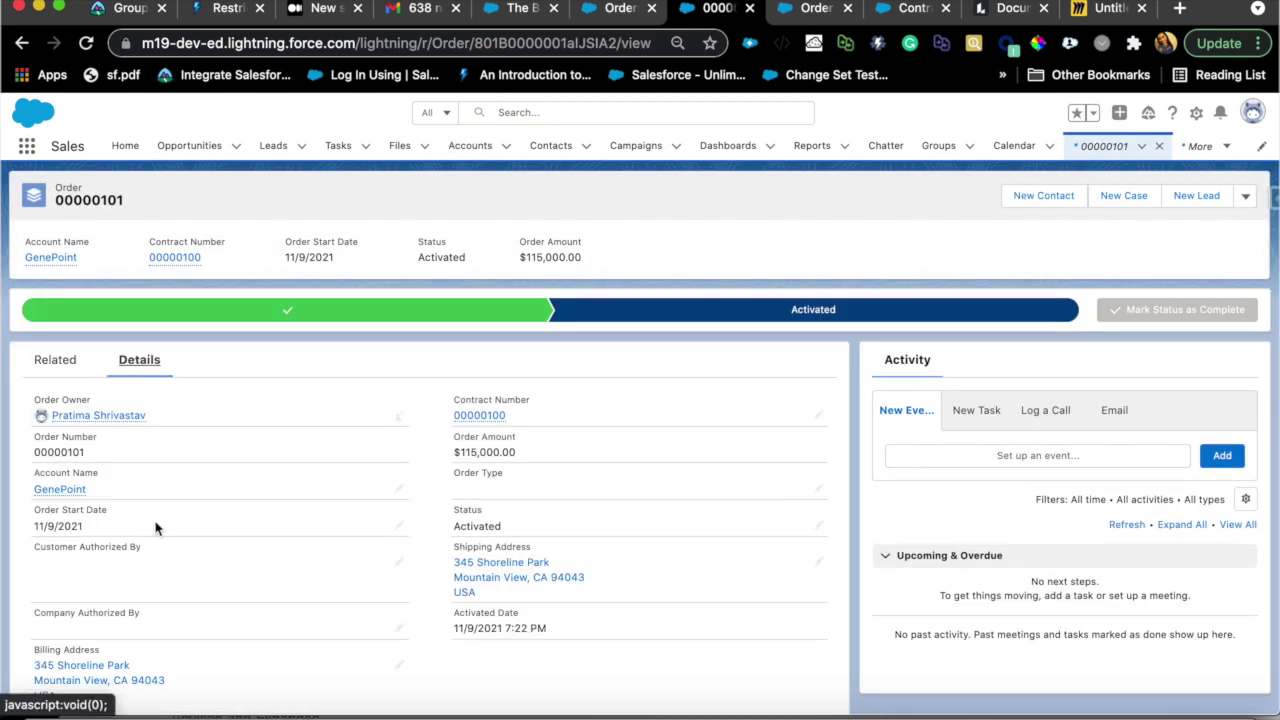
pyautogui.scroll(-2, 156, 530)
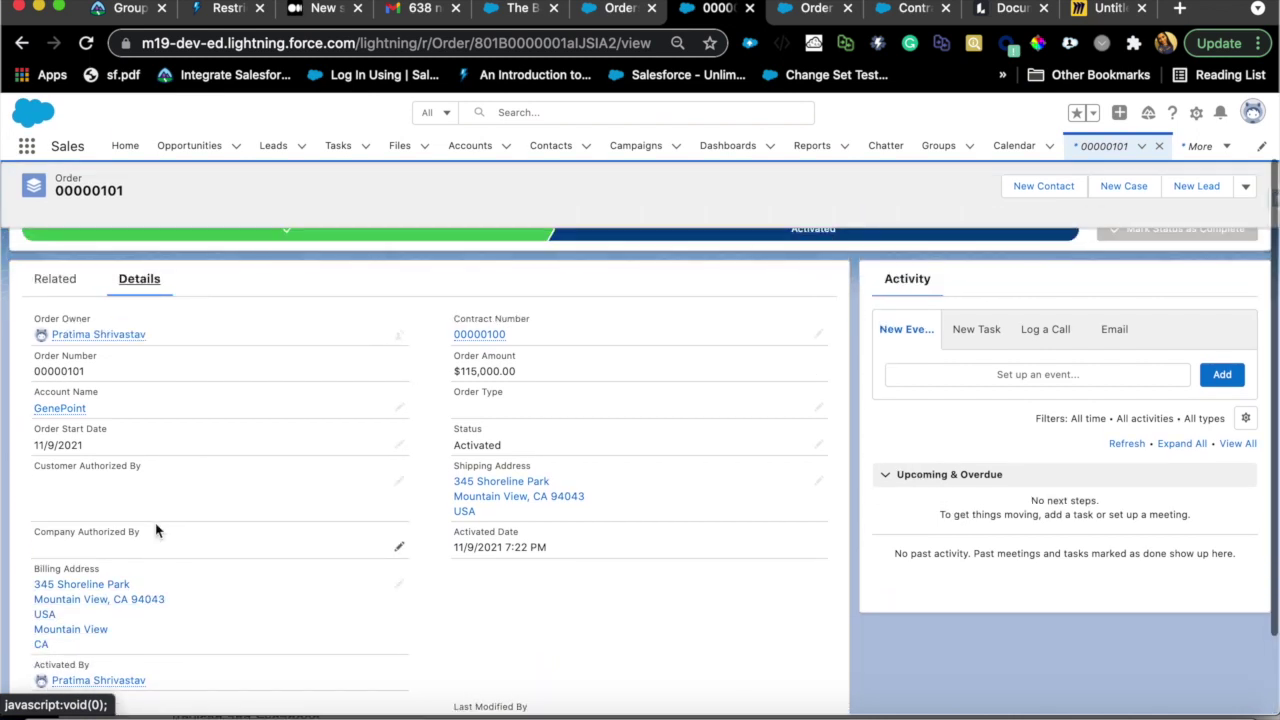
pyautogui.scroll(2, 156, 530)
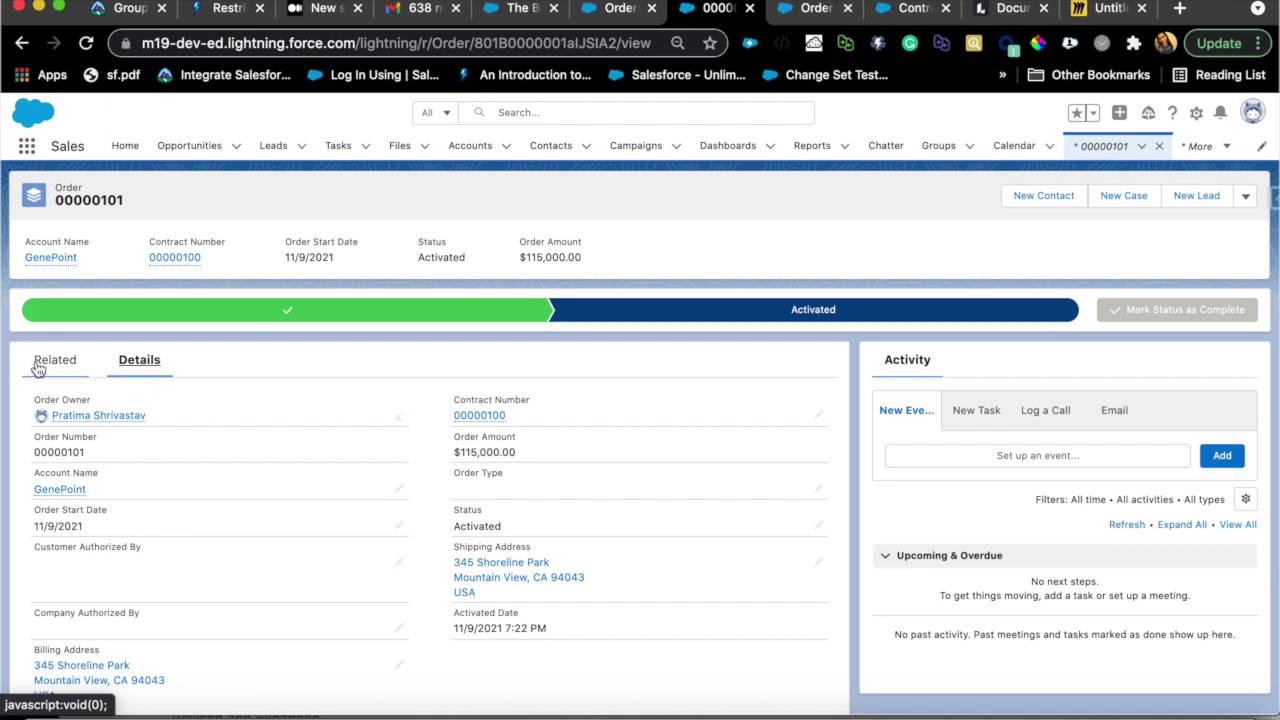
pyautogui.click(800, 18)
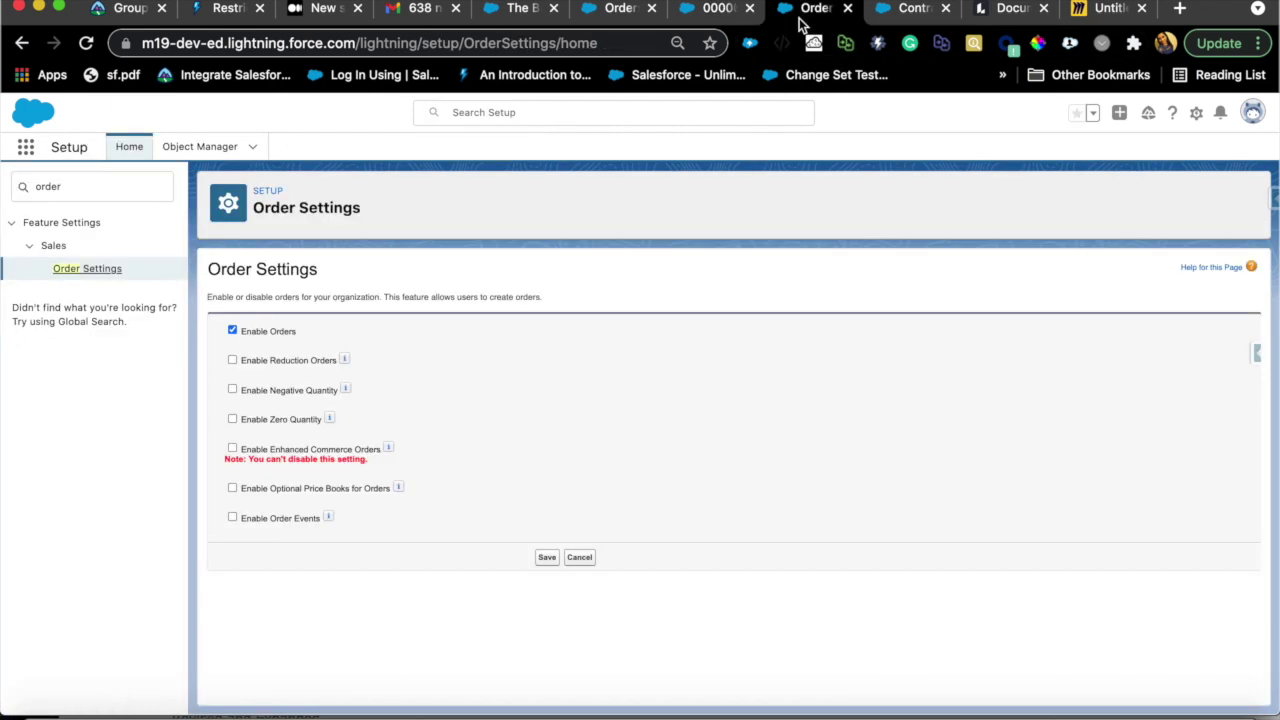
# Open the Order object's Fields & Relationships in Object Manager
pyautogui.click(205, 152)
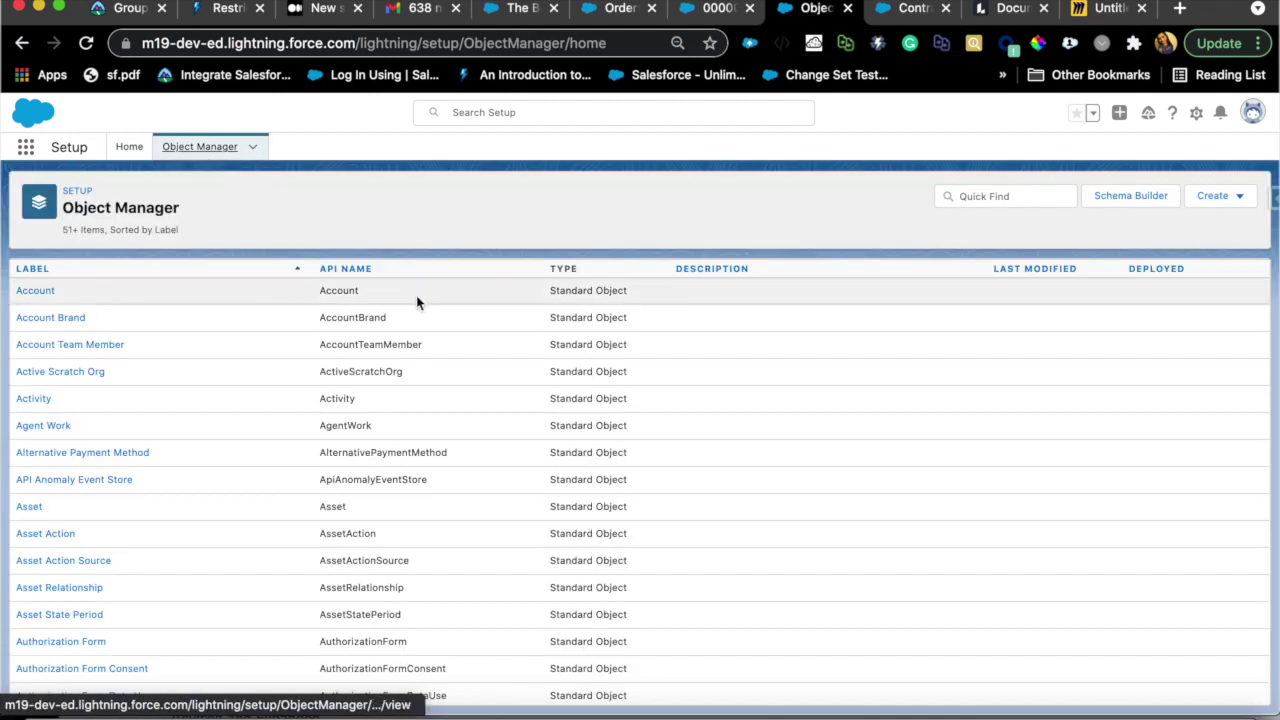
pyautogui.click(1008, 197)
pyautogui.write('crd')
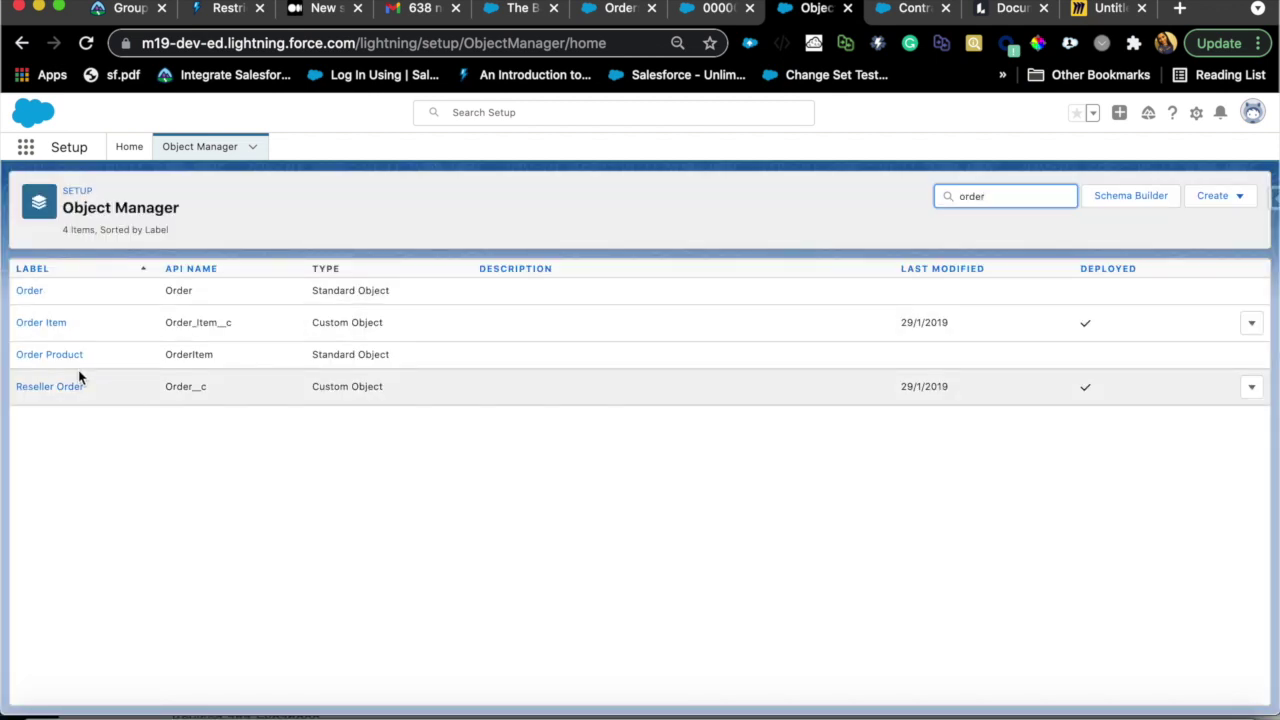
pyautogui.click(31, 294)
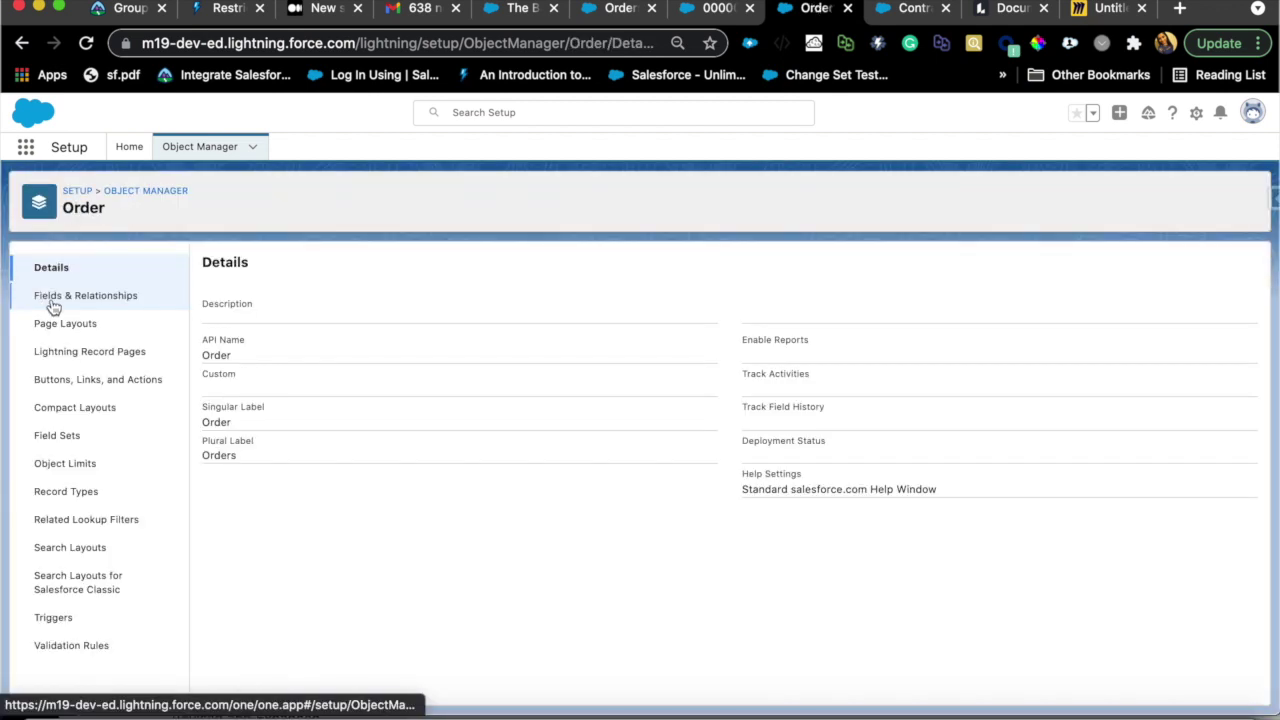
pyautogui.click(52, 300)
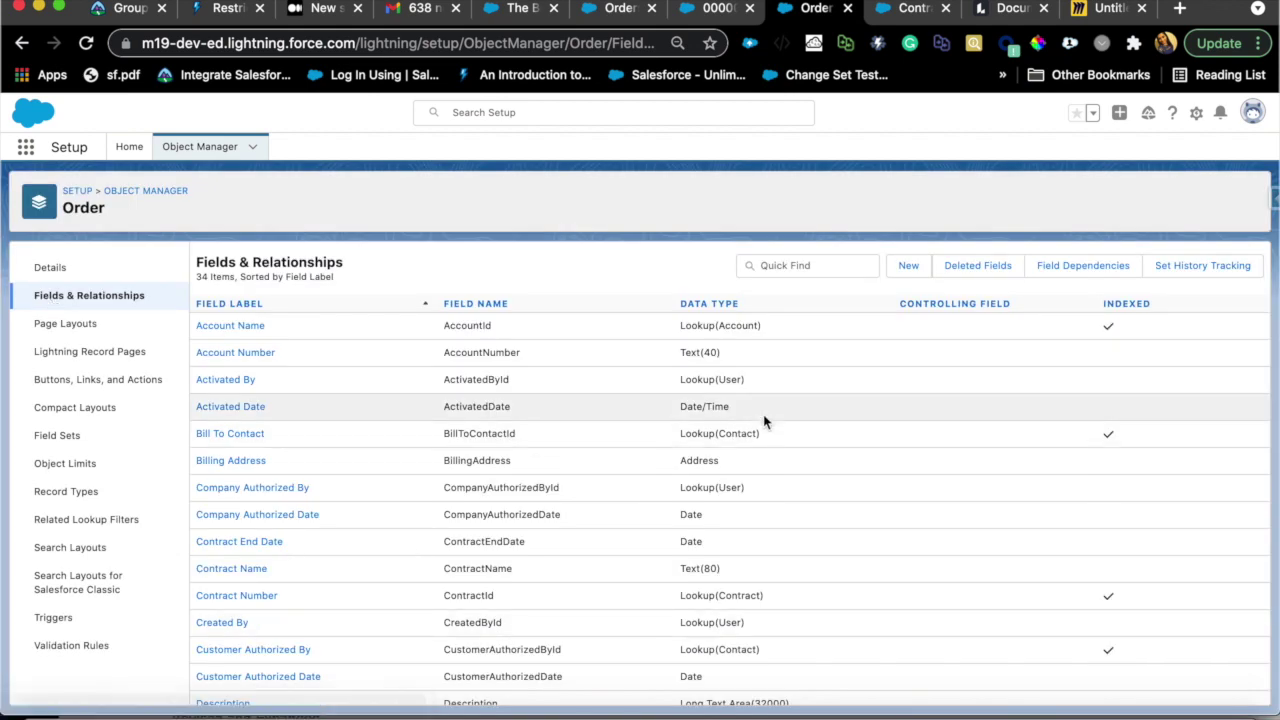
# Find the Order 'quote' lookup field and review its field-level security
pyautogui.click(825, 267)
pyautogui.write('quote')
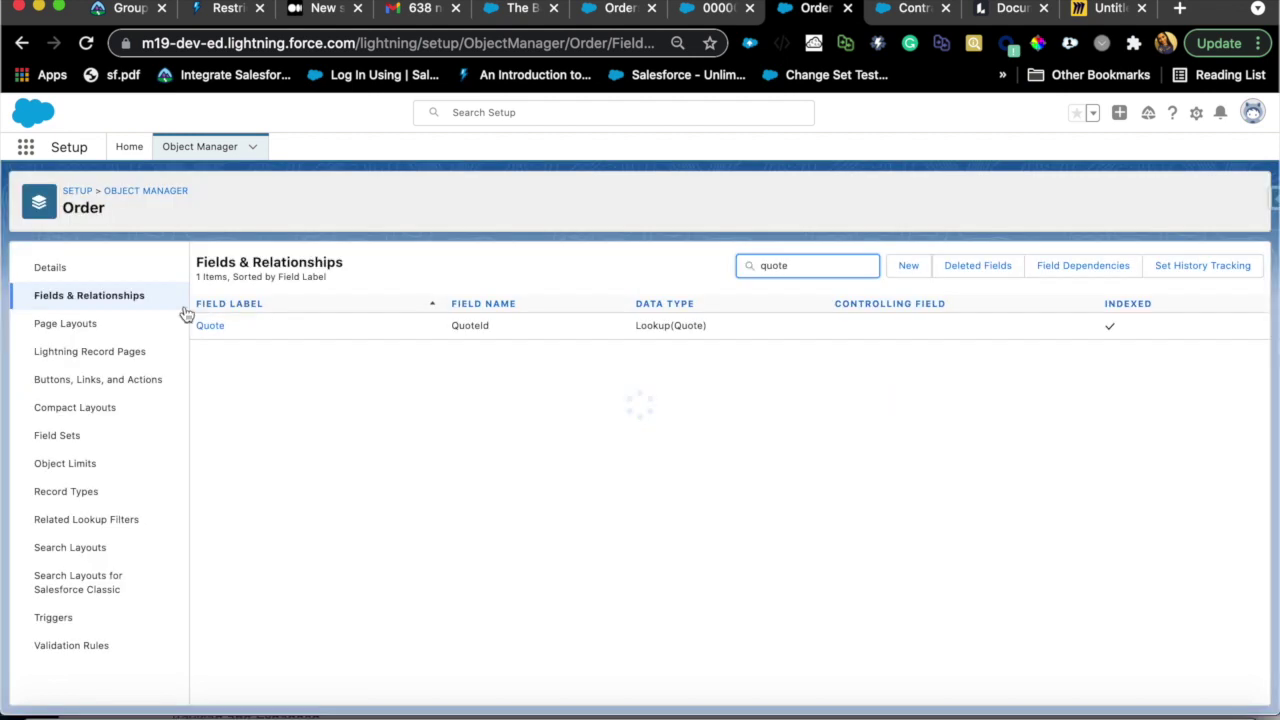
pyautogui.click(212, 330)
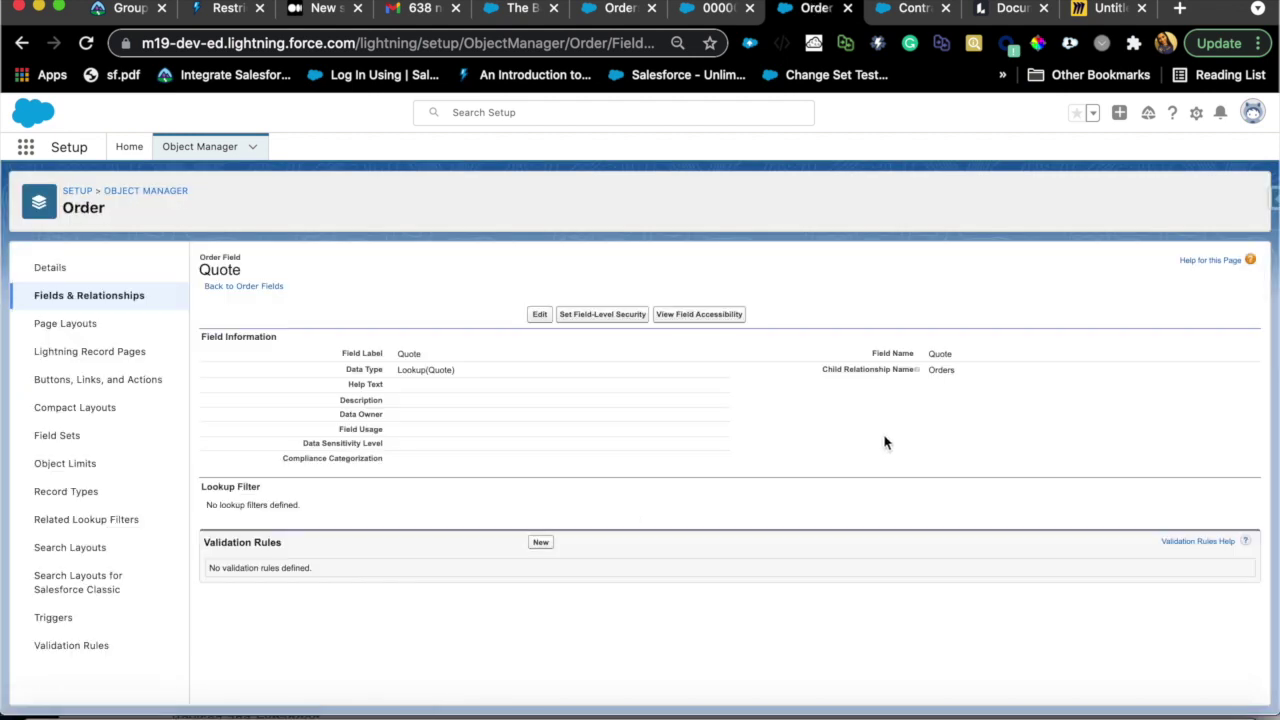
pyautogui.click(585, 318)
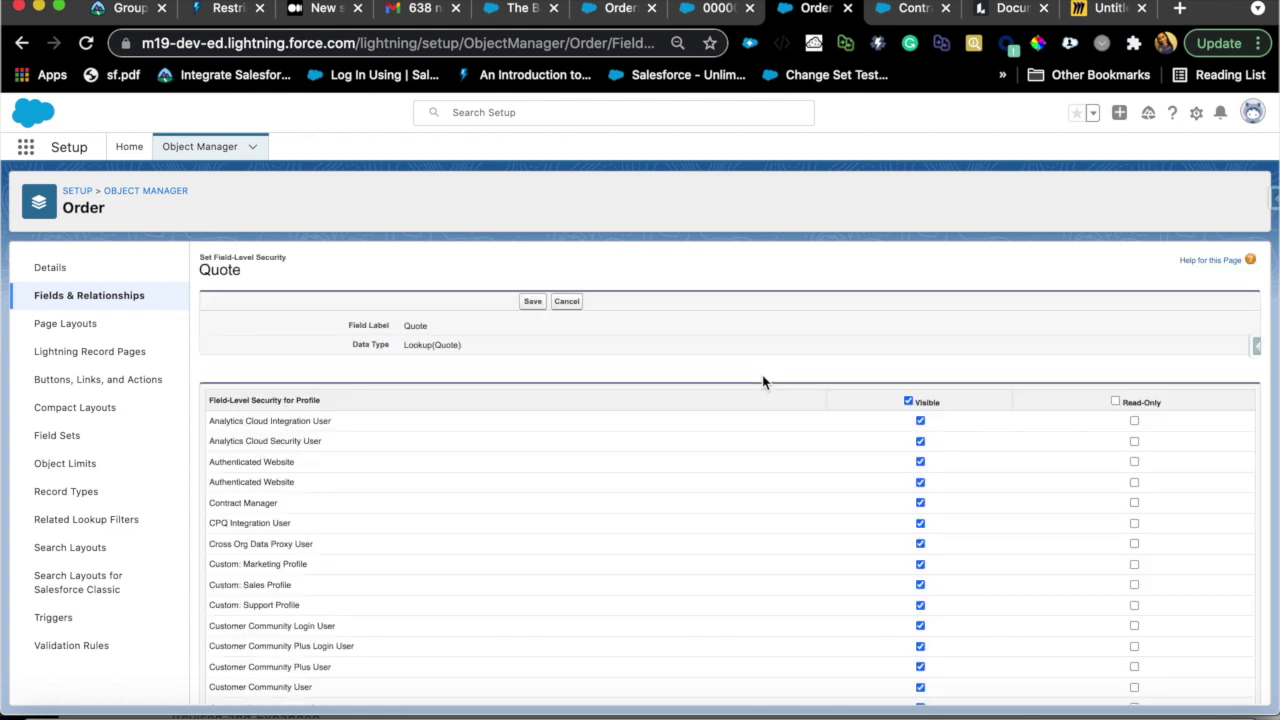
pyautogui.scroll(-3, 860, 500)
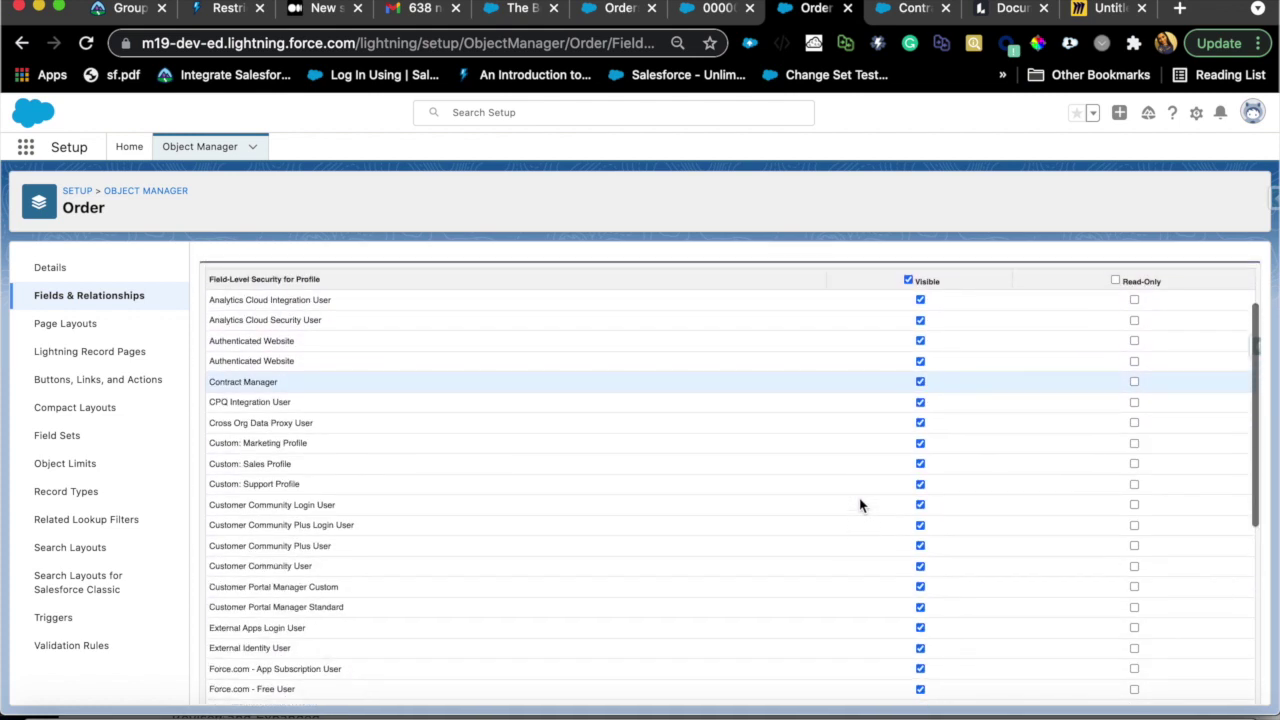
pyautogui.scroll(1, 860, 505)
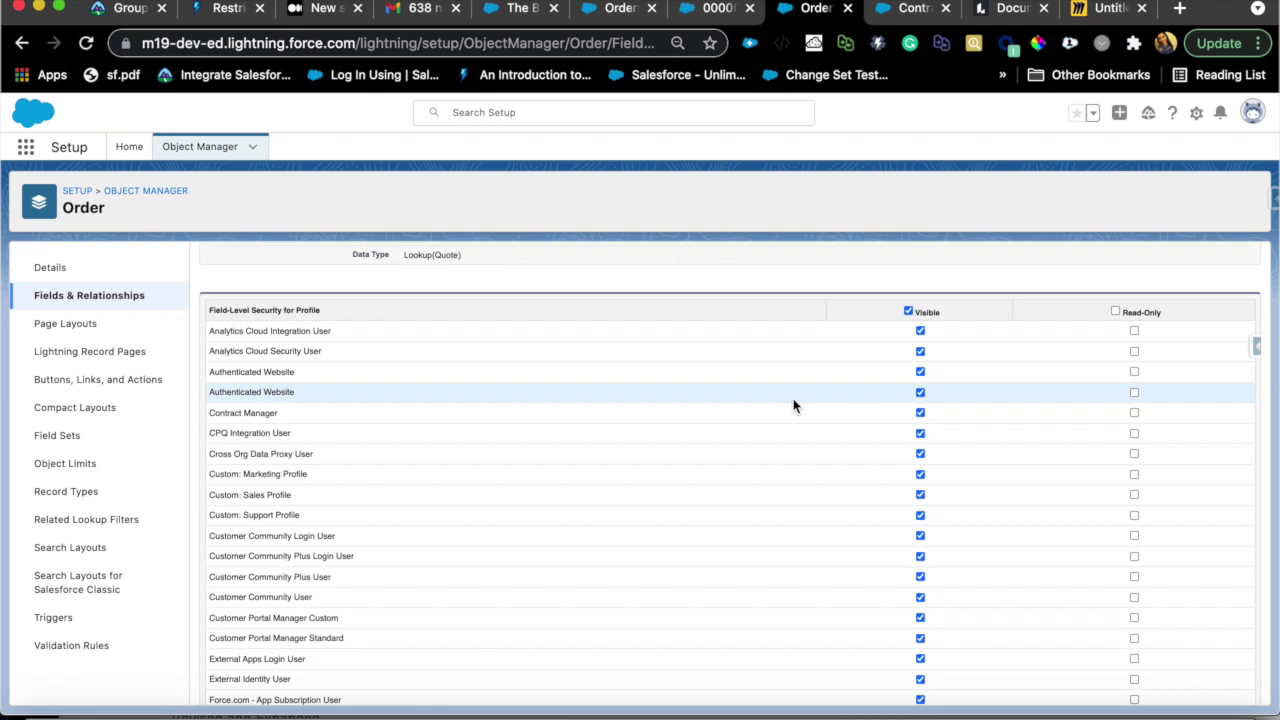
pyautogui.scroll(3, 793, 405)
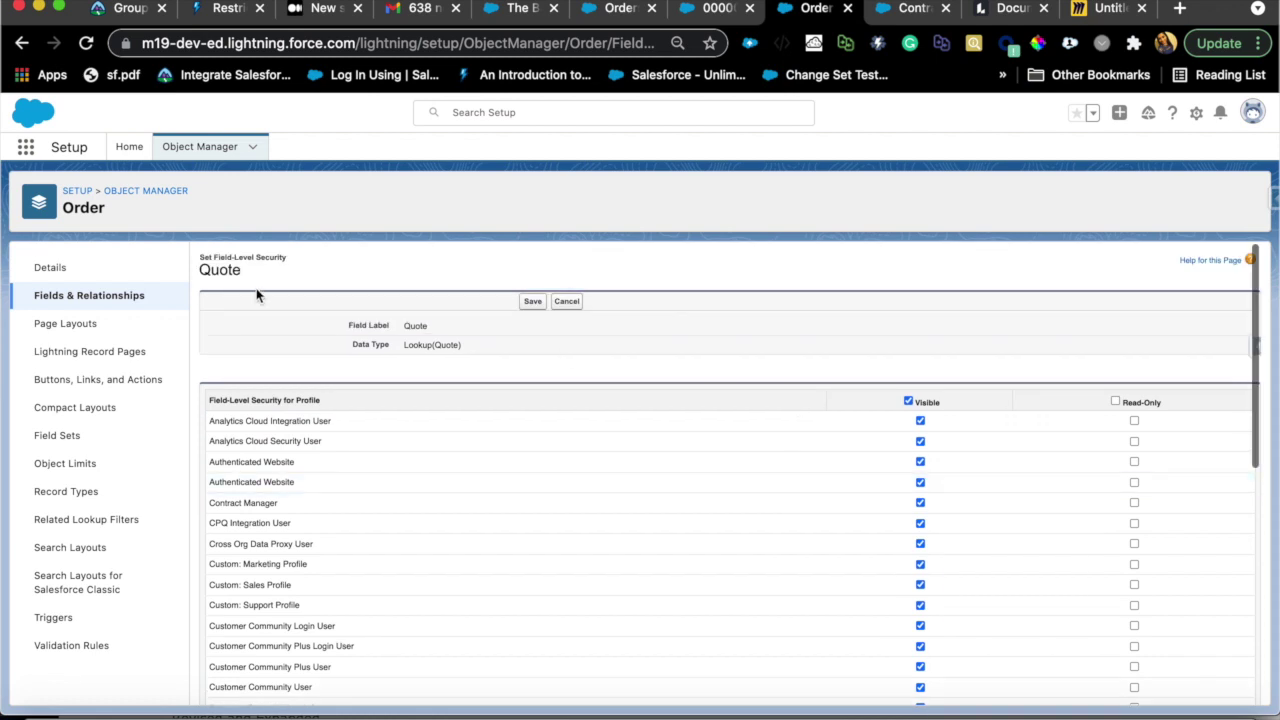
# Go back to the Object Manager list and filter it for 'quote'
pyautogui.click(229, 146)
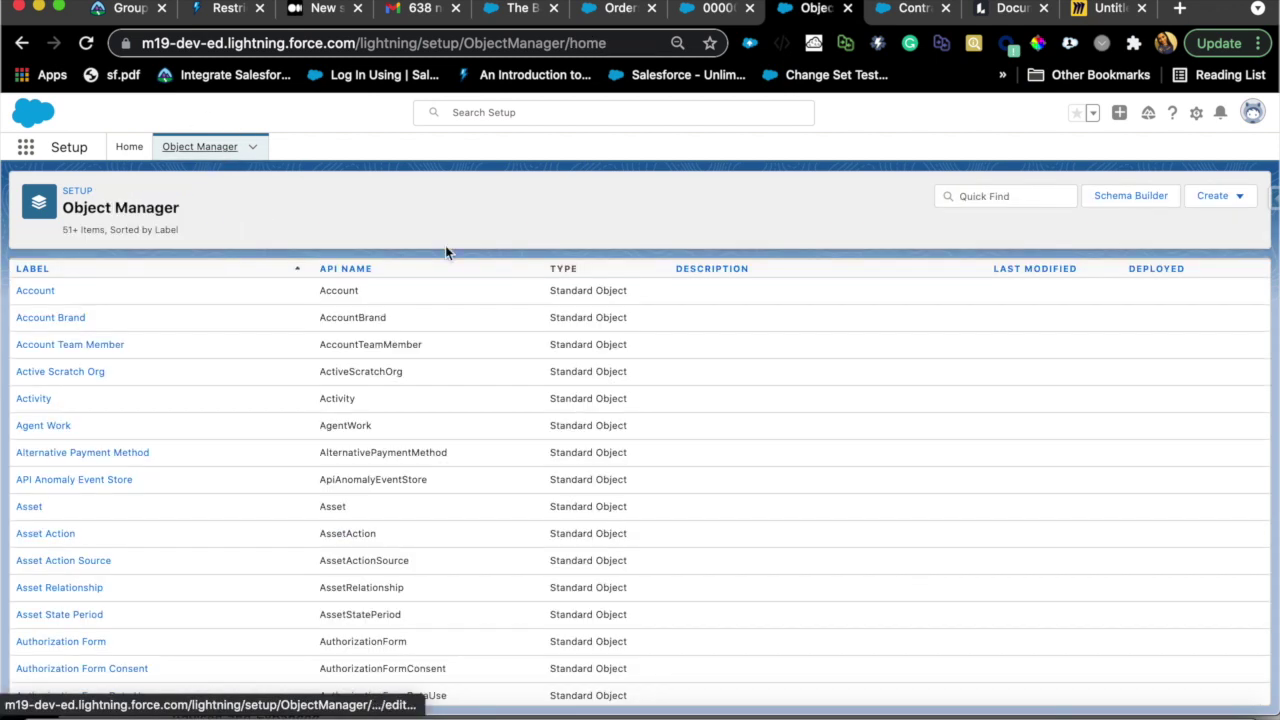
pyautogui.click(1005, 195)
pyautogui.write('quote')
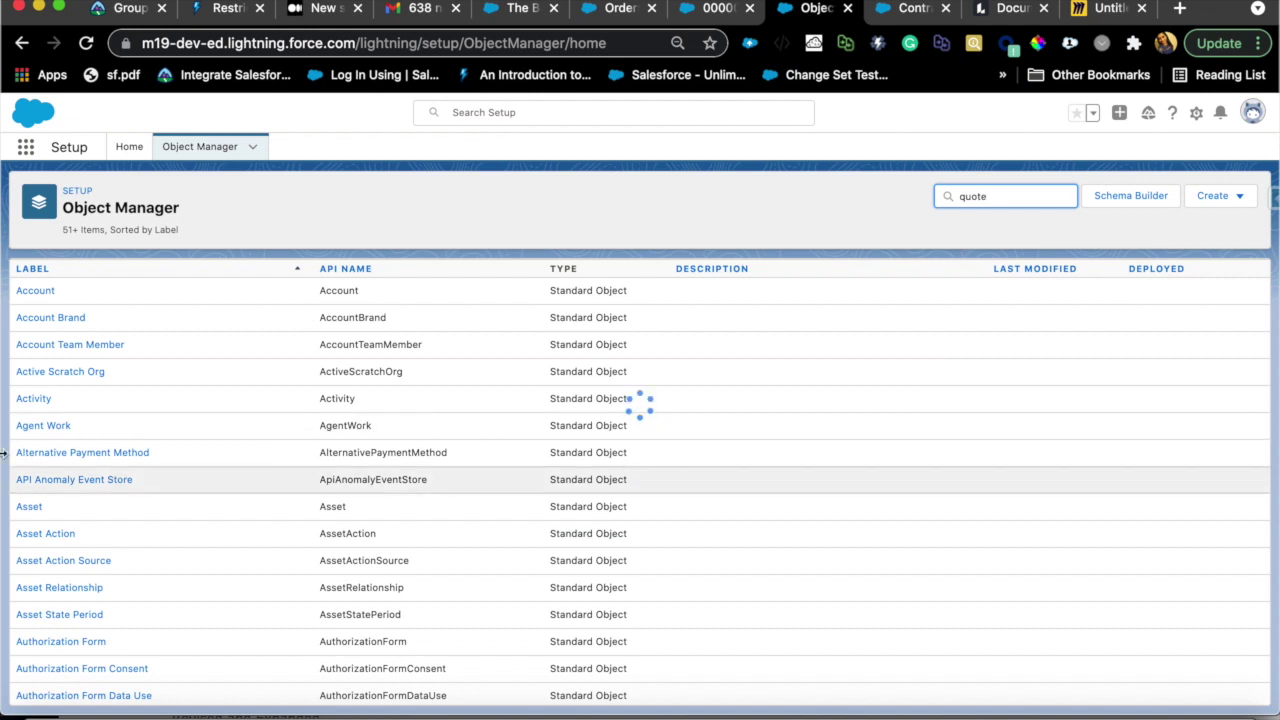
# Inspect the Quote object's fields and its Quote Layout page layout
pyautogui.click(37, 293)
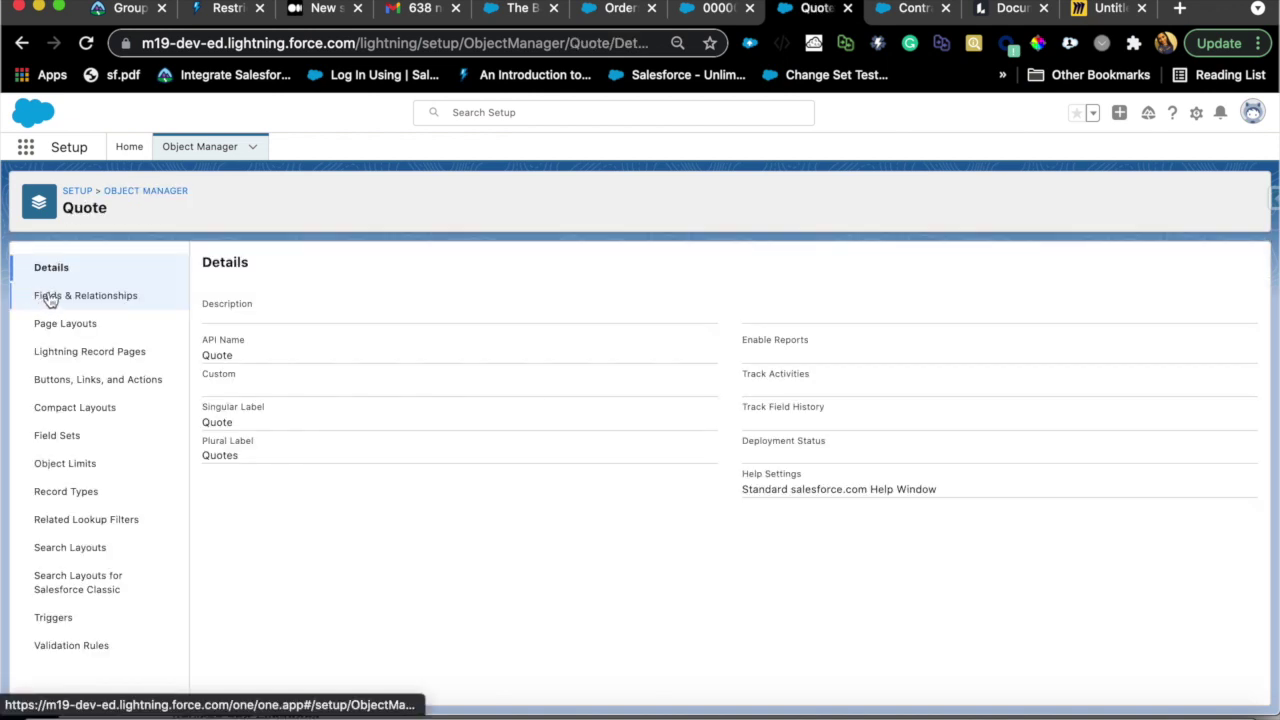
pyautogui.click(49, 298)
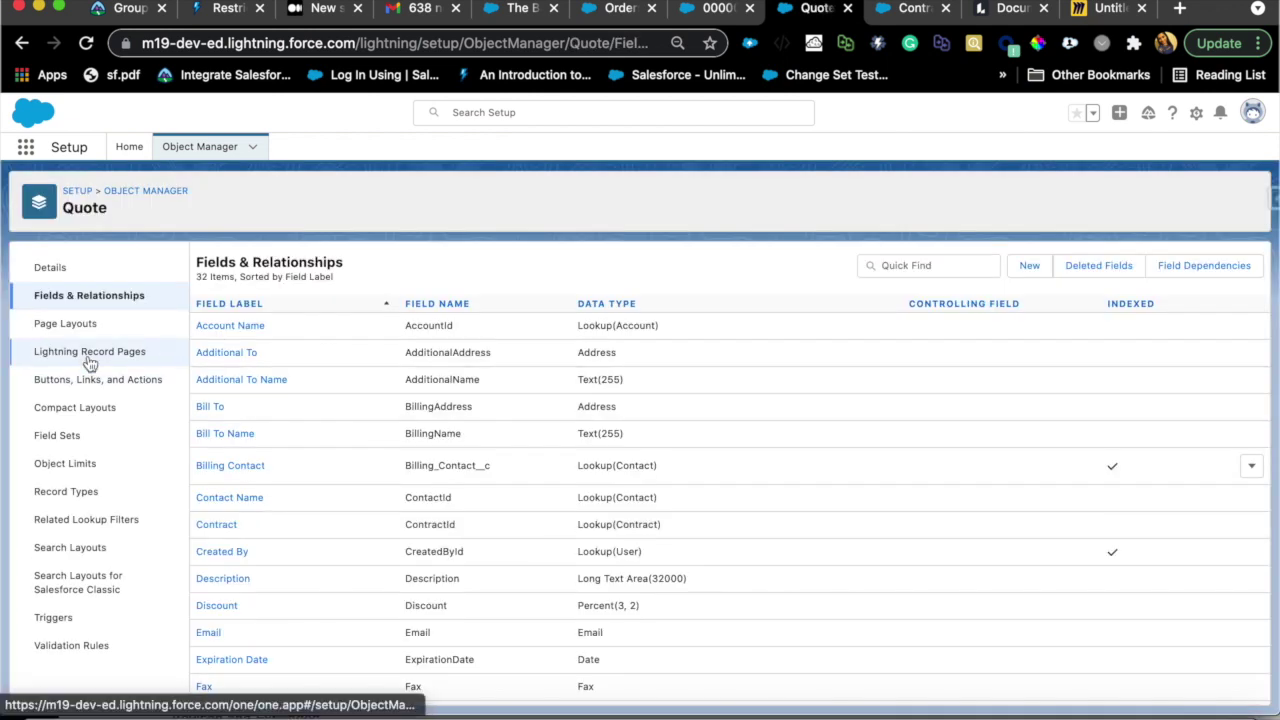
pyautogui.click(79, 329)
pyautogui.click(232, 331)
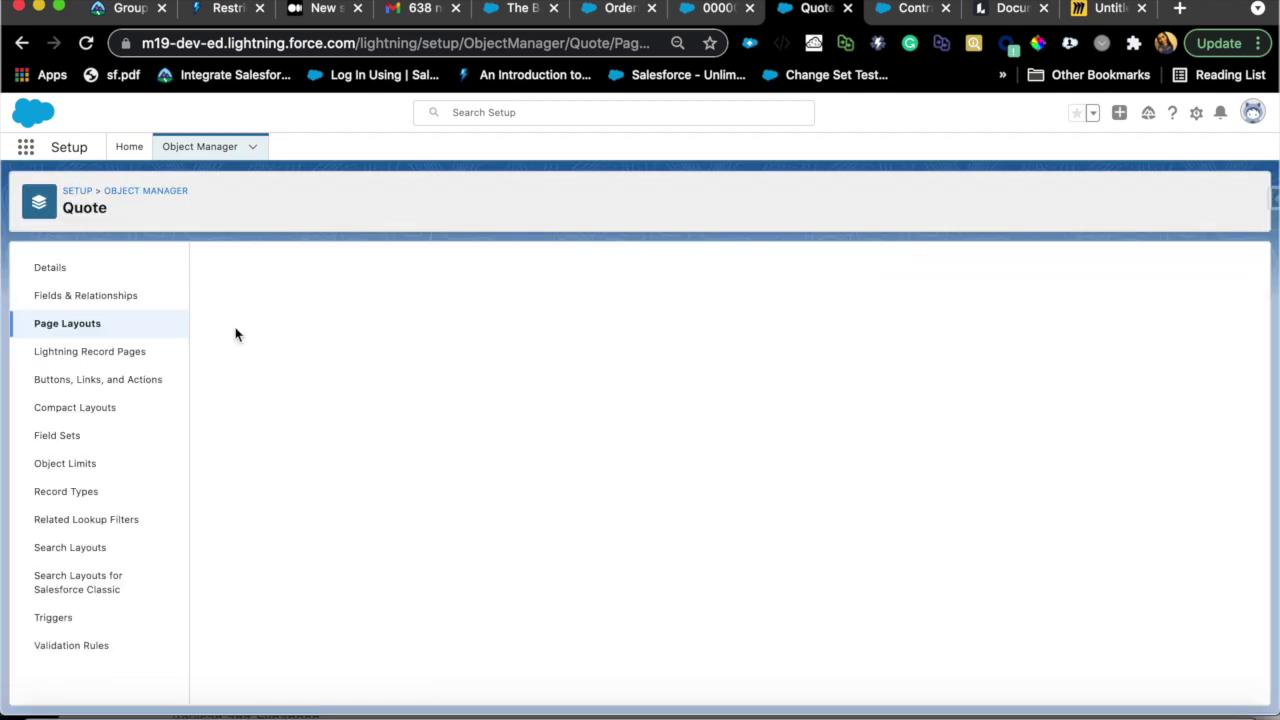
pyautogui.scroll(-3, 242, 362)
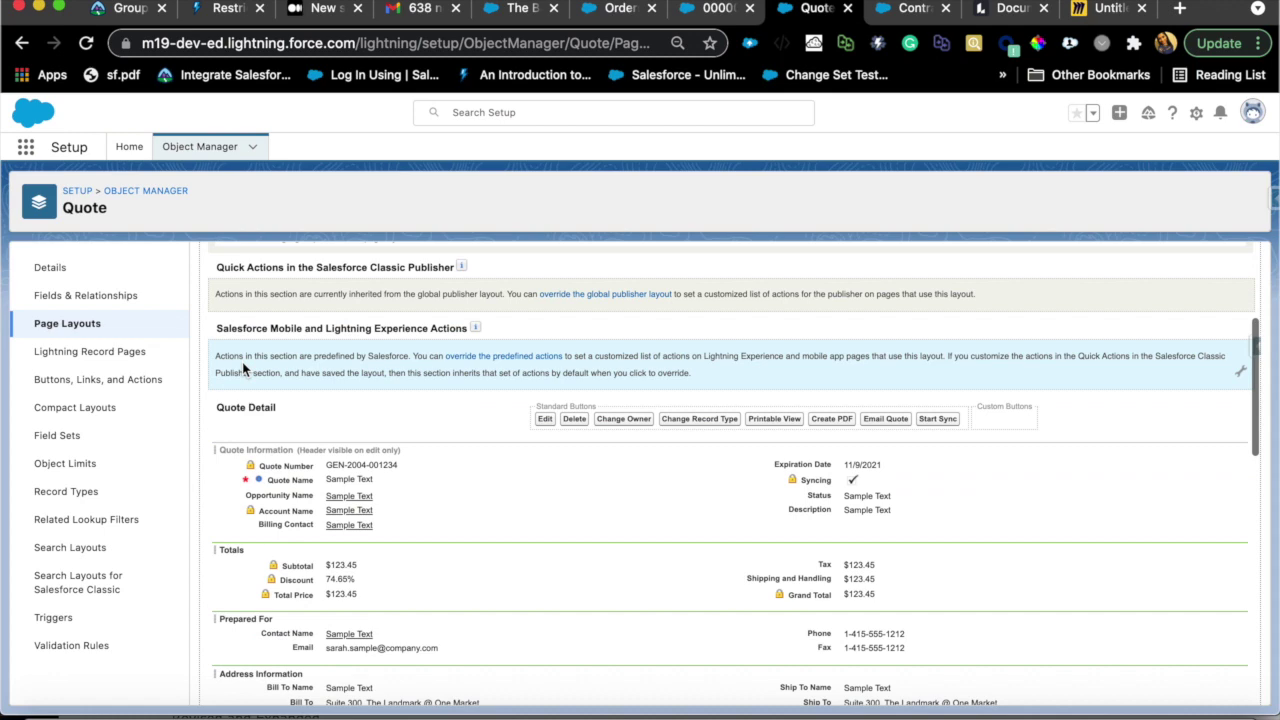
pyautogui.scroll(-10, 246, 368)
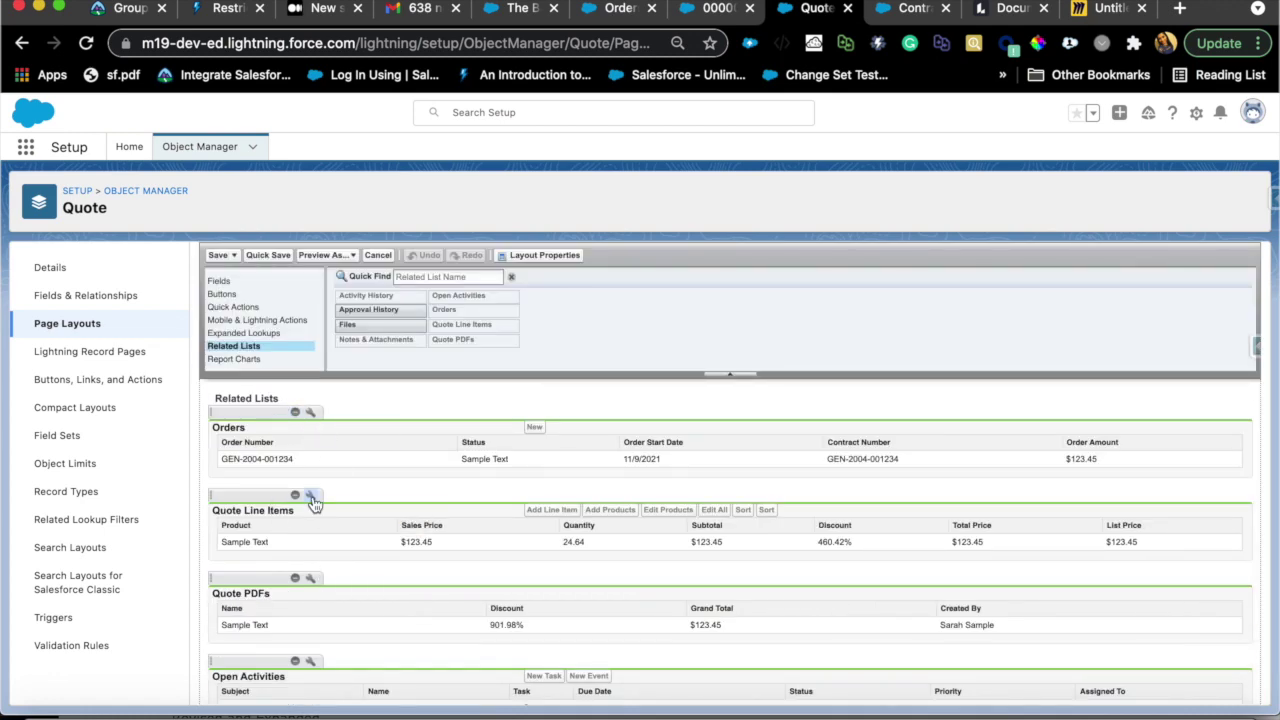
pyautogui.scroll(3, 324, 550)
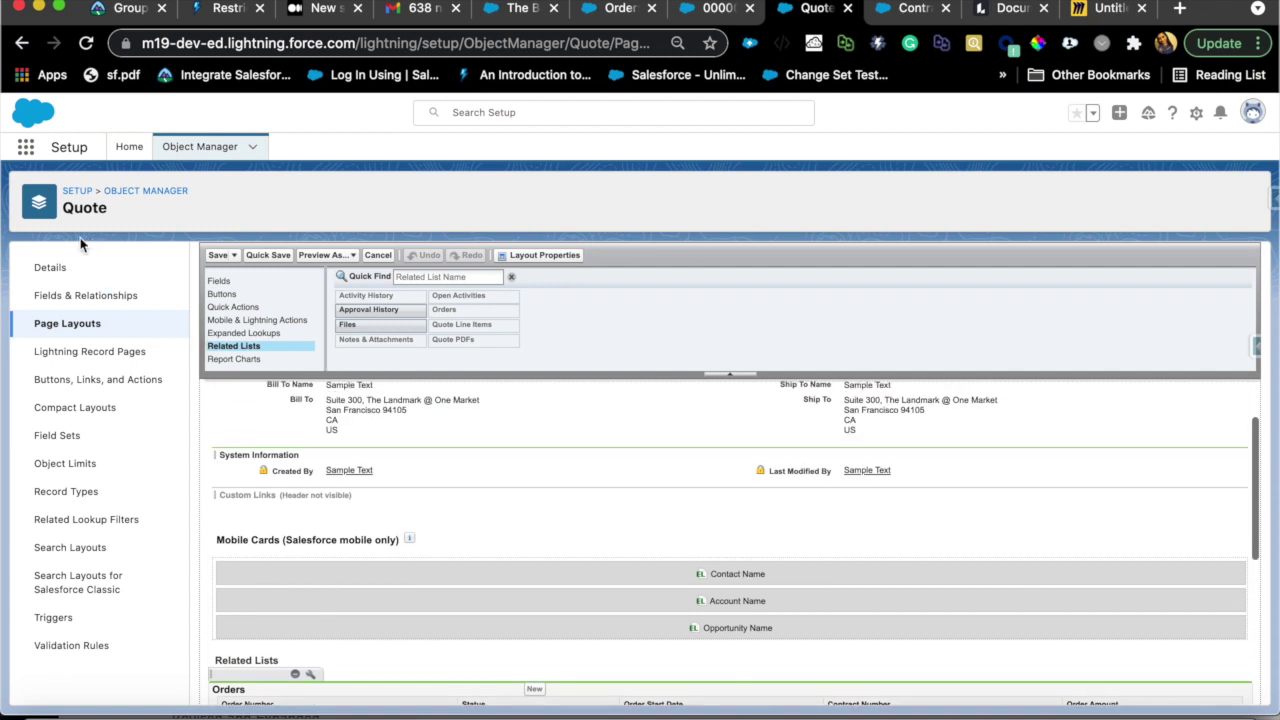
# Switch to order 00000101, then to the Salesforce Help article on orders
pyautogui.hotkey('ctrl', 'shift', 'Tab')
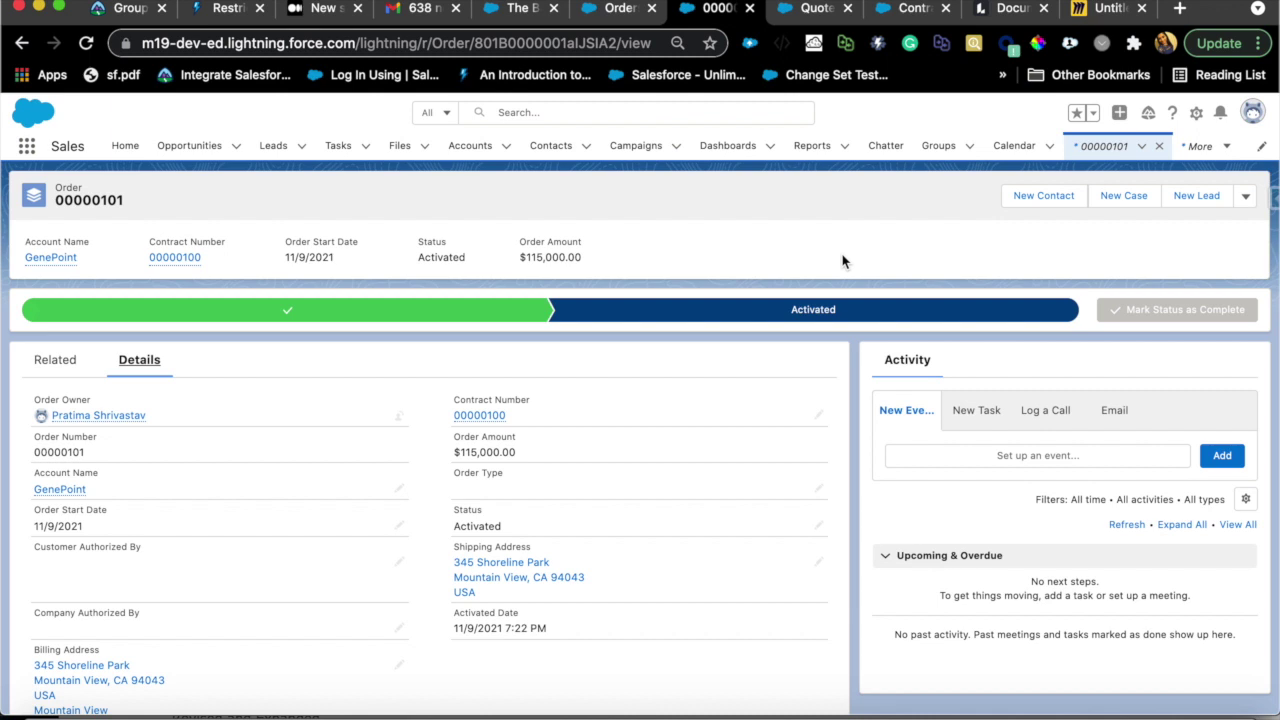
pyautogui.click(613, 15)
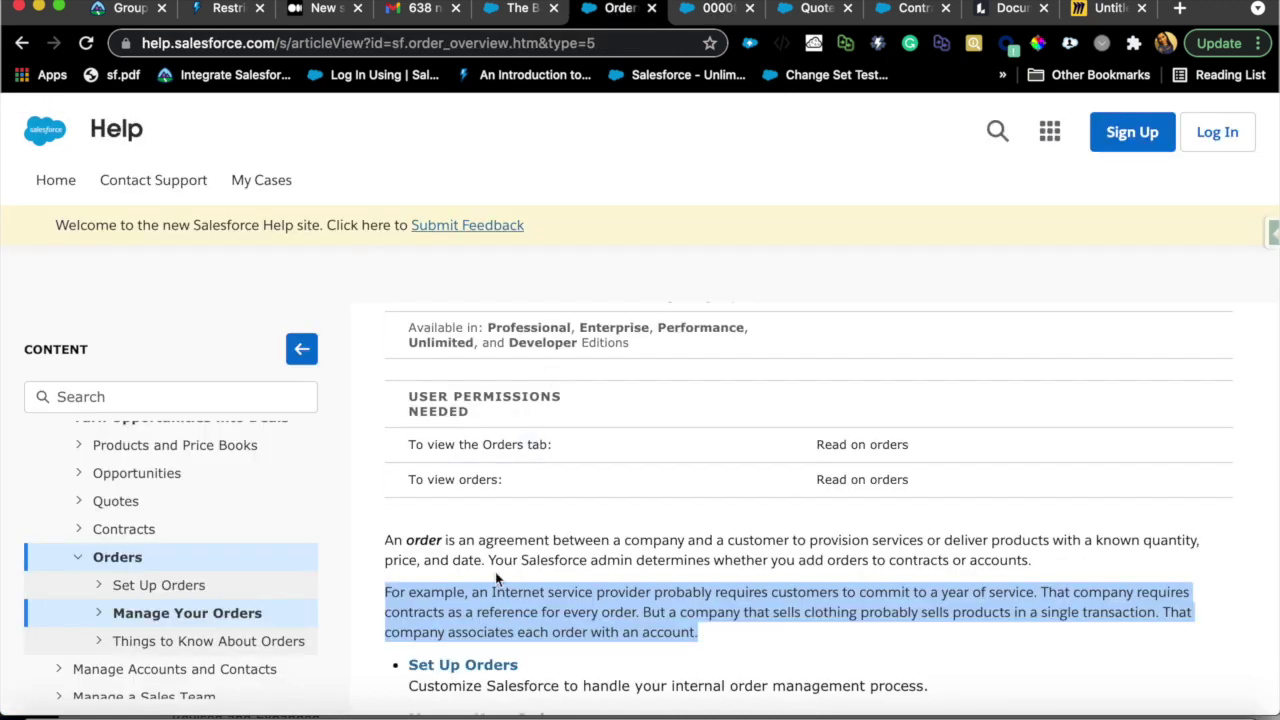
pyautogui.scroll(-1, 497, 578)
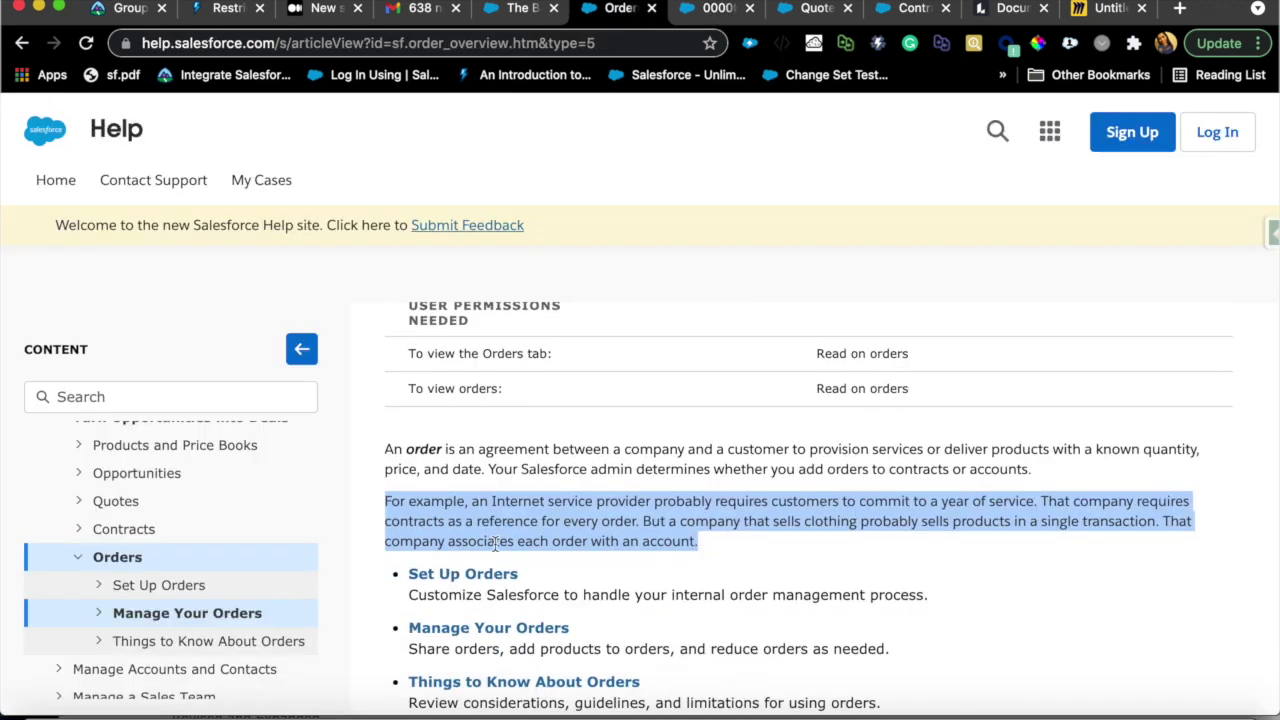